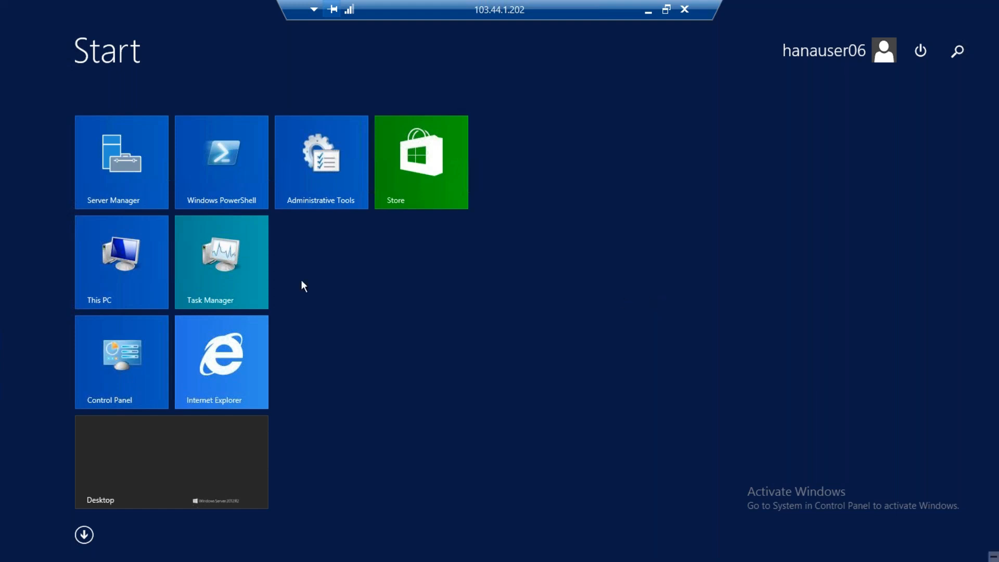
Search the installed programs for Query Designer
{"action": "left_click", "coordinate": [188, 479]}
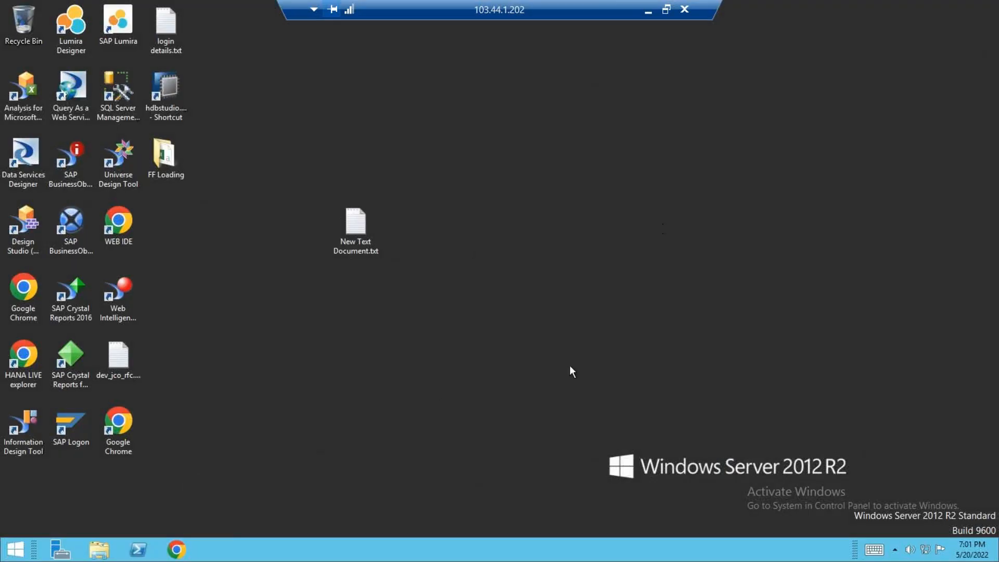
{"action": "left_click", "coordinate": [14, 550]}
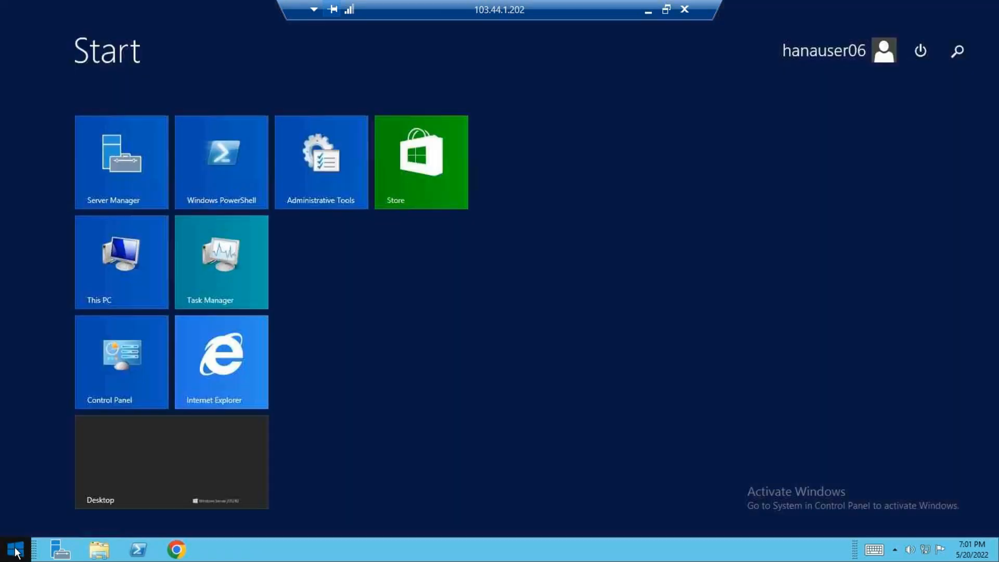
{"action": "type", "text": "query Designer"}
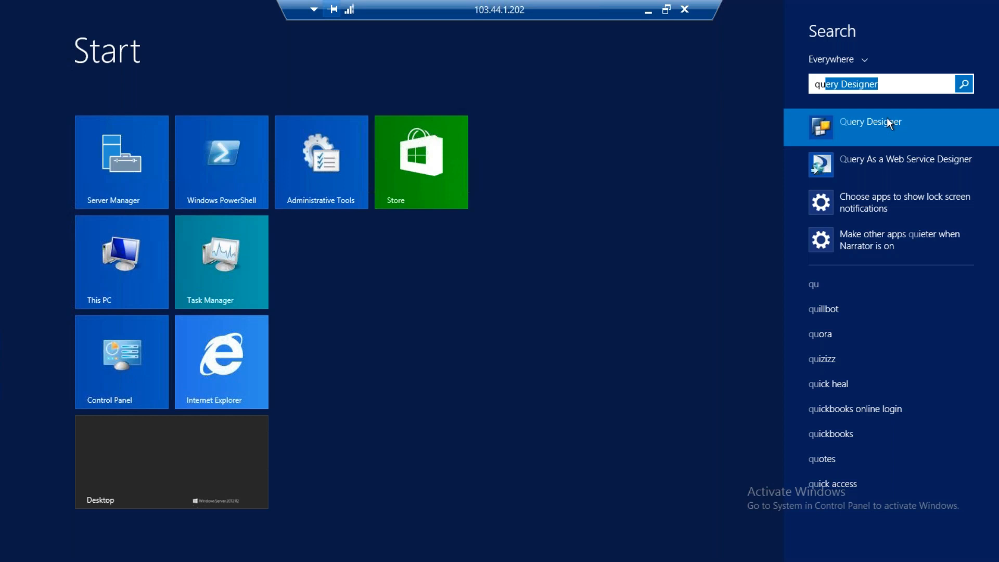
{"action": "left_click", "coordinate": [883, 84]}
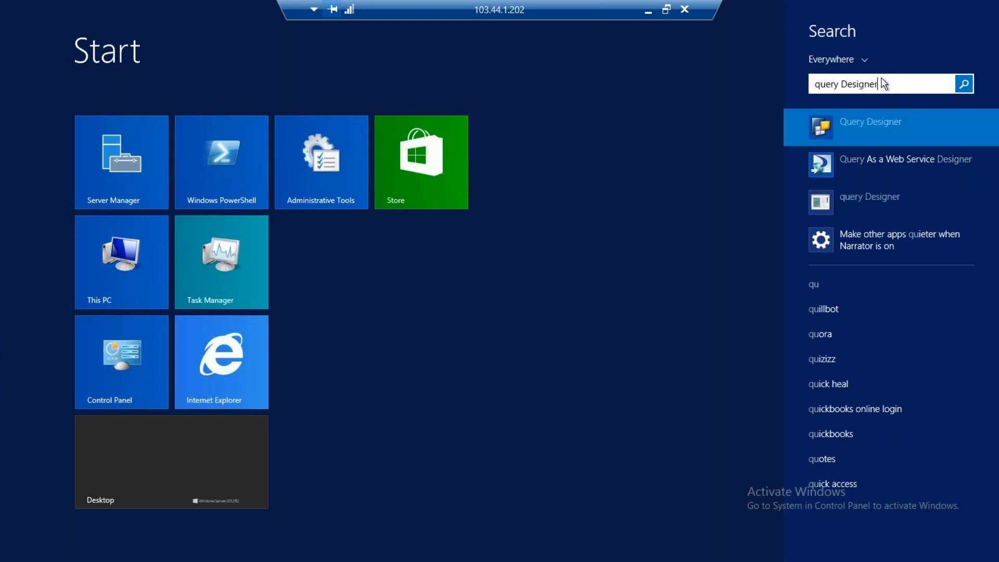
Replace the program search with "ana", start Analyzer and maximize its window
{"action": "key", "text": "BackSpace"}
{"action": "key", "text": "BackSpace"}
{"action": "key", "text": "BackSpace"}
{"action": "key", "text": "BackSpace"}
{"action": "key", "text": "BackSpace"}
{"action": "key", "text": "BackSpace"}
{"action": "key", "text": "BackSpace"}
{"action": "key", "text": "BackSpace"}
{"action": "key", "text": "BackSpace"}
{"action": "key", "text": "BackSpace"}
{"action": "key", "text": "BackSpace"}
{"action": "key", "text": "BackSpace"}
{"action": "key", "text": "BackSpace"}
{"action": "key", "text": "BackSpace"}
{"action": "type", "text": "ana"}
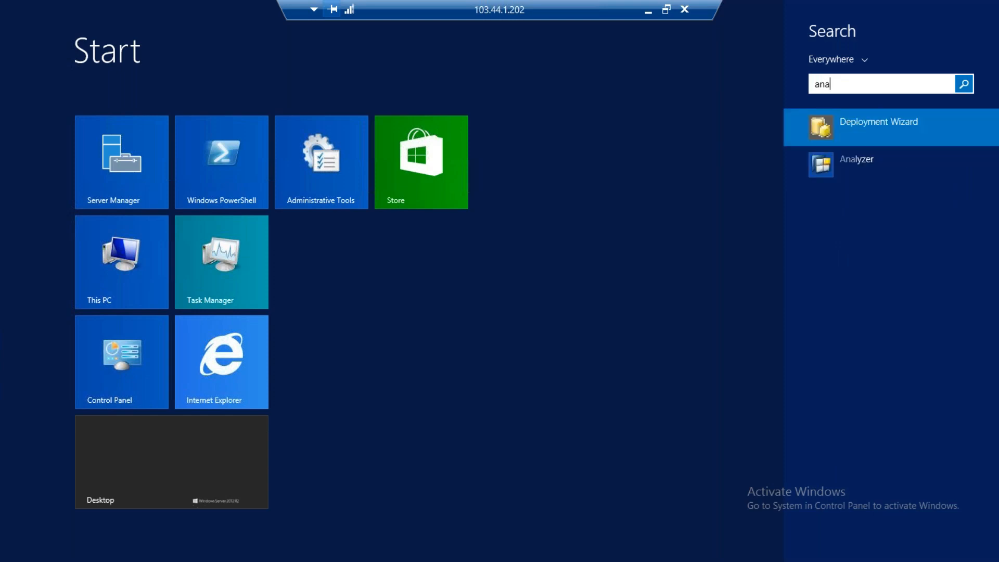
{"action": "left_click", "coordinate": [861, 164]}
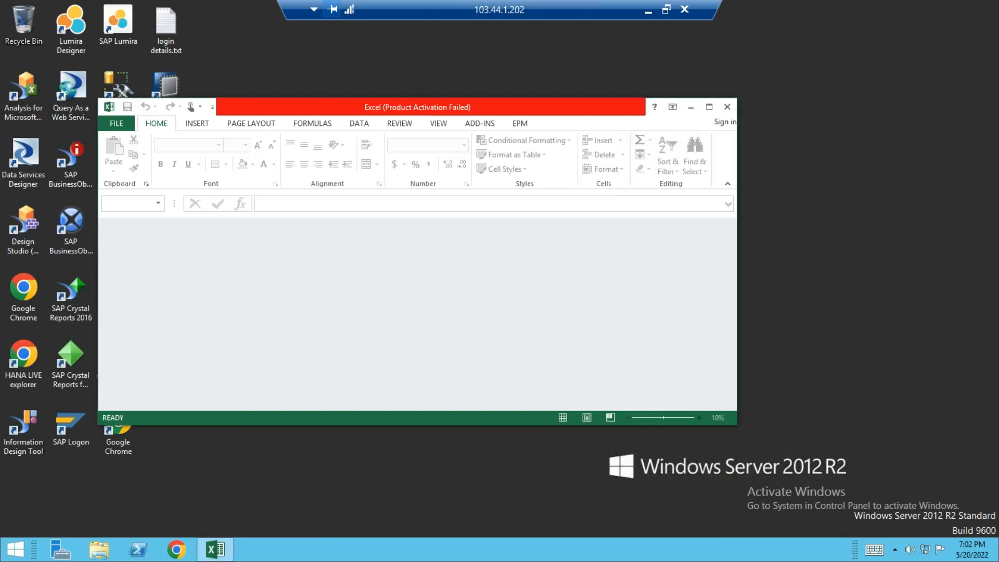
{"action": "left_click", "coordinate": [569, 127]}
{"action": "double_click", "coordinate": [599, 107]}
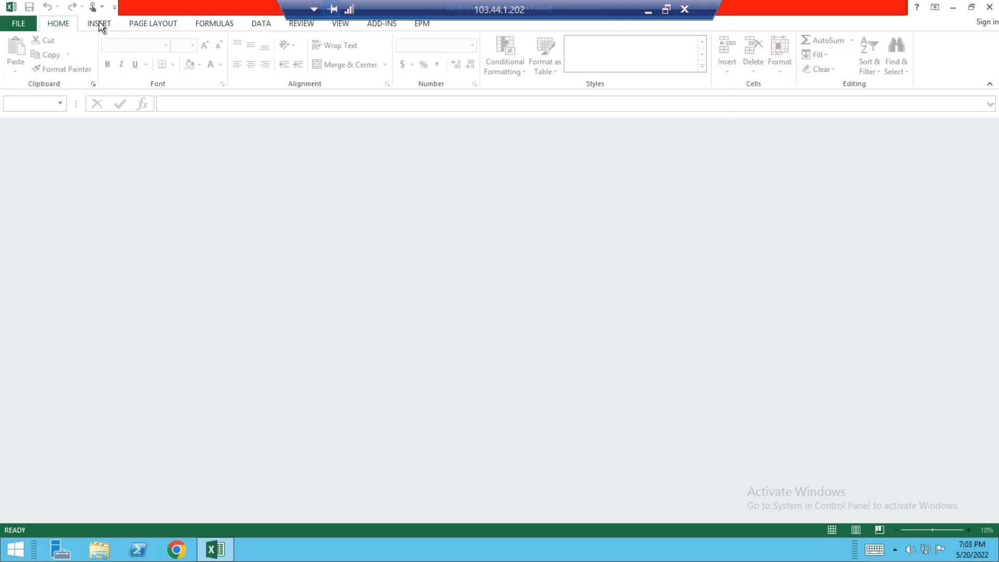
Try to use the Open and connection commands of the Analyzer add-in toolbar, and close Excel
{"action": "left_click", "coordinate": [384, 24]}
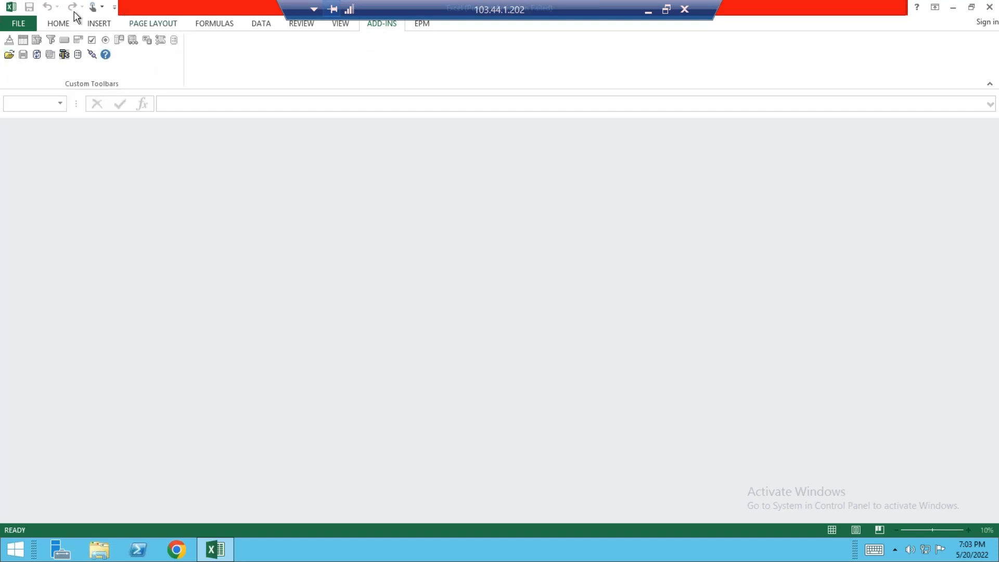
{"action": "left_click", "coordinate": [9, 58]}
{"action": "left_click", "coordinate": [9, 58]}
{"action": "left_click", "coordinate": [9, 56]}
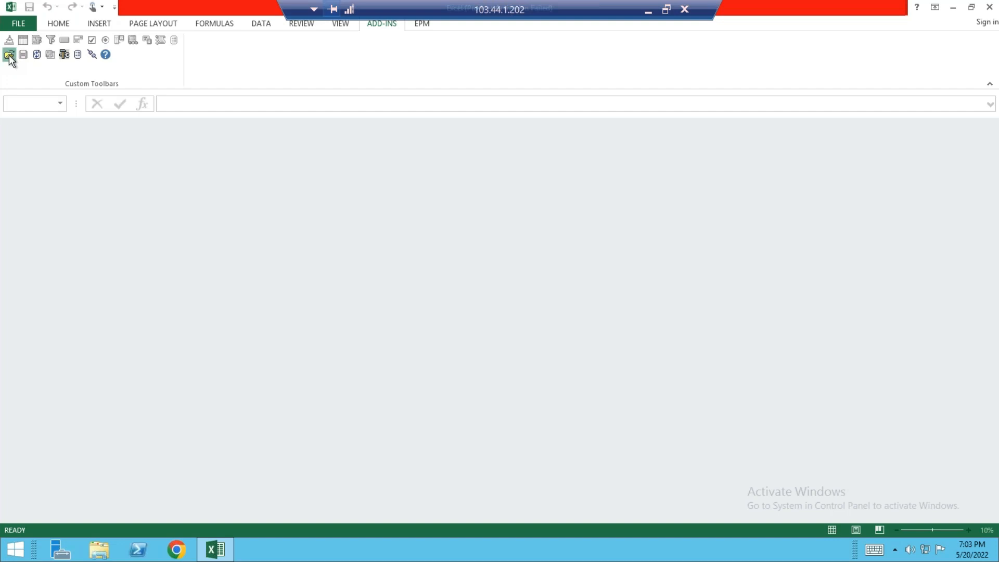
{"action": "left_click", "coordinate": [92, 53]}
{"action": "key", "text": "alt+Tab"}
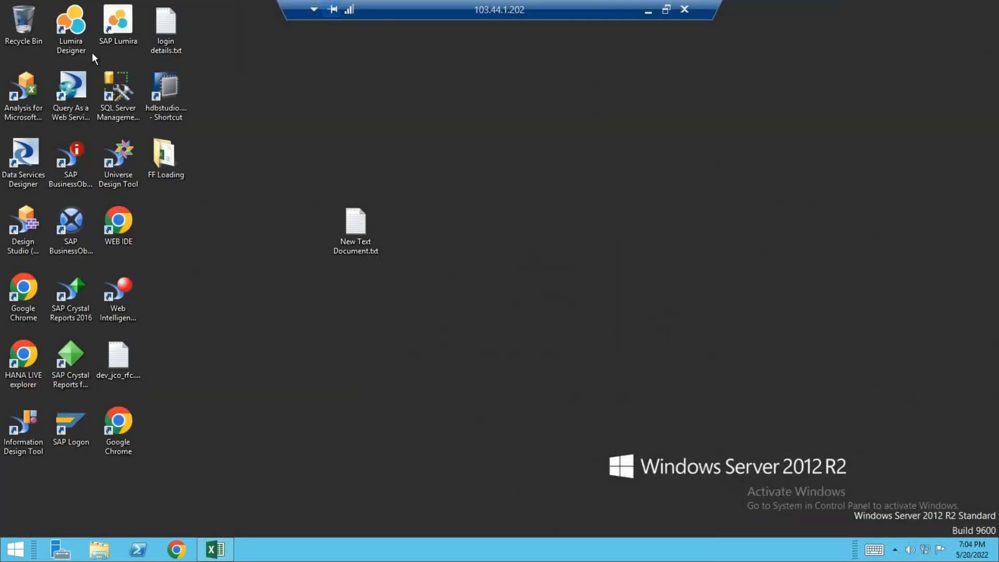
{"action": "key", "text": "alt+Tab"}
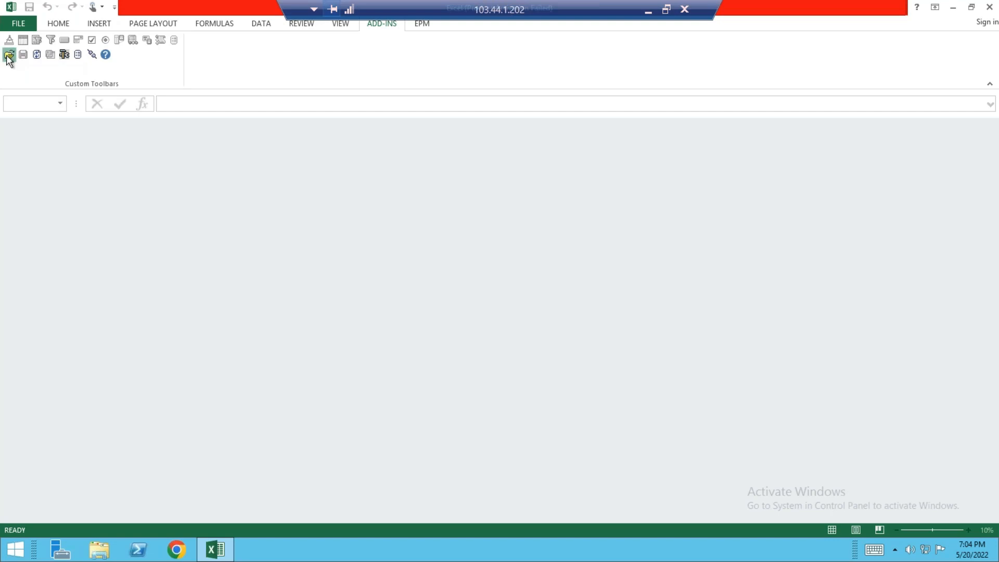
{"action": "left_click", "coordinate": [990, 6]}
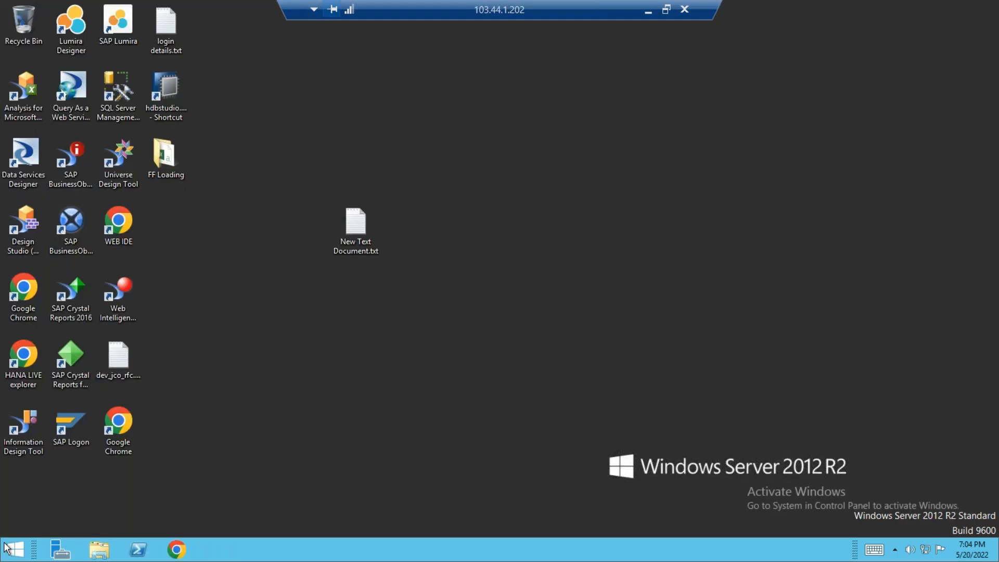
Search the installed programs for Query Designer and launch it
{"action": "left_click", "coordinate": [16, 549]}
{"action": "type", "text": "query Designer"}
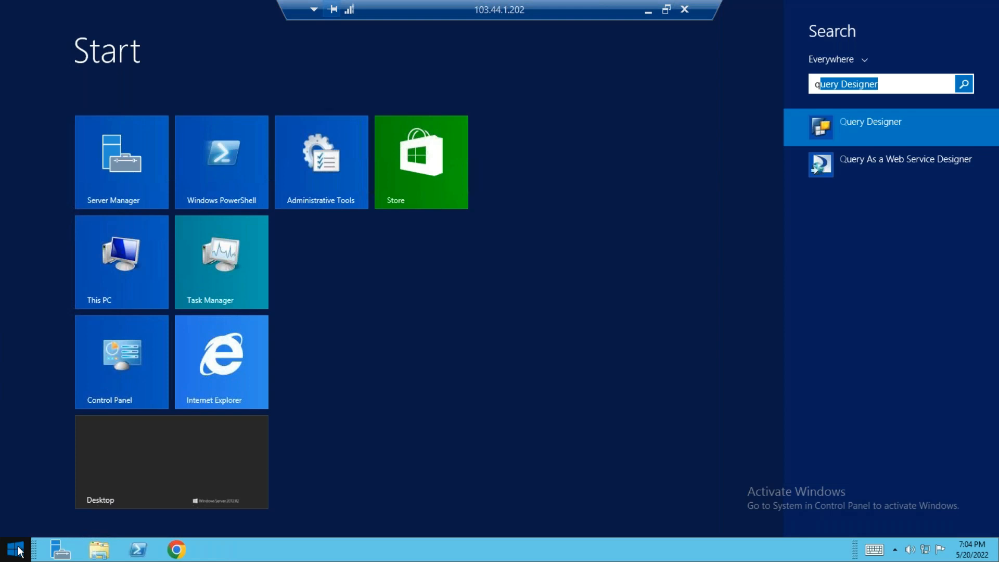
{"action": "left_click", "coordinate": [17, 549]}
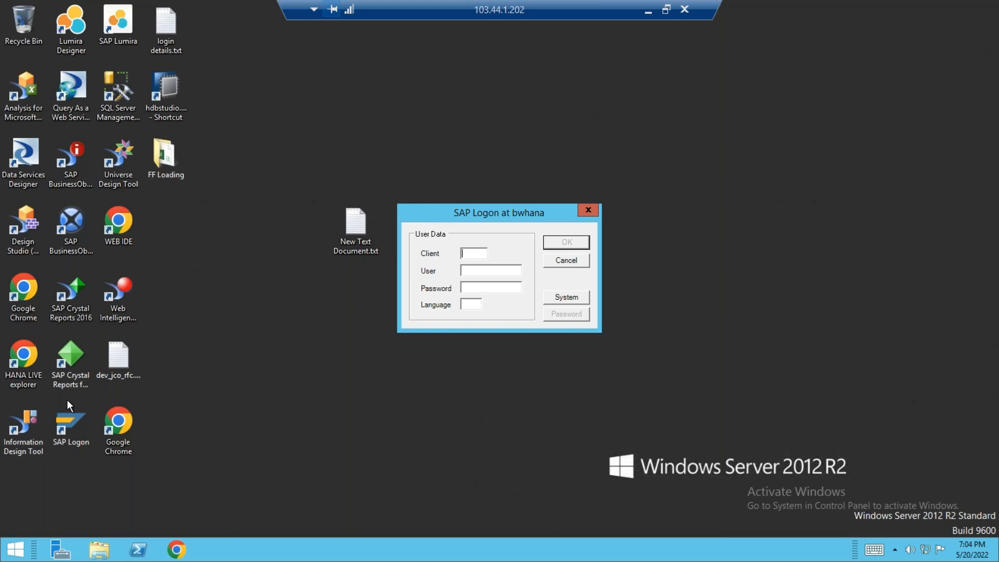
Start SAP Logon and open the logon screen of the BW on HANA connection
{"action": "double_click", "coordinate": [67, 418]}
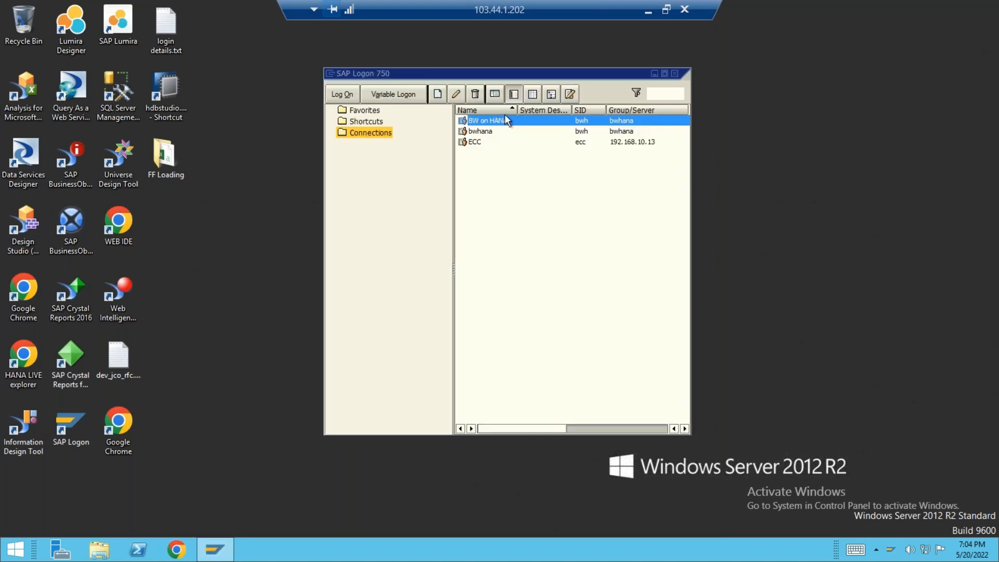
{"action": "double_click", "coordinate": [499, 121]}
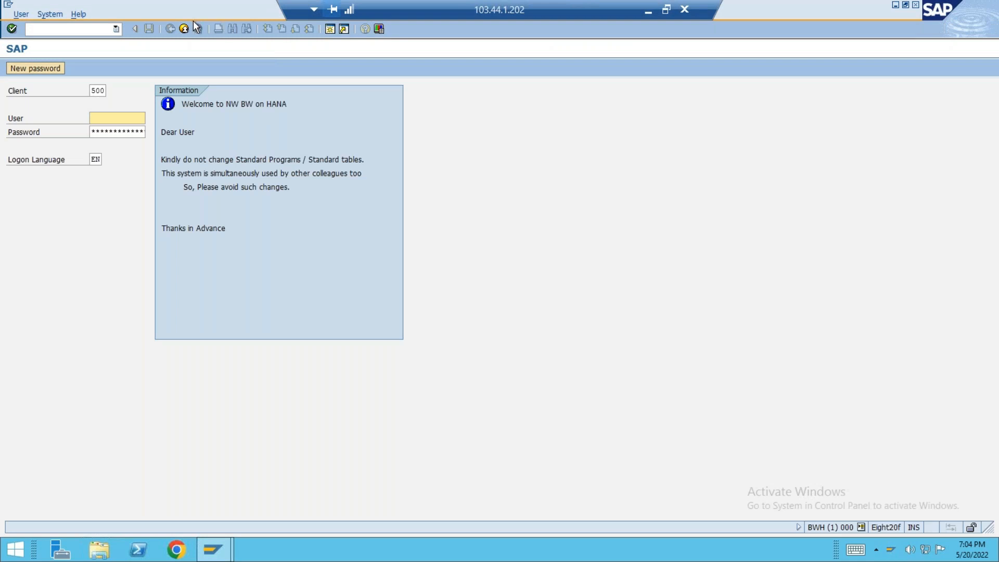
{"action": "double_click", "coordinate": [92, 94]}
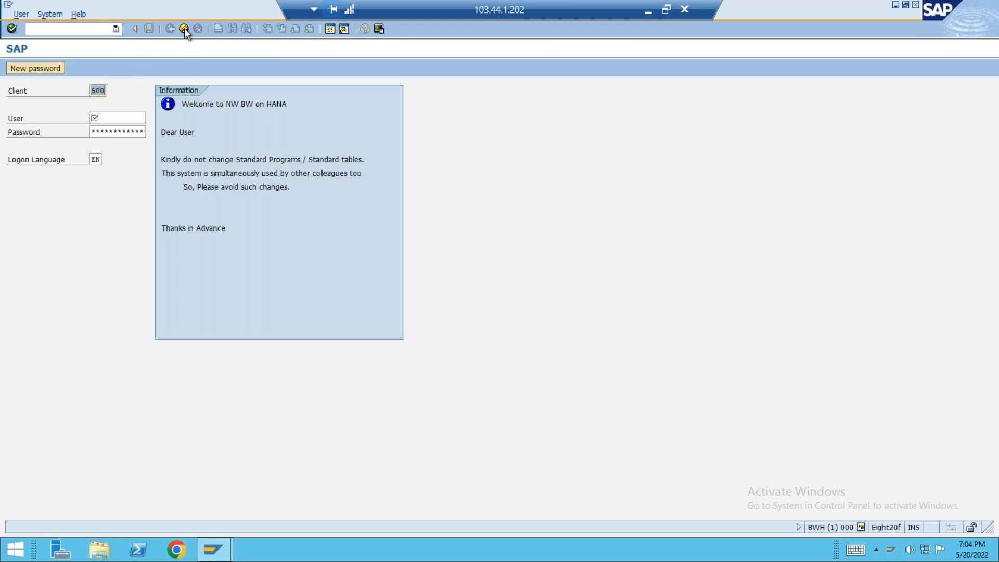
Log on to bwhana for Query Designer with client 500, the user name and password, and allow the connection with the decision remembered
{"action": "key", "text": "alt+Tab"}
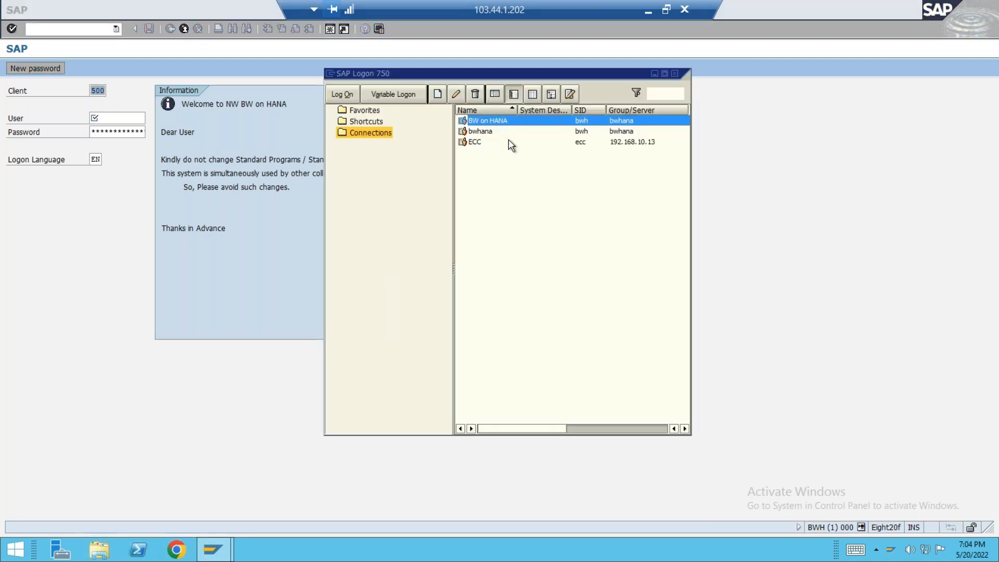
{"action": "key", "text": "alt+Tab"}
{"action": "key", "text": "alt+Tab"}
{"action": "type", "text": "500"}
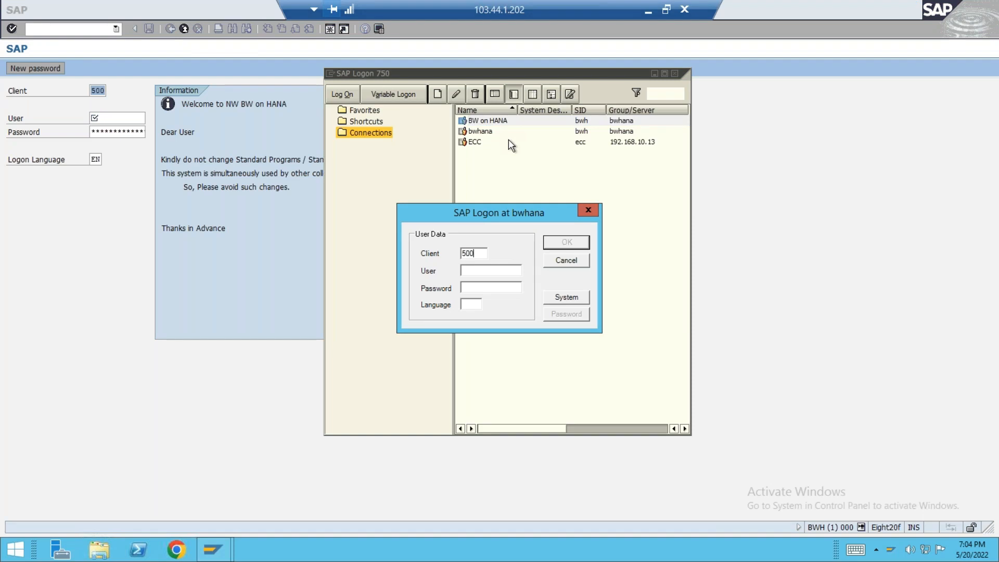
{"action": "type", "text": "HANAUSER06"}
{"action": "key", "text": "Tab"}
{"action": "type", "text": "********"}
{"action": "key", "text": "Return"}
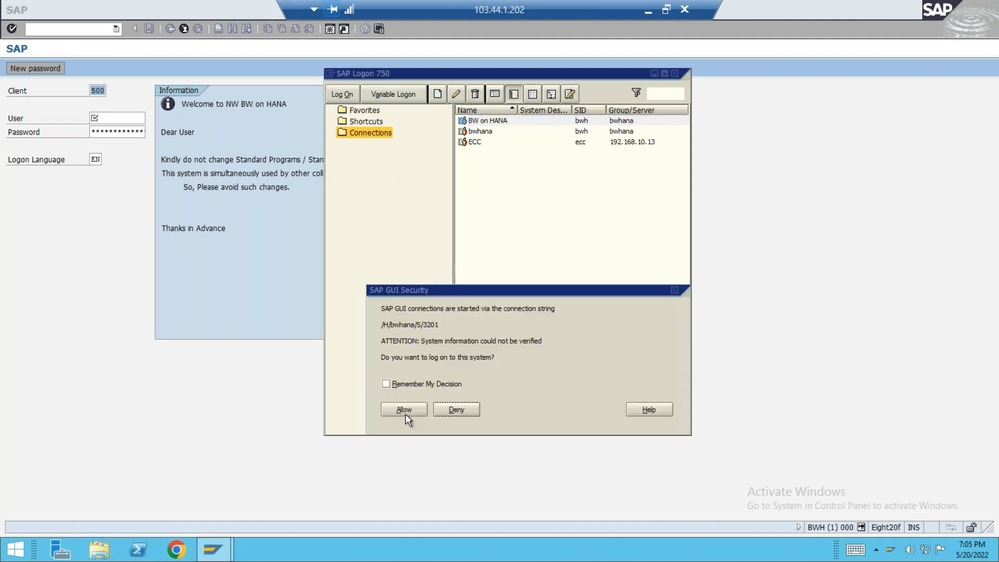
{"action": "left_click", "coordinate": [386, 384]}
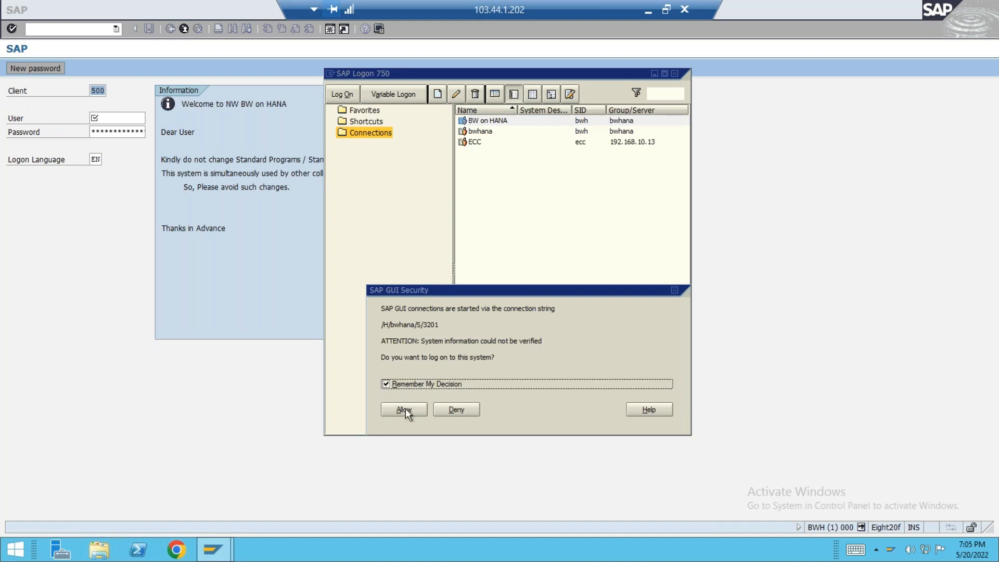
{"action": "left_click", "coordinate": [405, 409]}
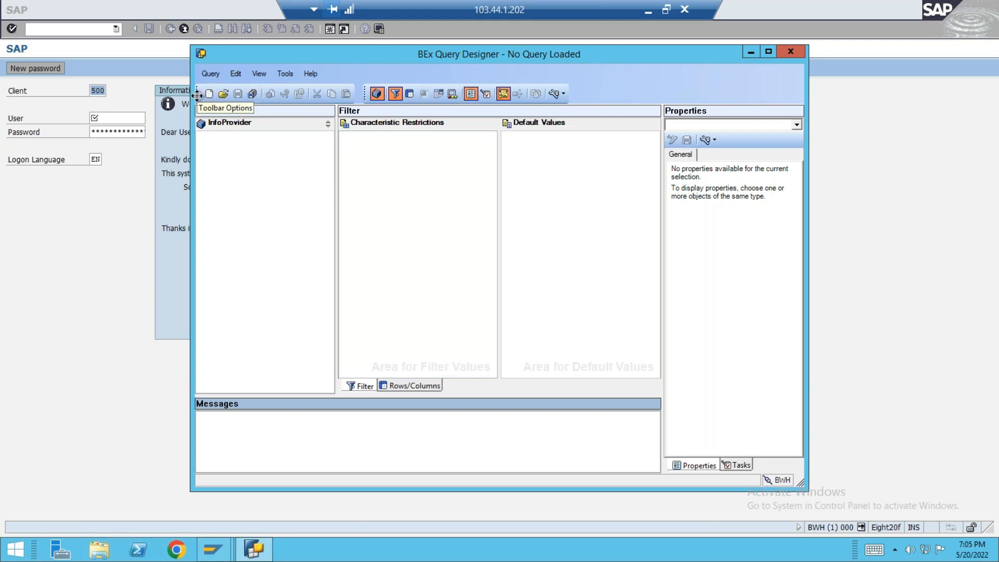
Switch back to the SAP GUI logon screen
{"action": "left_click", "coordinate": [10, 4]}
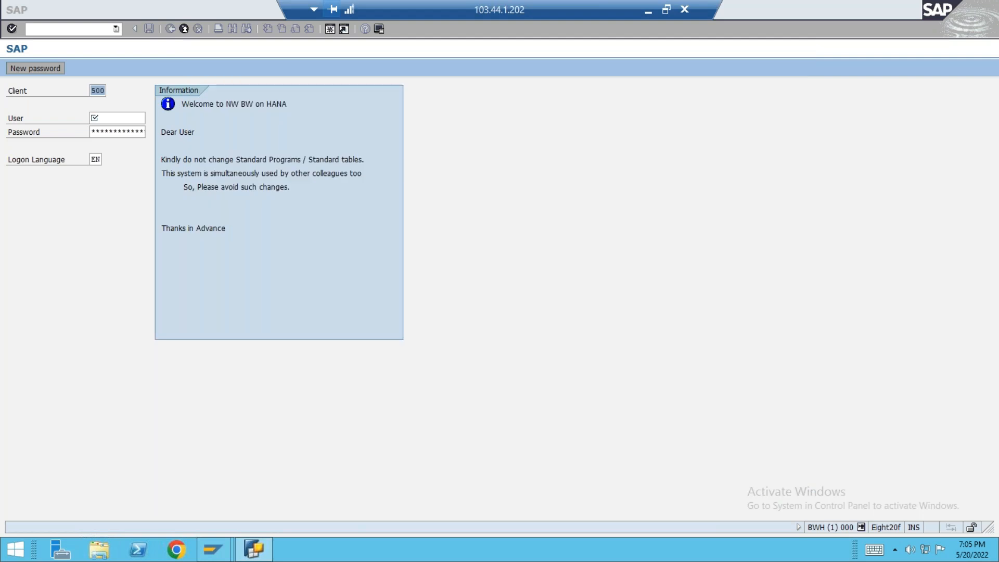
{"action": "left_click", "coordinate": [11, 28]}
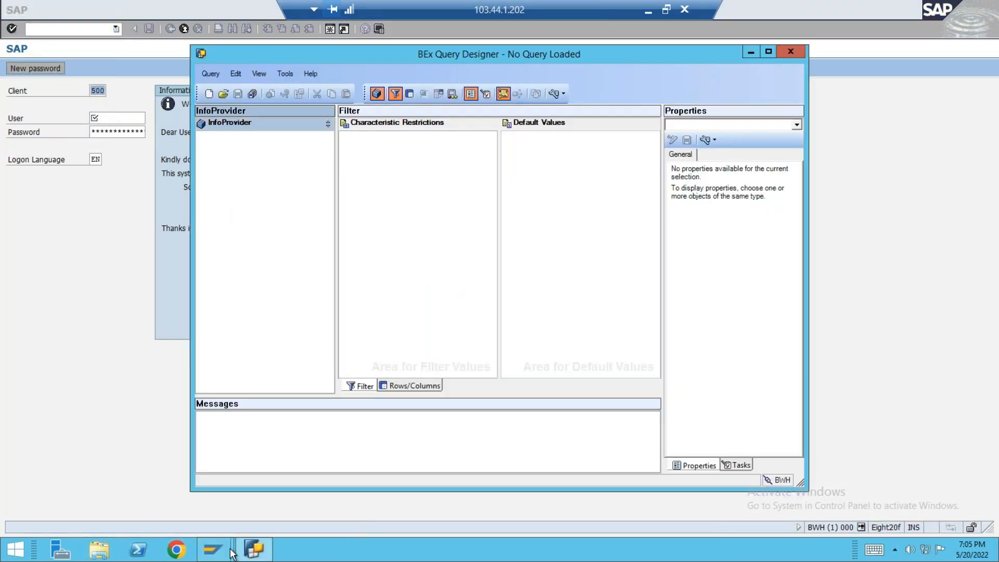
{"action": "left_click", "coordinate": [213, 549]}
{"action": "left_click", "coordinate": [310, 487]}
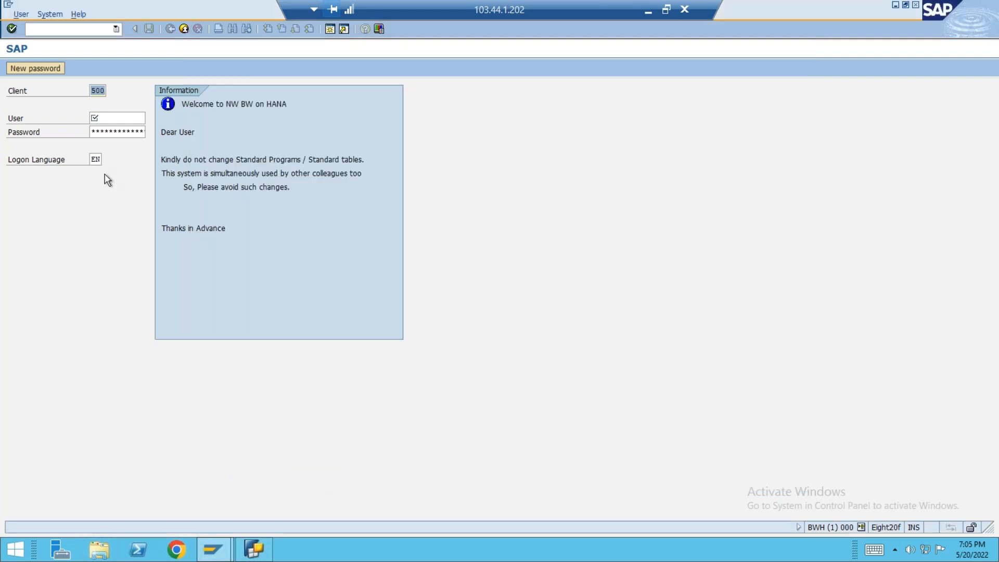
Log on to client 500 with the user name and account password, and dismiss the license information
{"action": "left_click", "coordinate": [130, 118]}
{"action": "type", "text": "h"}
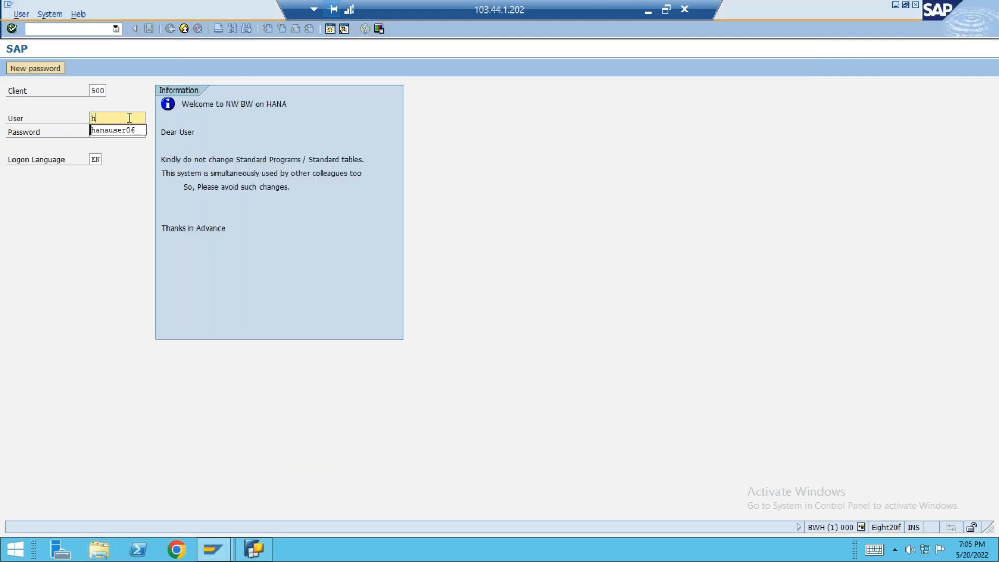
{"action": "key", "text": "Down"}
{"action": "key", "text": "Return"}
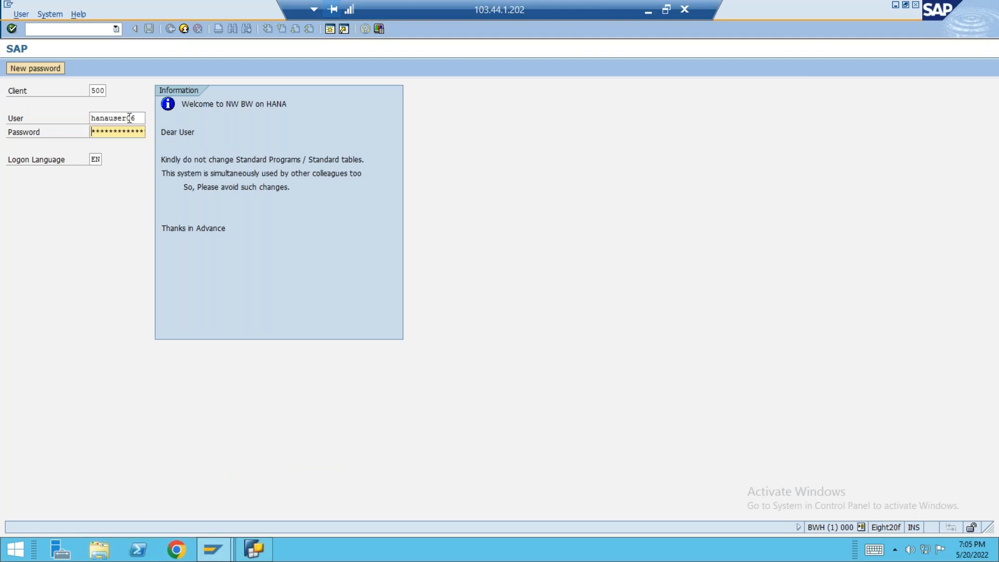
{"action": "key", "text": "Right"}
{"action": "key", "text": "Right"}
{"action": "key", "text": "Right"}
{"action": "key", "text": "Right"}
{"action": "key", "text": "Return"}
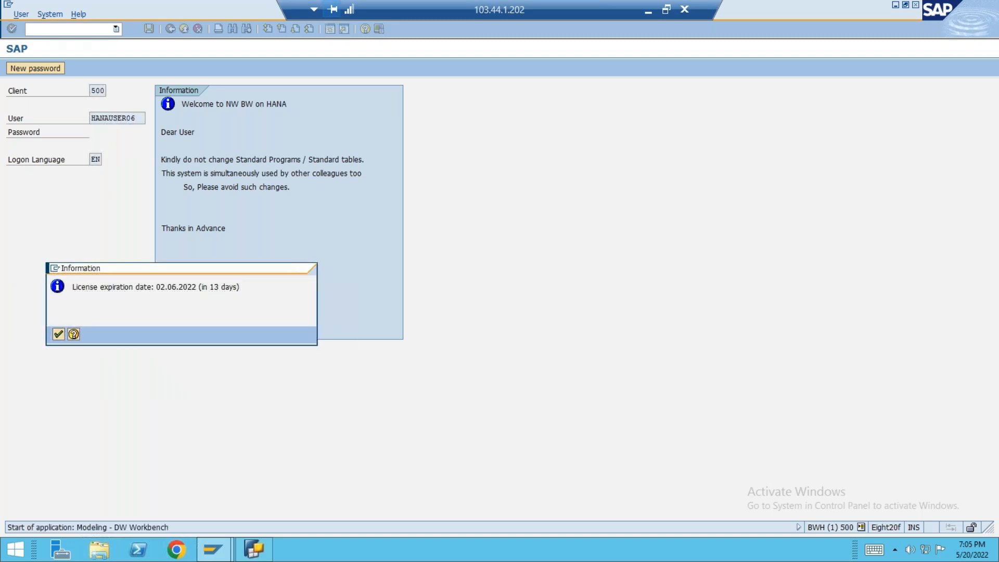
{"action": "key", "text": "Return"}
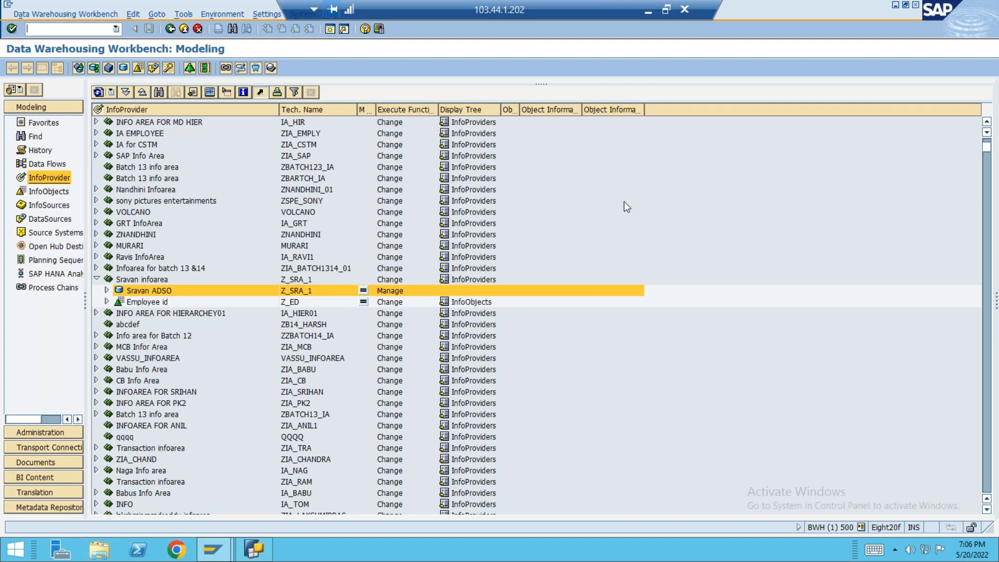
Collapse the expanded infoarea, expand Gurutara Batch 15 Task and open the Manage view of the Batch Task1 InfoCube
{"action": "left_click", "coordinate": [96, 279]}
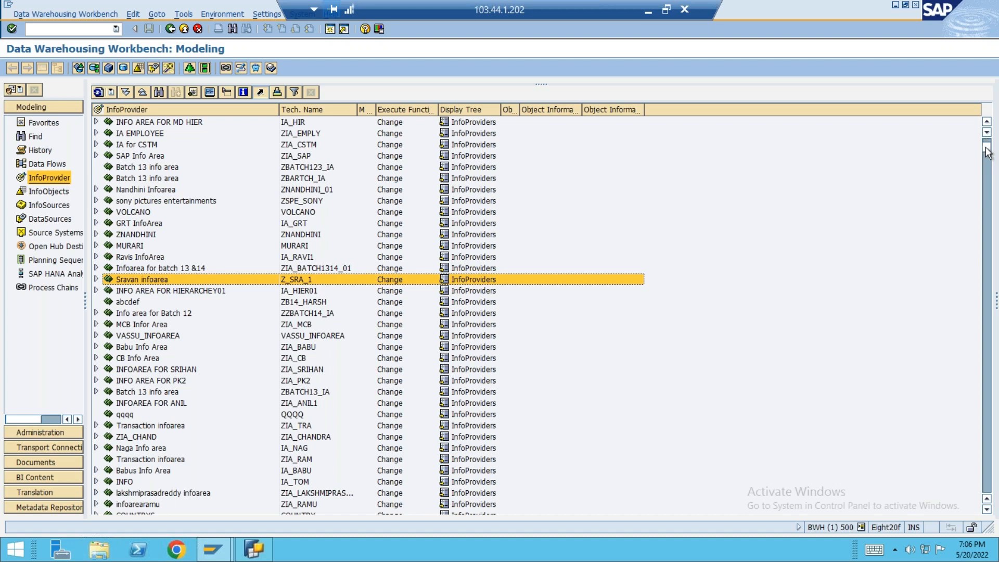
{"action": "left_click_drag", "start_coordinate": [989, 150], "coordinate": [995, 493]}
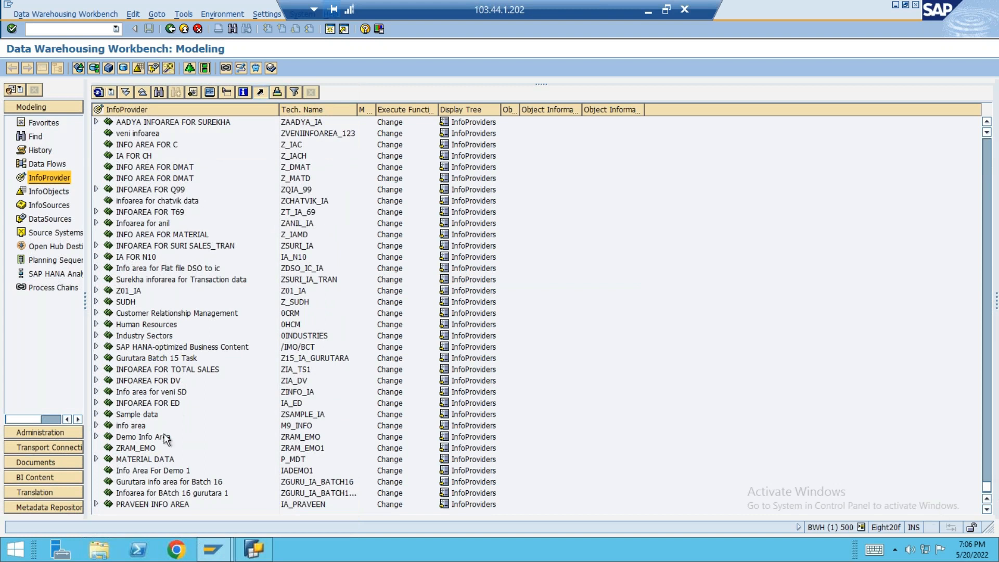
{"action": "left_click", "coordinate": [96, 358]}
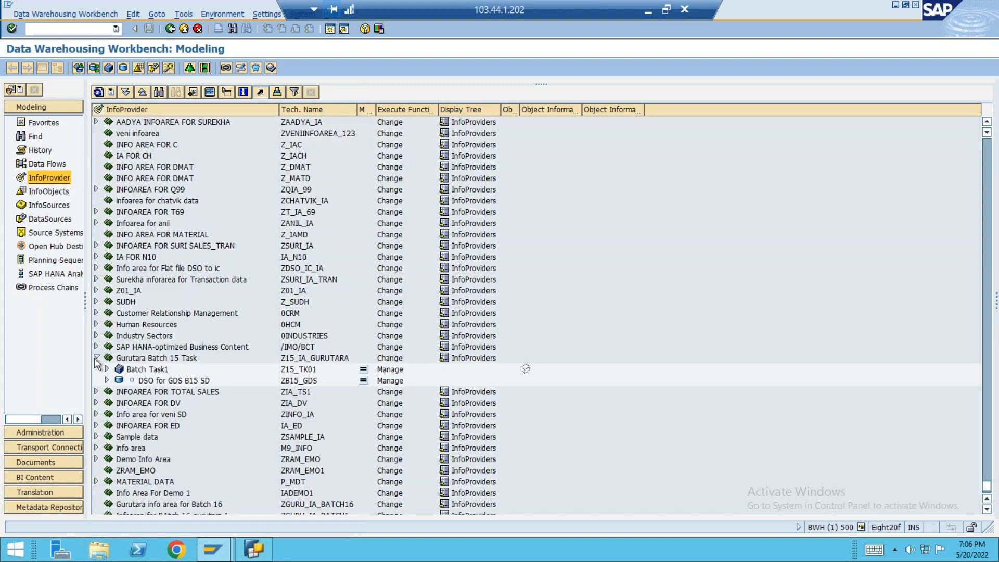
{"action": "left_click", "coordinate": [393, 370]}
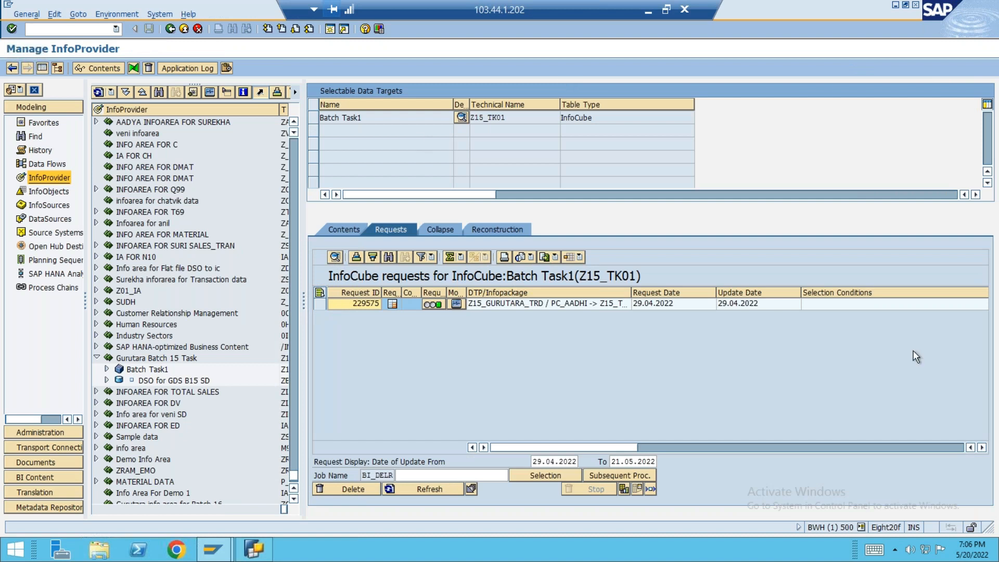
Check the record counts of the Batch Task1 request, mark the technical name Z15_TK01, and switch to BEx Query Designer
{"action": "left_click", "coordinate": [981, 448]}
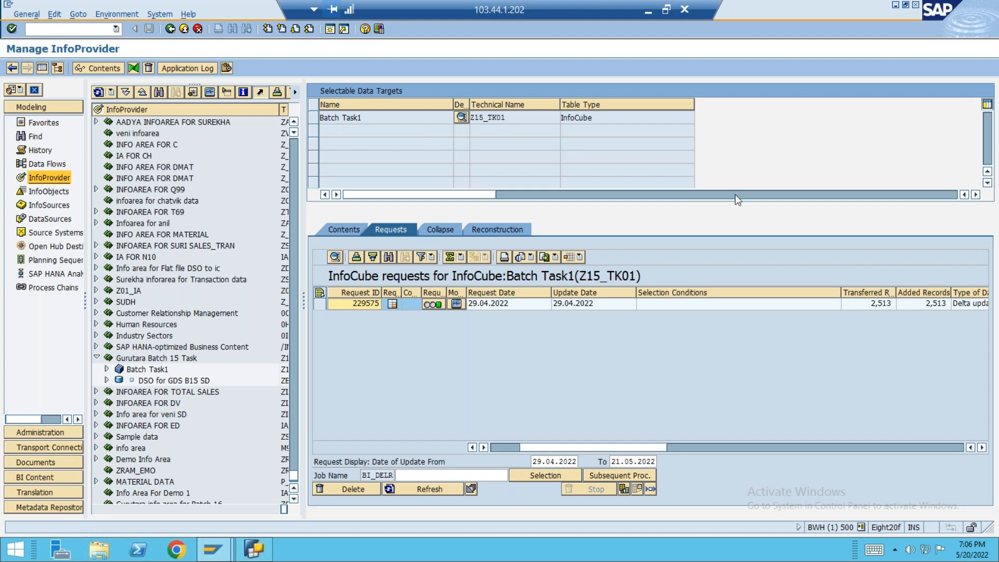
{"action": "left_click_drag", "start_coordinate": [508, 117], "coordinate": [468, 117]}
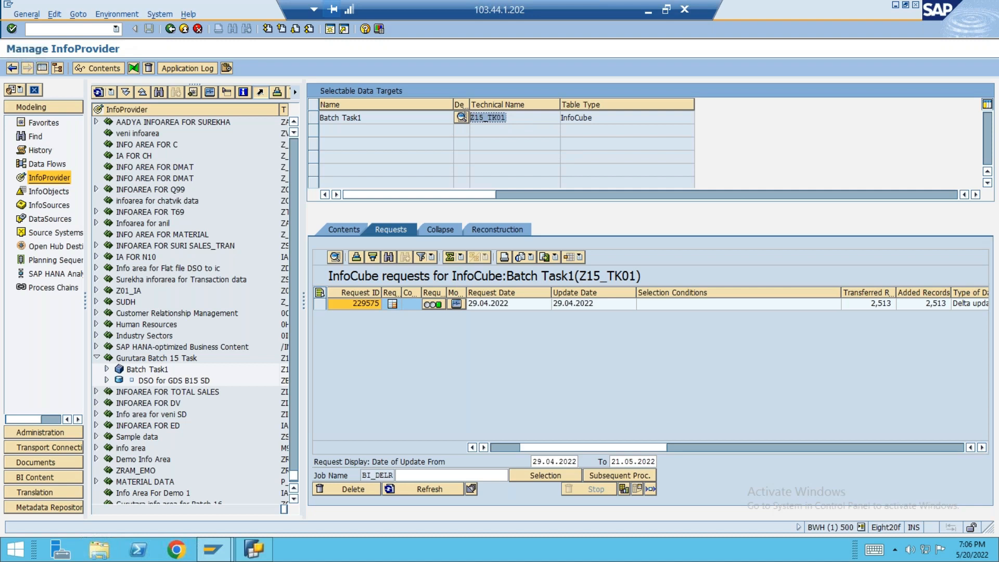
{"action": "left_click", "coordinate": [254, 550]}
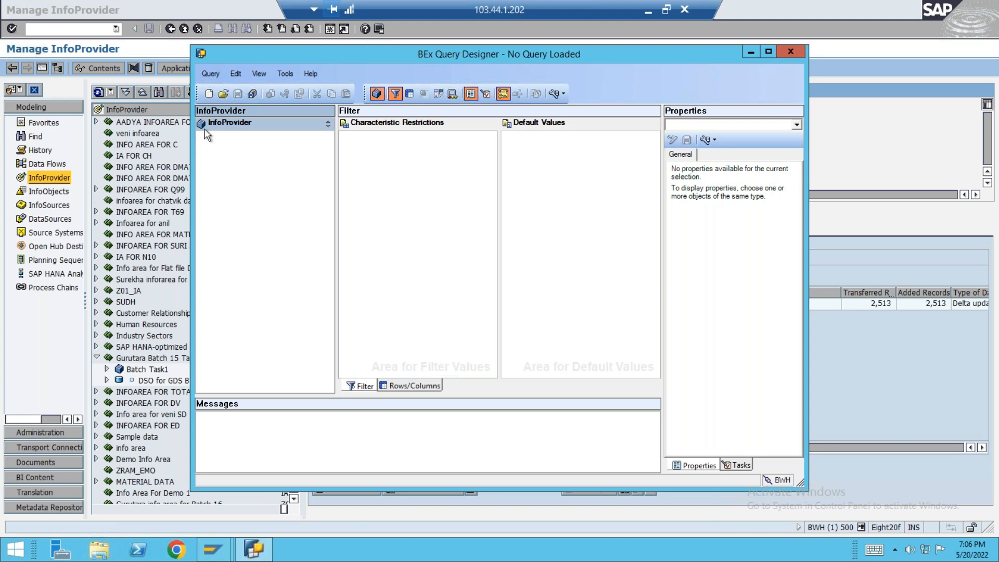
Start a new query and search the InfoProviders for Z15_TK01 in both descriptions and technical names
{"action": "left_click", "coordinate": [209, 94]}
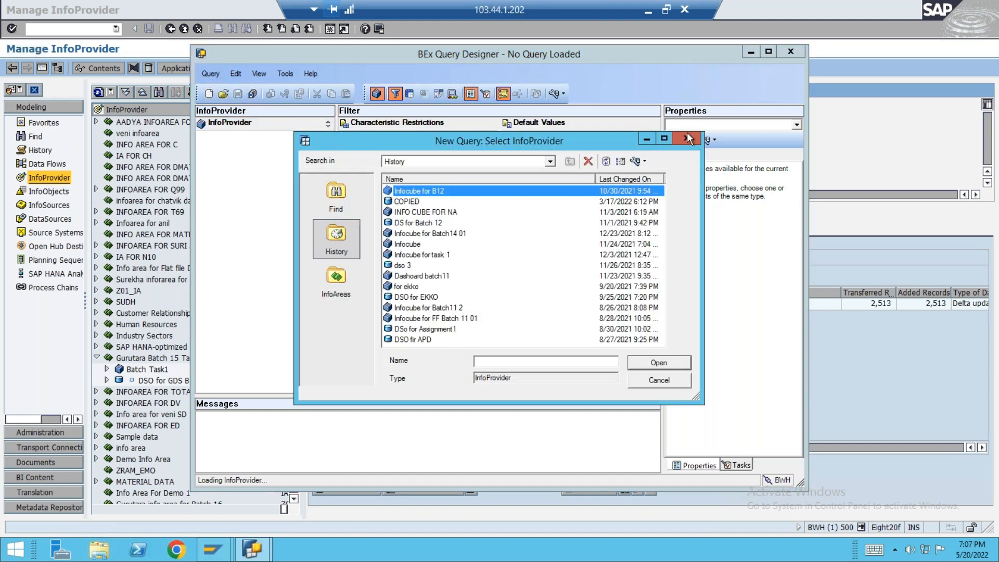
{"action": "left_click", "coordinate": [686, 140]}
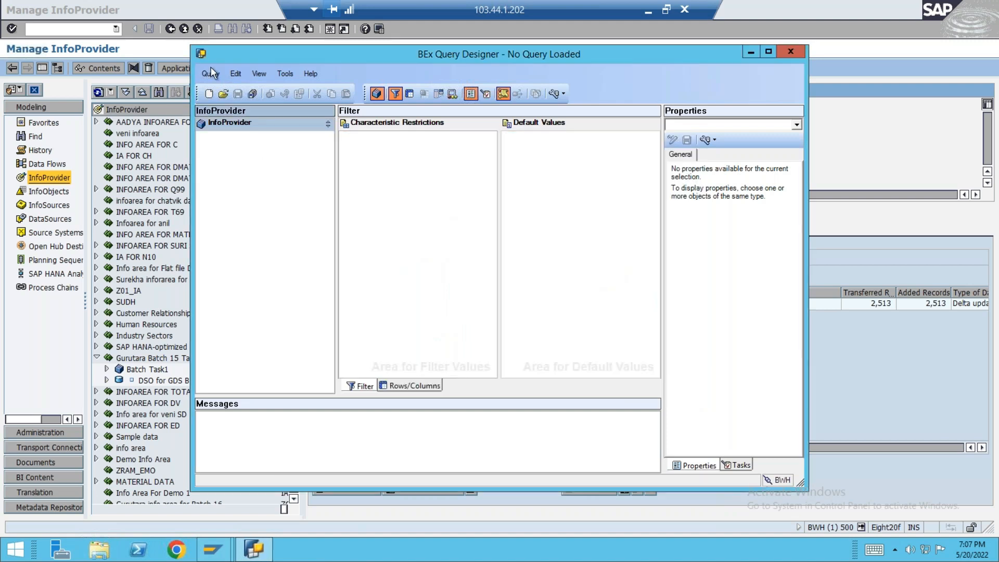
{"action": "left_click", "coordinate": [209, 96]}
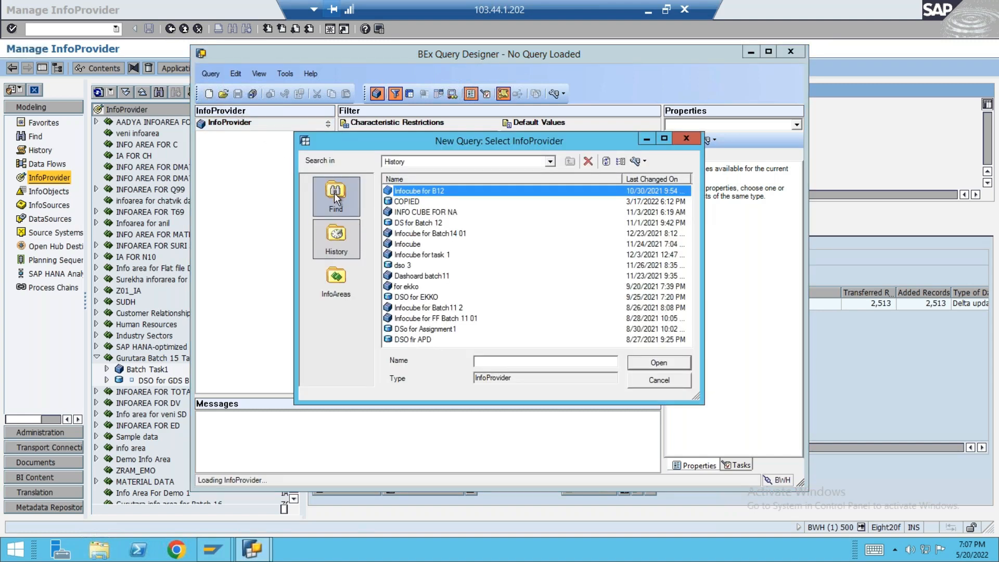
{"action": "left_click", "coordinate": [334, 192]}
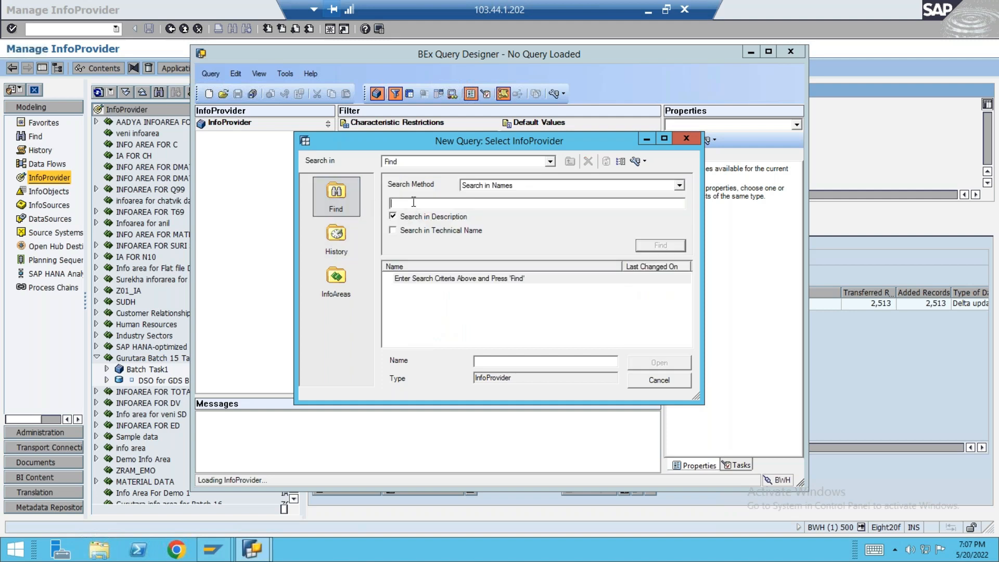
{"action": "type", "text": "Z15_T101"}
{"action": "double_click", "coordinate": [384, 205]}
{"action": "left_click", "coordinate": [393, 231]}
{"action": "left_click", "coordinate": [660, 247]}
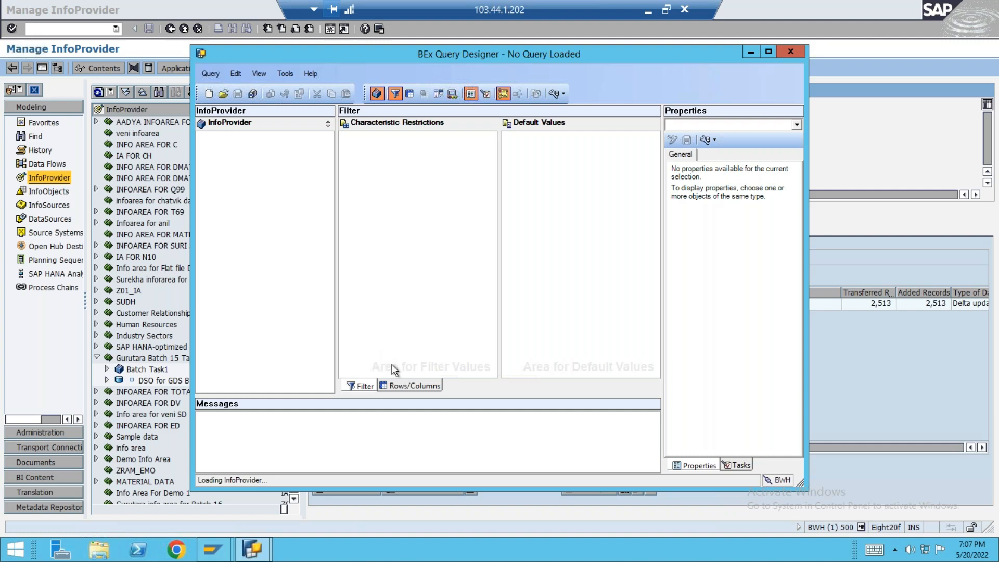
Bring the InfoProvider selection dialog back to the front and open the Batch Task1 InfoCube for the new query
{"action": "mouse_move", "coordinate": [253, 548]}
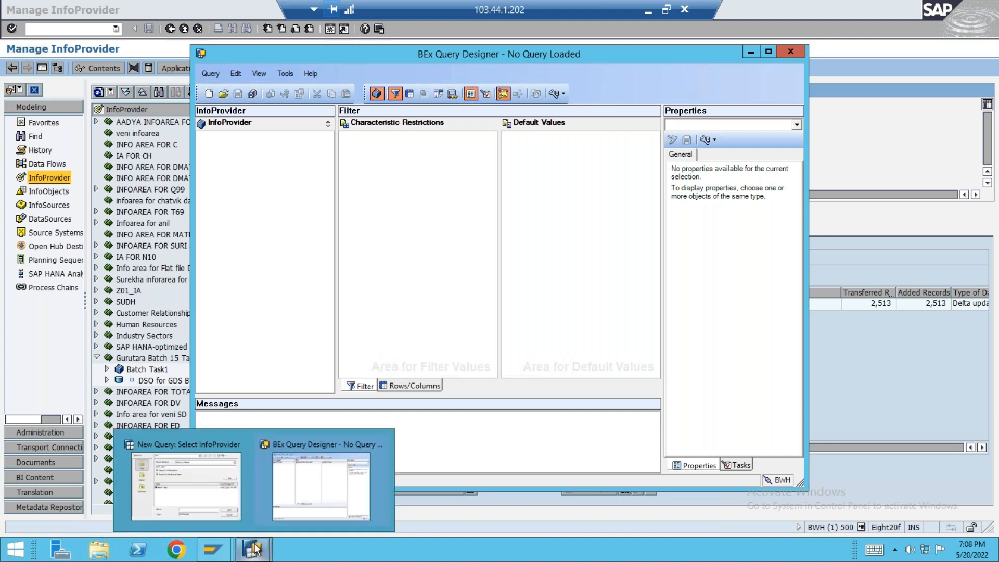
{"action": "left_click", "coordinate": [213, 502]}
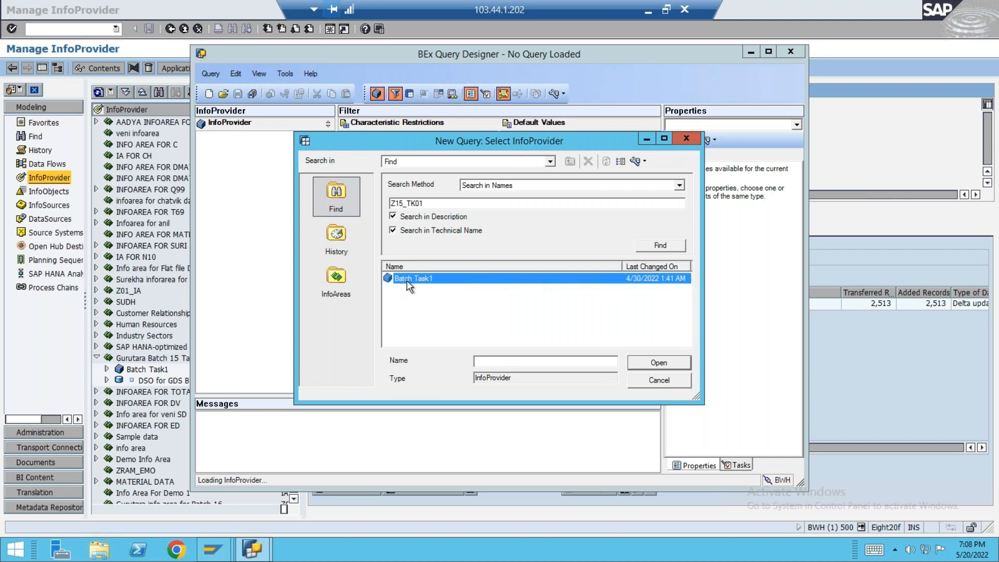
{"action": "left_click", "coordinate": [658, 363]}
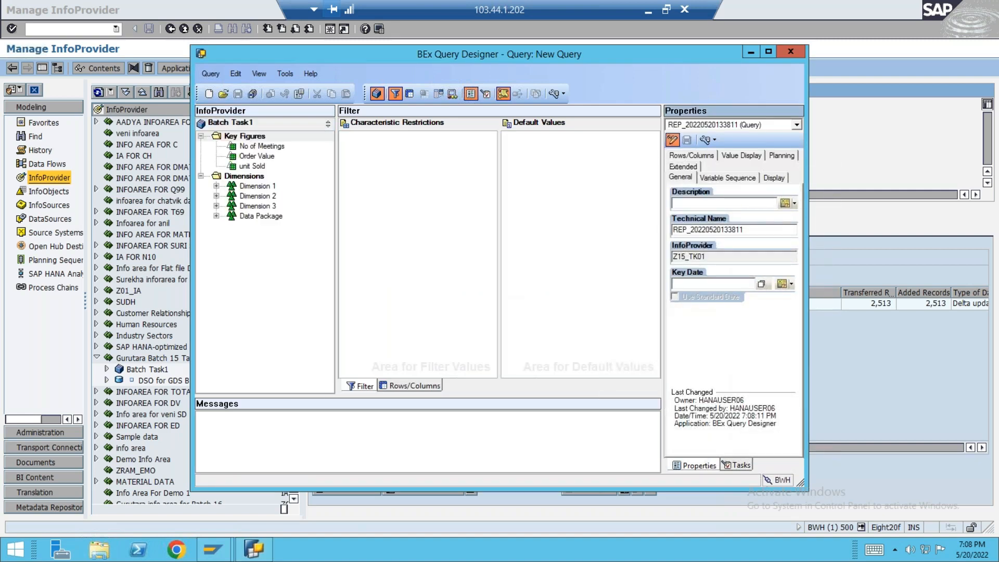
Examine the InfoCube's key figures and Dimension 1, and the query's Filter and Rows/Columns areas
{"action": "left_click_drag", "start_coordinate": [466, 52], "coordinate": [331, 57]}
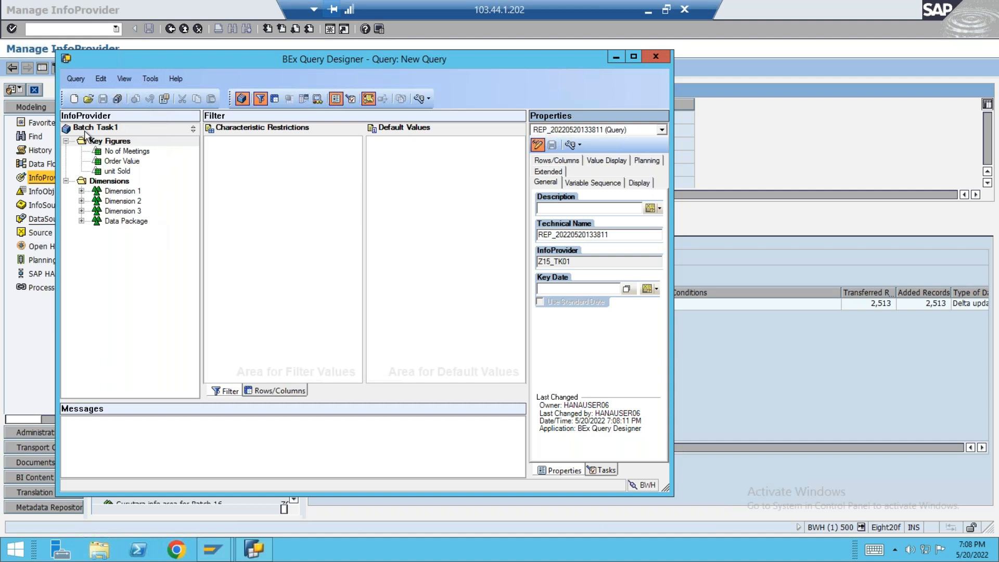
{"action": "left_click", "coordinate": [115, 143]}
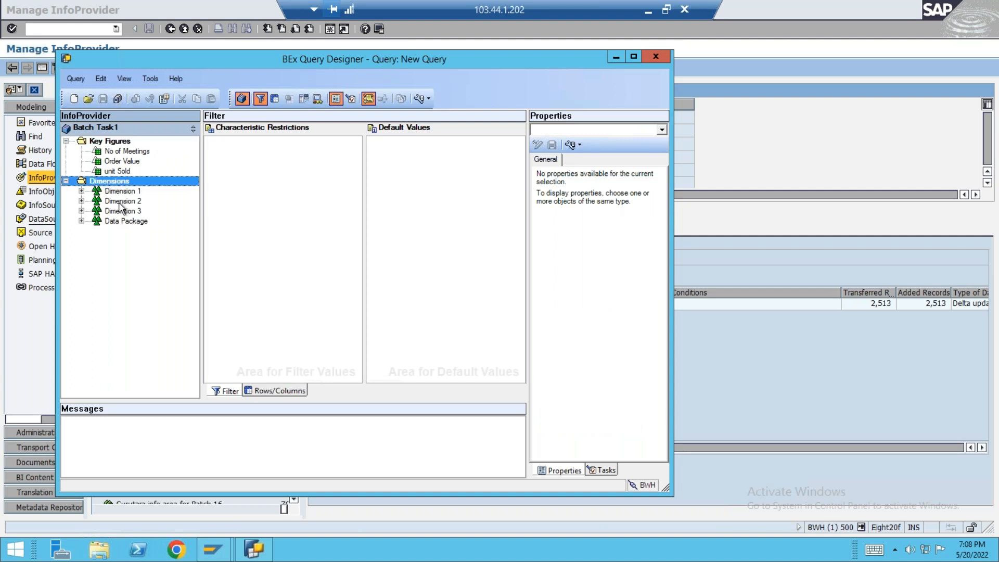
{"action": "left_click", "coordinate": [81, 191]}
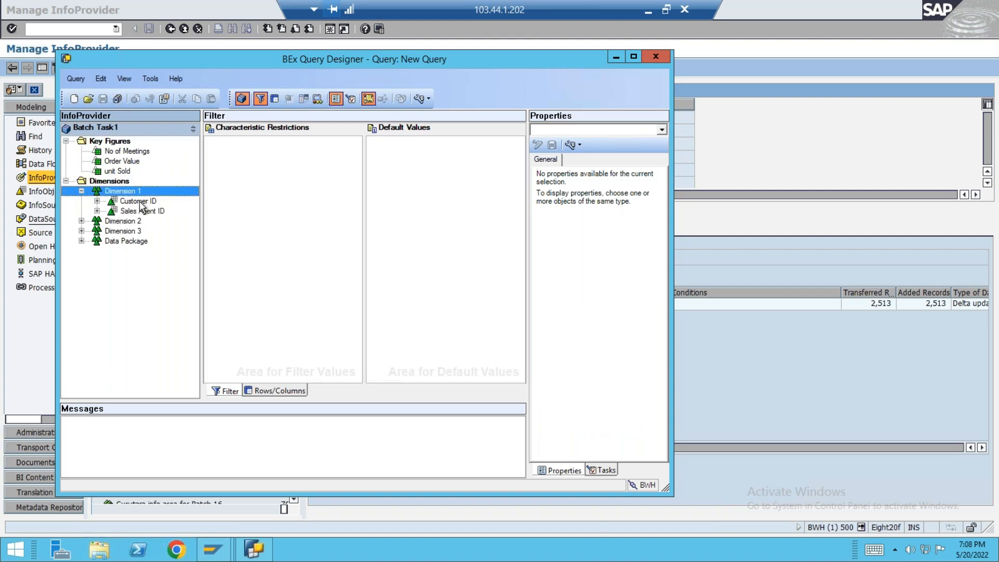
{"action": "left_click", "coordinate": [81, 191]}
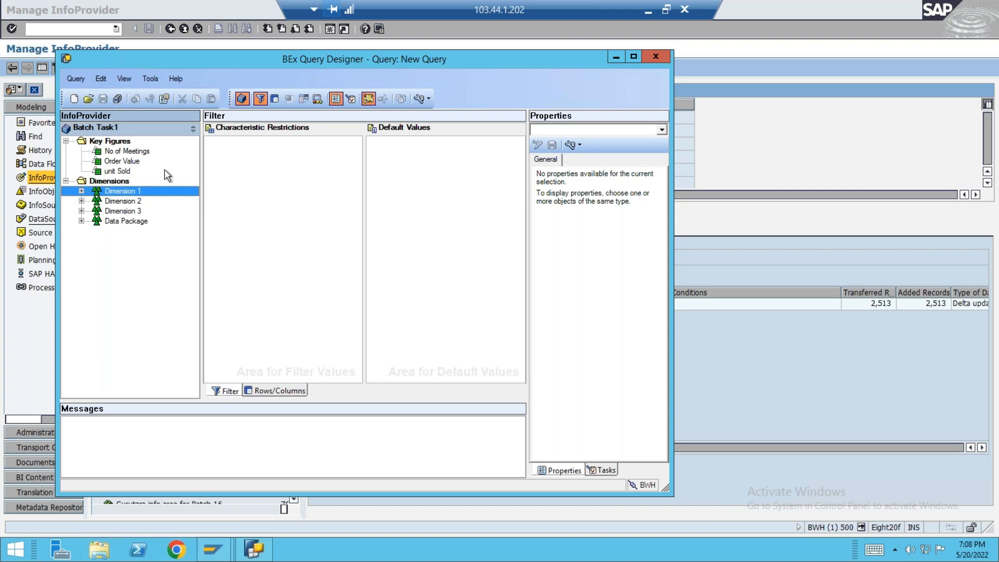
{"action": "left_click", "coordinate": [254, 171]}
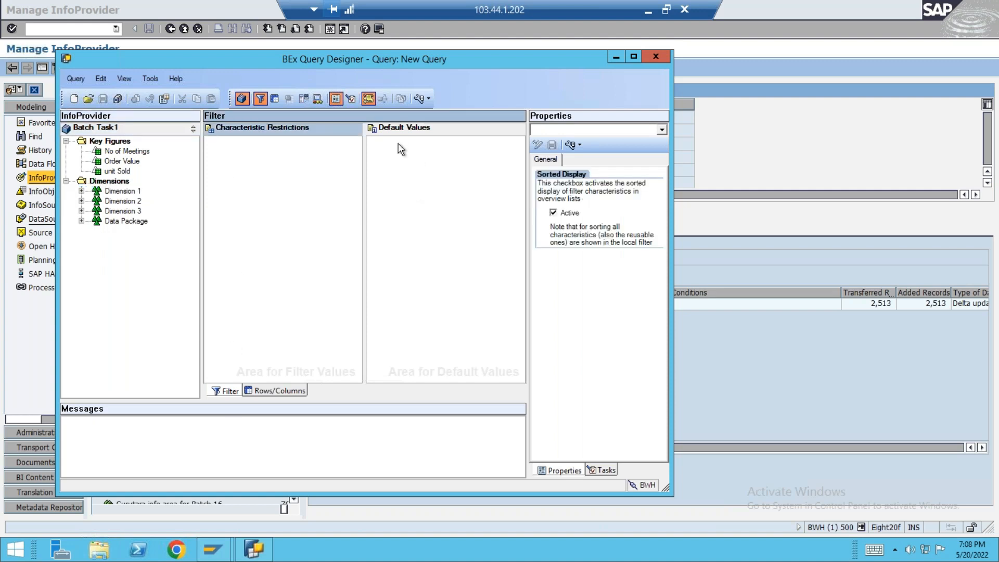
{"action": "left_click", "coordinate": [274, 391]}
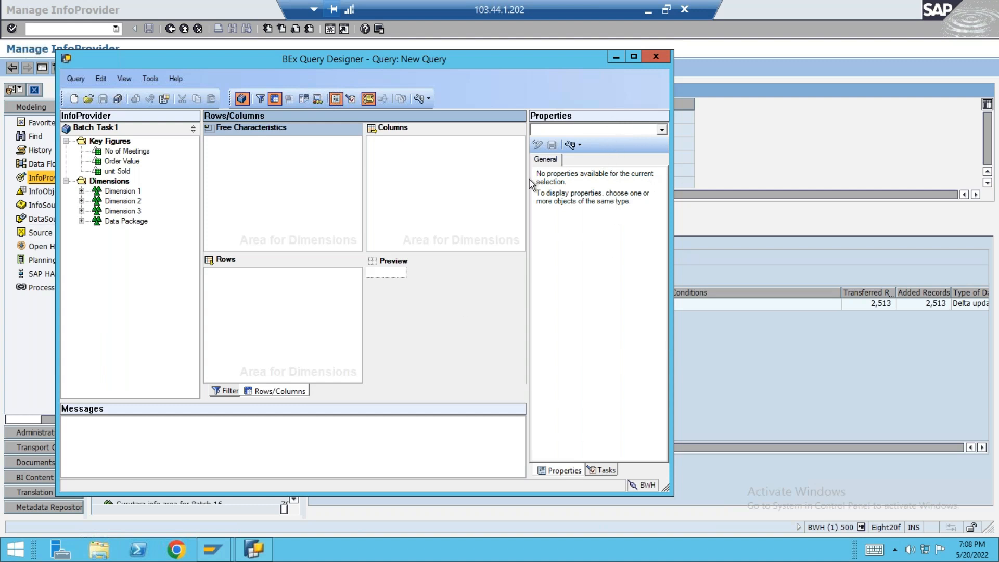
{"action": "left_click", "coordinate": [128, 151]}
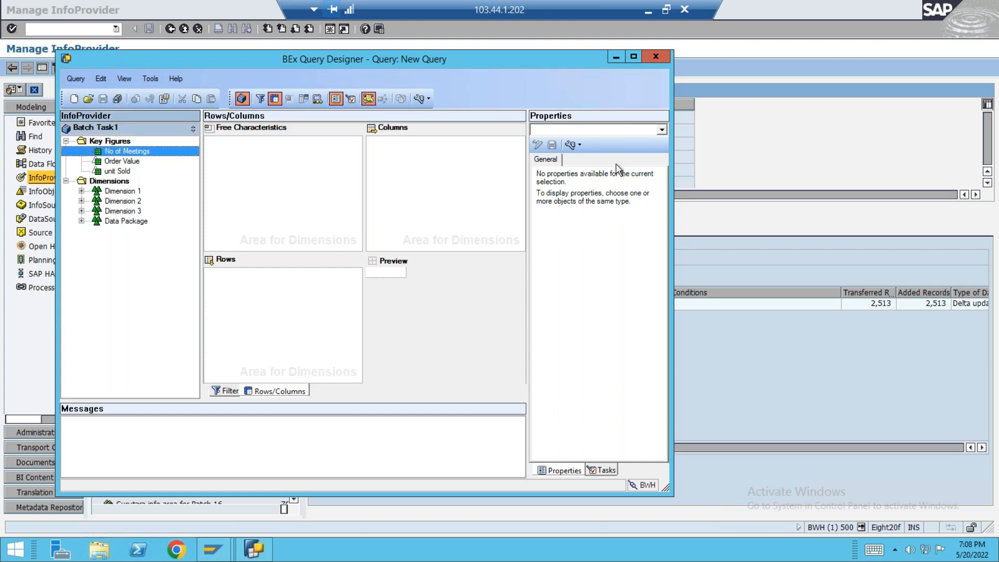
{"action": "left_click", "coordinate": [227, 391]}
Show the Rows/Columns layout, expand Dimension 1 and Dimension 2, and place Country ID in the query's rows
{"action": "left_click", "coordinate": [280, 390]}
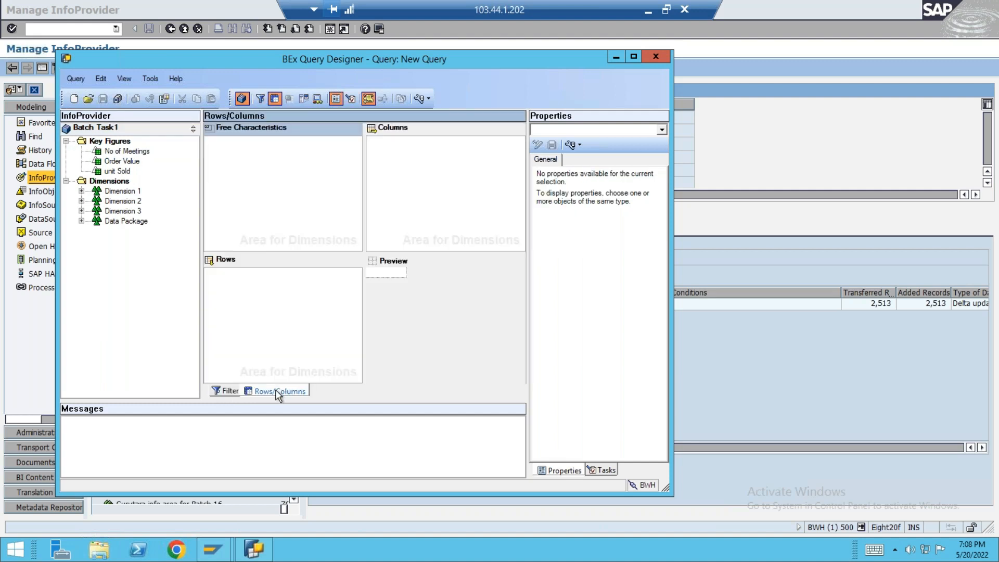
{"action": "left_click", "coordinate": [81, 191]}
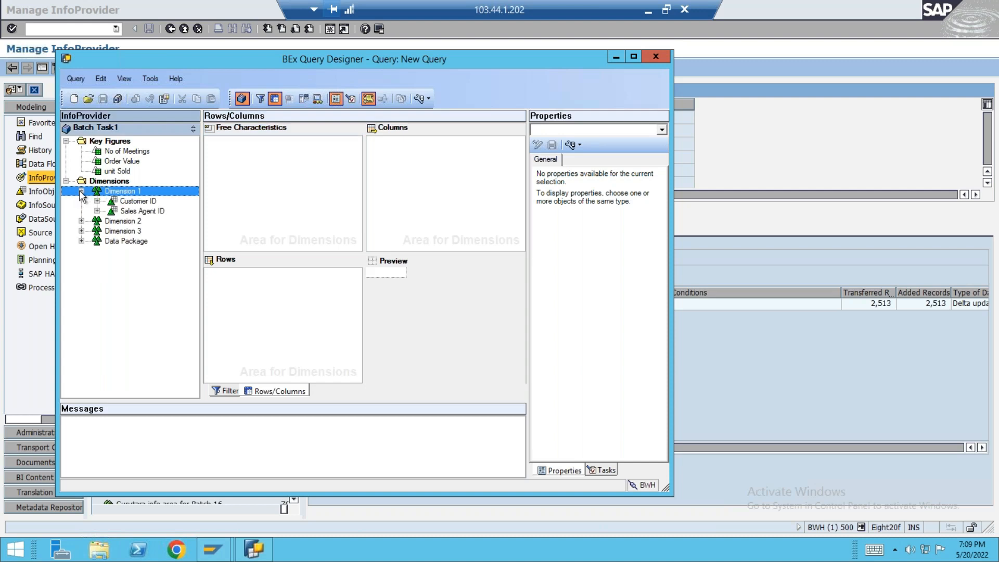
{"action": "left_click", "coordinate": [81, 221]}
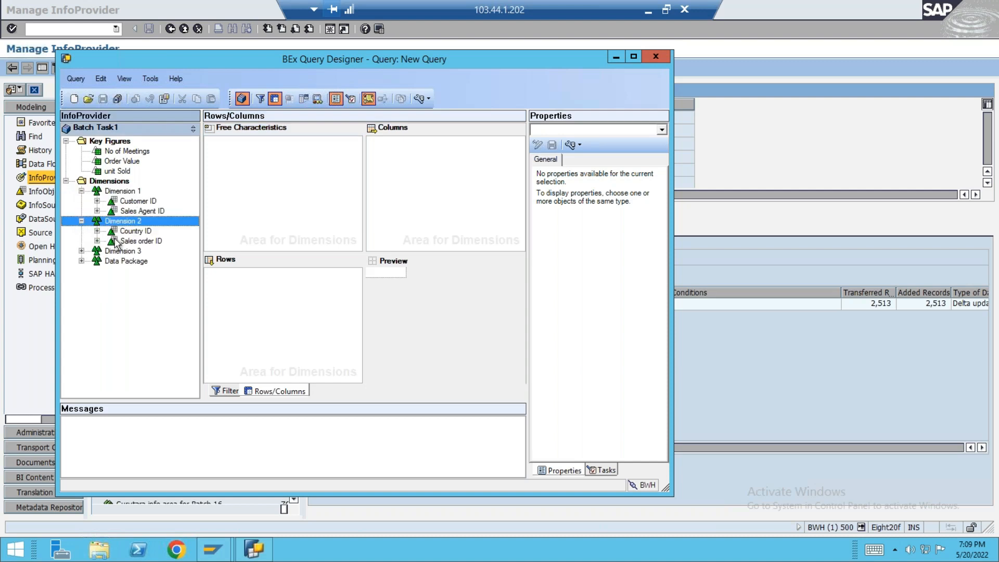
{"action": "left_click_drag", "start_coordinate": [117, 234], "coordinate": [264, 299]}
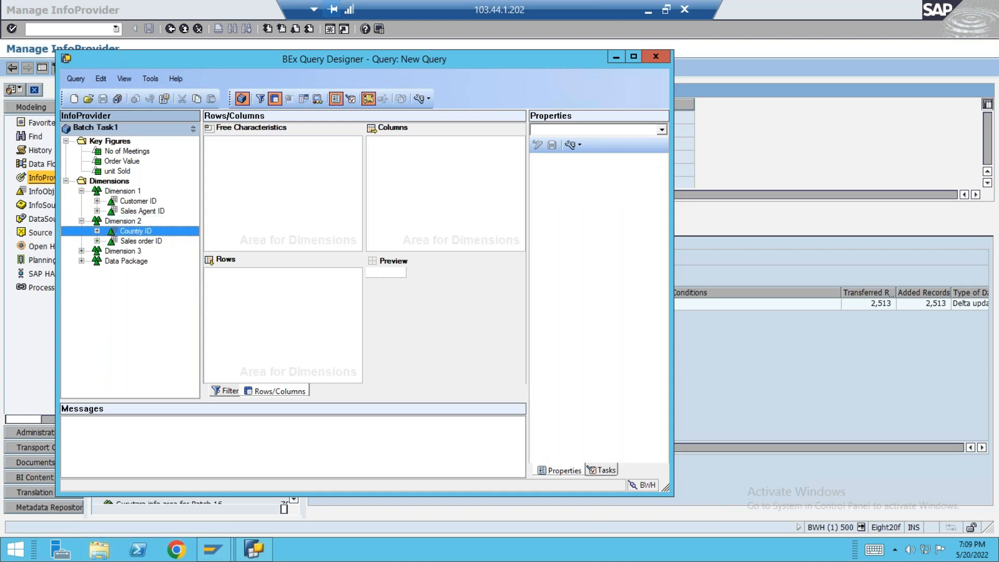
Add the key figures No of Meetings, Order Value and unit Sold to the columns, and select Country ID in the rows
{"action": "left_click_drag", "start_coordinate": [127, 154], "coordinate": [465, 173]}
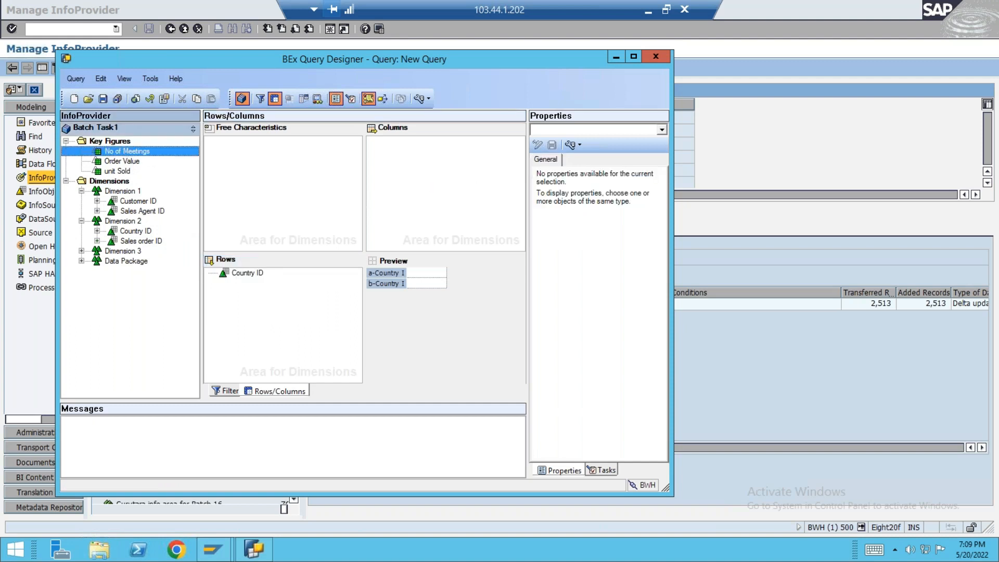
{"action": "left_click_drag", "start_coordinate": [115, 165], "coordinate": [382, 186]}
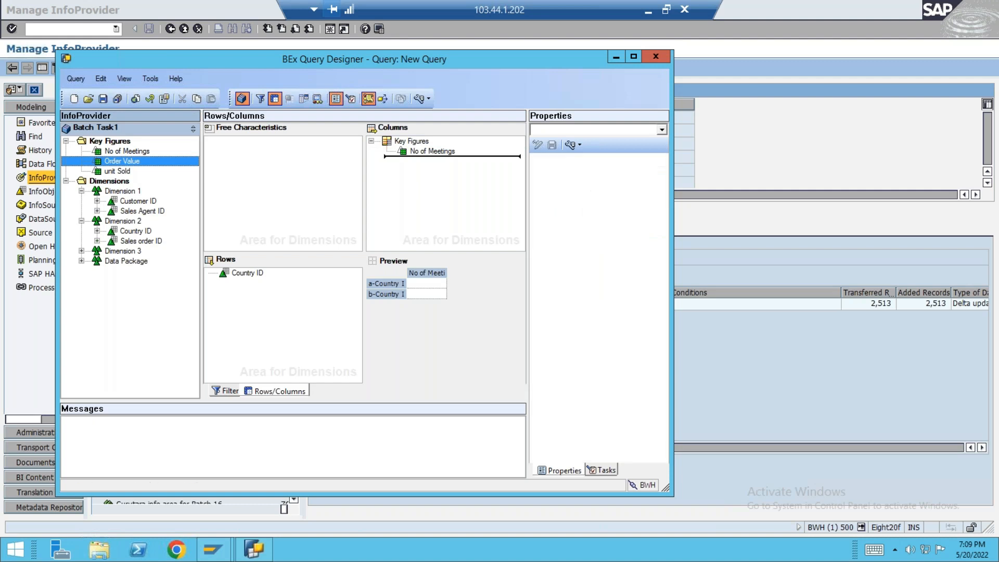
{"action": "left_click_drag", "start_coordinate": [116, 170], "coordinate": [424, 183]}
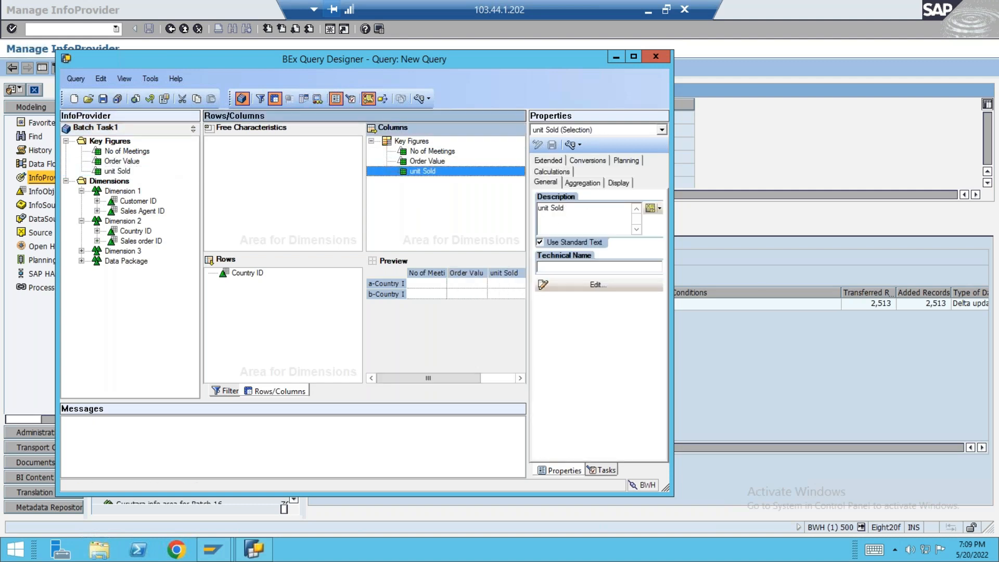
{"action": "left_click", "coordinate": [251, 278]}
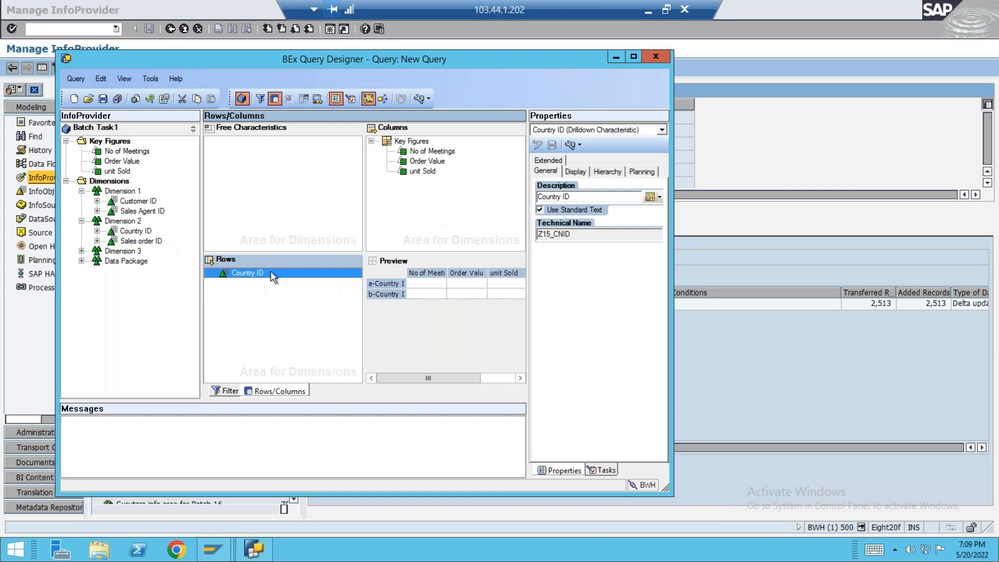
Start saving the query, agree to save it with errors, and set its technical name to ZBATCH15_QRY_01
{"action": "left_click", "coordinate": [104, 99]}
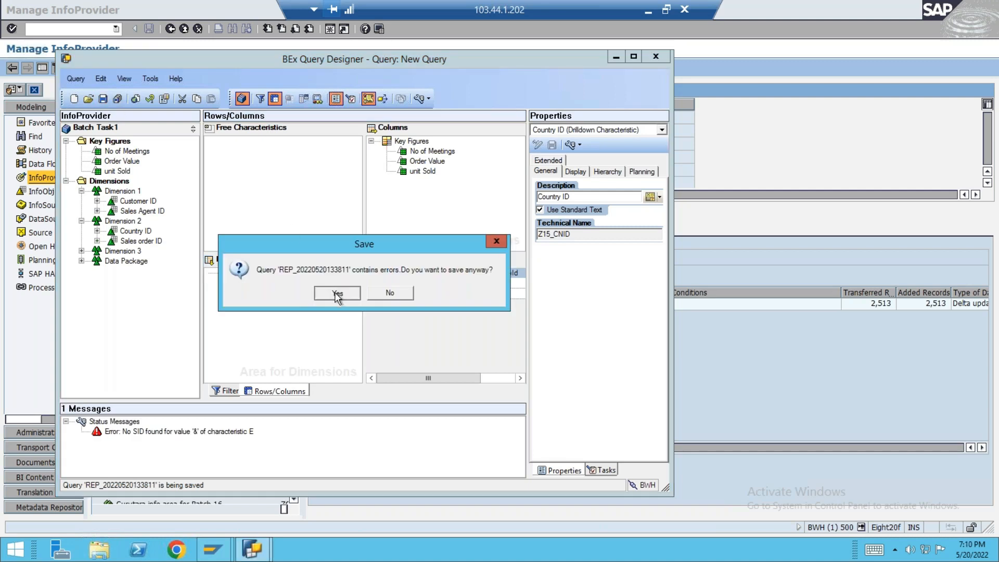
{"action": "left_click", "coordinate": [337, 293]}
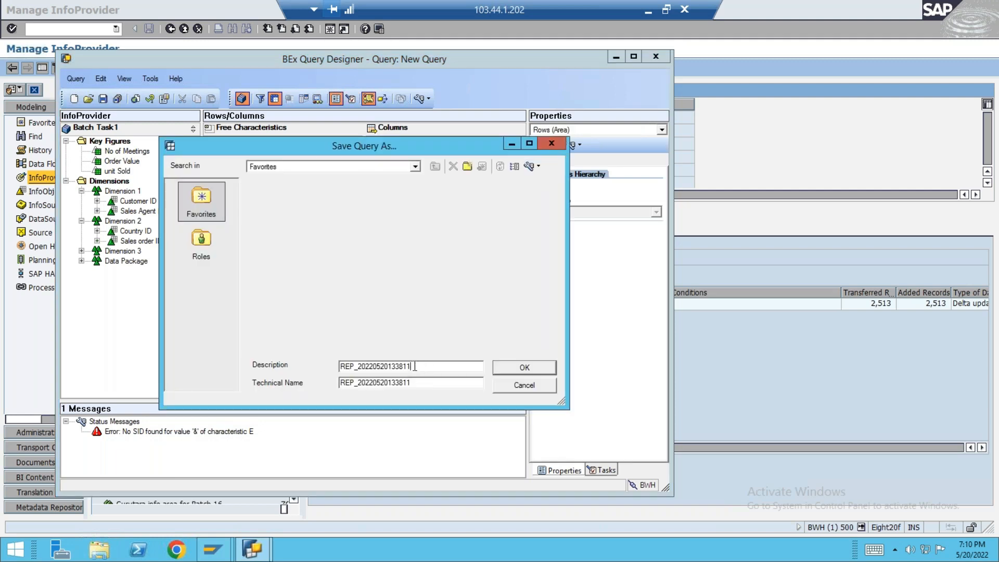
{"action": "left_click_drag", "start_coordinate": [415, 383], "coordinate": [360, 383]}
{"action": "left_click_drag", "start_coordinate": [293, 386], "coordinate": [292, 386]}
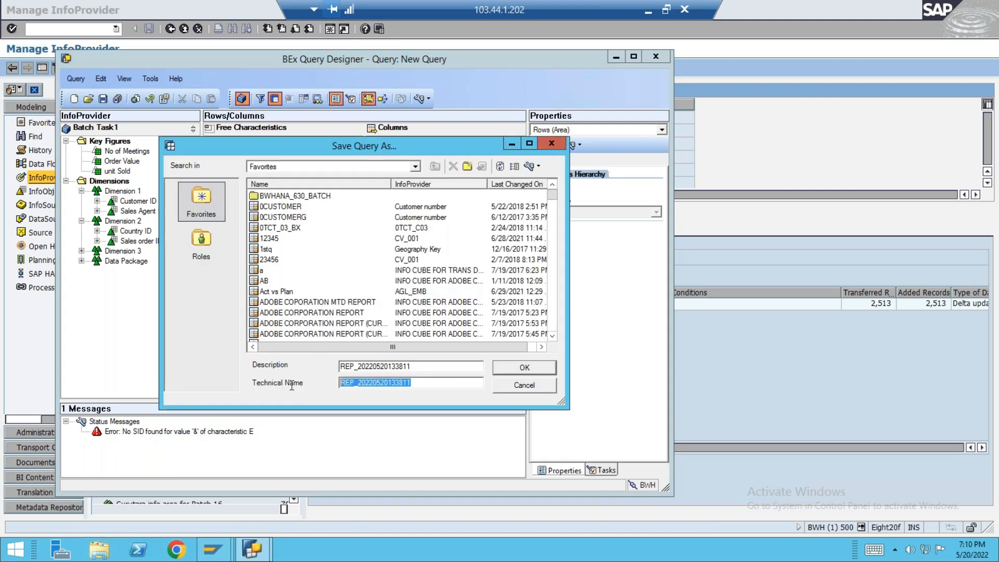
{"action": "type", "text": "Z"}
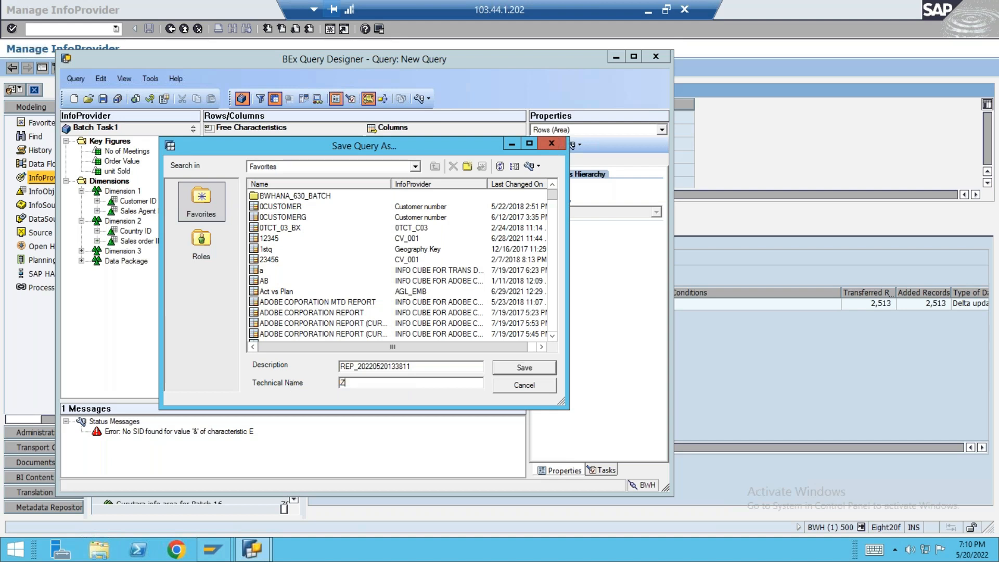
{"action": "type", "text": "BATCH15_QRY_01"}
Set the query's description to "BEX query for batch 15 01"
{"action": "left_click_drag", "start_coordinate": [414, 366], "coordinate": [346, 366]}
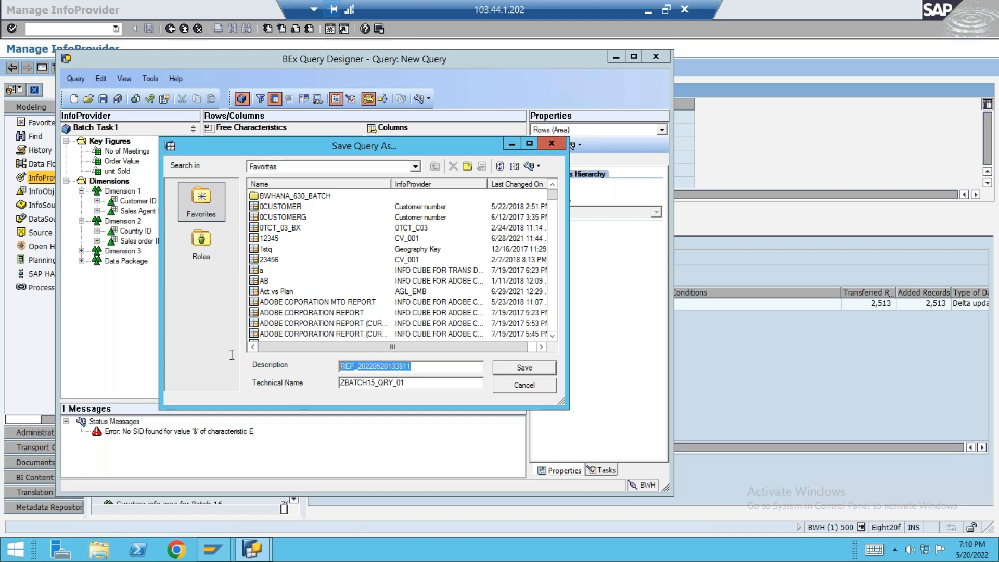
{"action": "type", "text": "BEX que"}
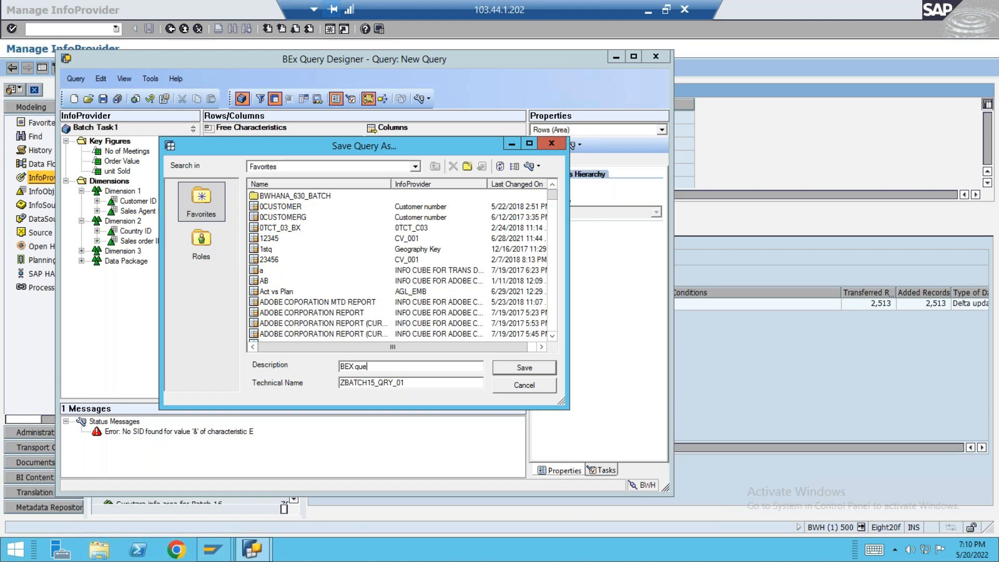
{"action": "type", "text": "ry for batch 15 01"}
Copy the query's full technical name and save the query in Favorites
{"action": "left_click", "coordinate": [405, 383]}
{"action": "key", "text": "shift+Left"}
{"action": "key", "text": "shift+Left"}
{"action": "key", "text": "shift+Left"}
{"action": "key", "text": "shift+Left"}
{"action": "key", "text": "shift+Left"}
{"action": "key", "text": "shift+Left"}
{"action": "key", "text": "shift+Left"}
{"action": "key", "text": "shift+Tab"}
{"action": "key", "text": "Tab"}
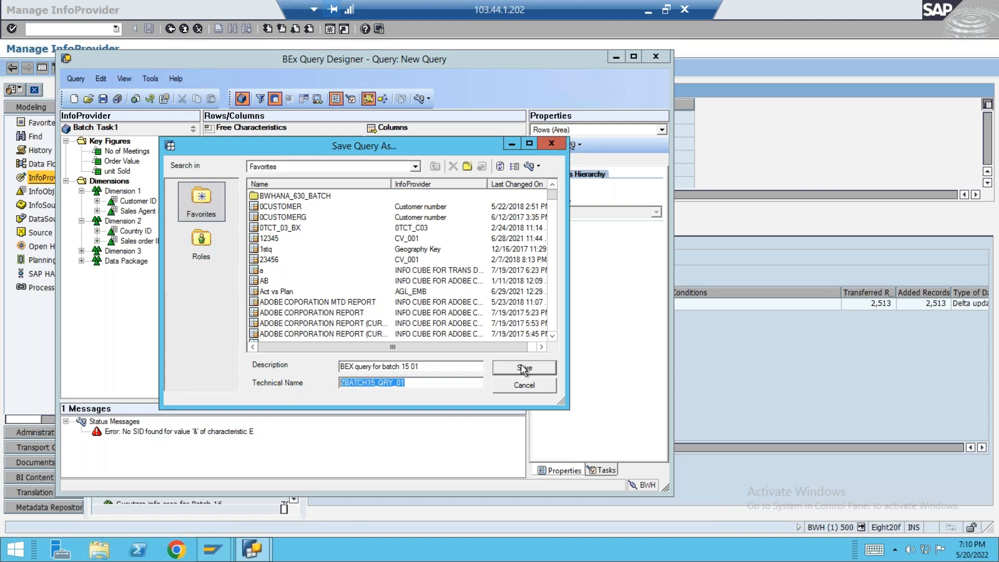
{"action": "left_click_drag", "start_coordinate": [414, 379], "coordinate": [302, 387]}
{"action": "key", "text": "ctrl+c"}
{"action": "left_click", "coordinate": [520, 369]}
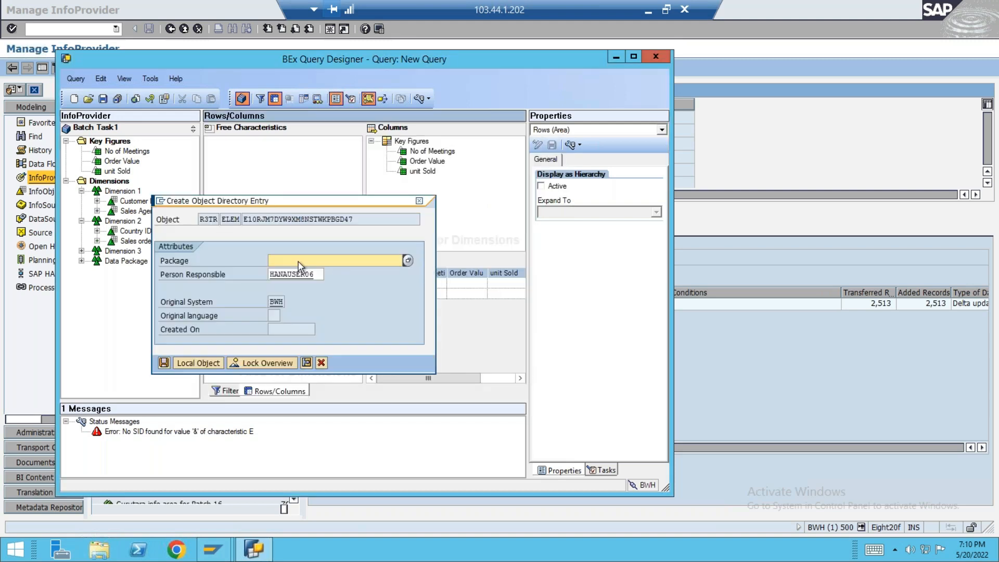
Assign the query to package ZBW, accept workbench request BWHK900015 to finish saving it, and execute the query
{"action": "left_click", "coordinate": [299, 263]}
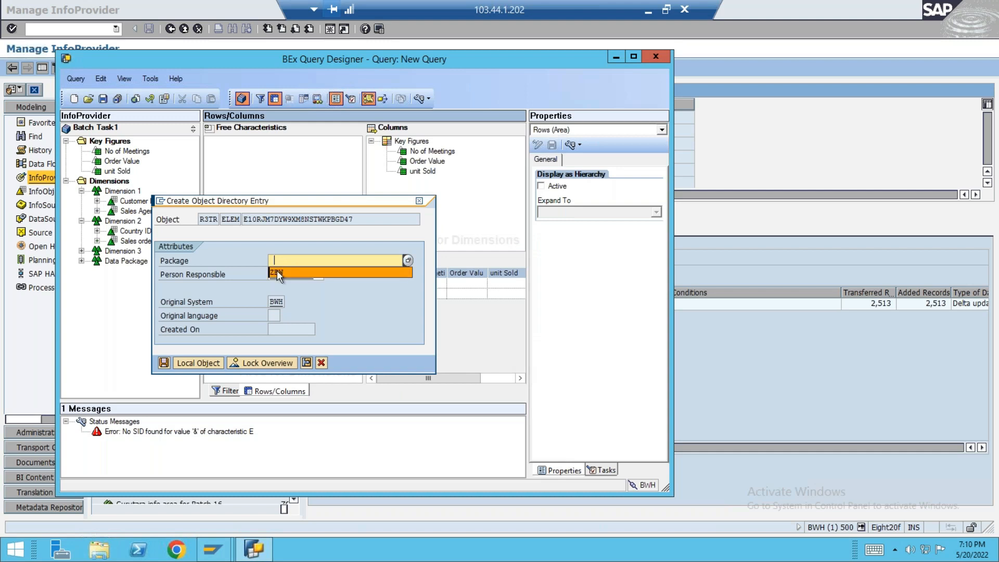
{"action": "type", "text": "ZBW"}
{"action": "left_click", "coordinate": [166, 366]}
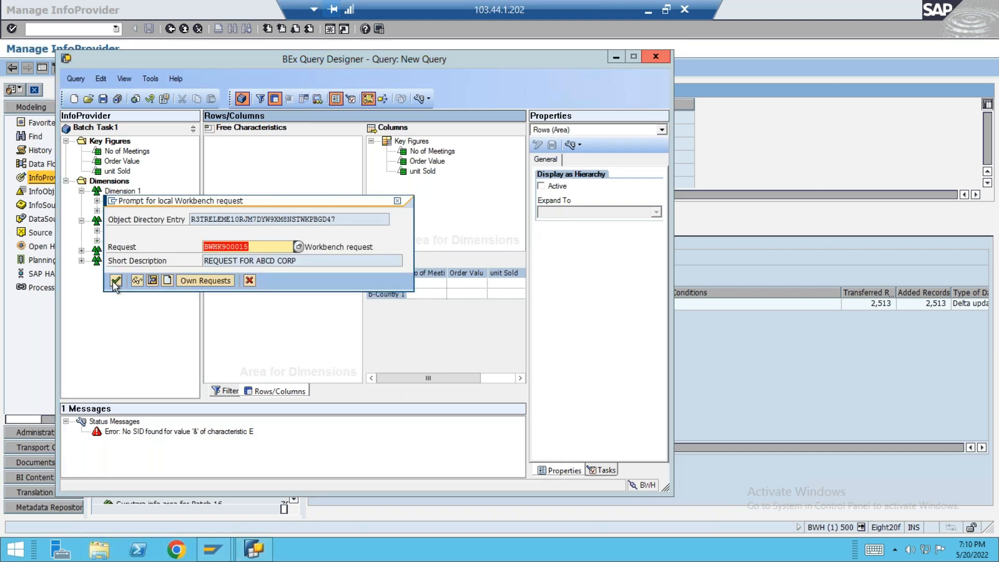
{"action": "left_click", "coordinate": [115, 282]}
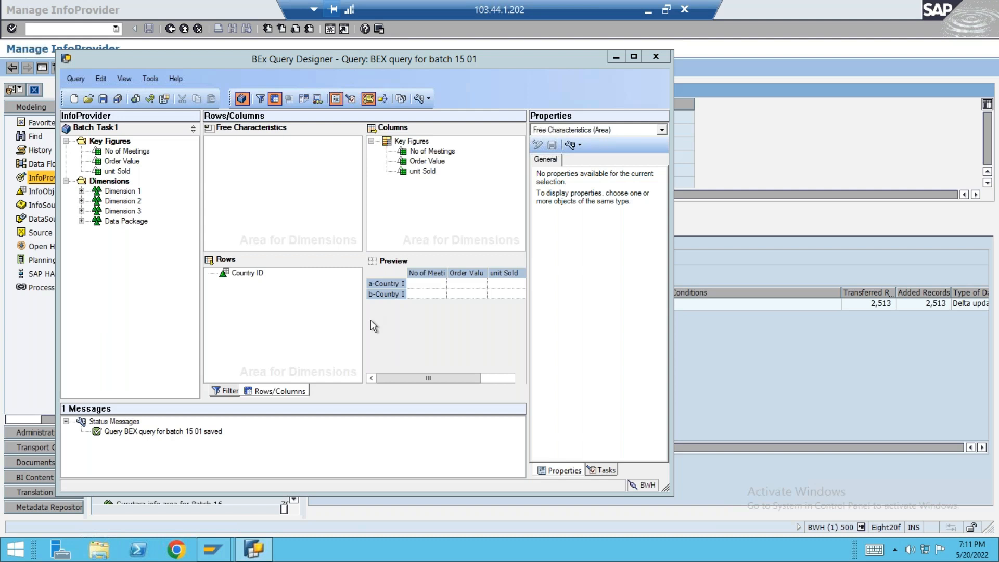
{"action": "left_click", "coordinate": [136, 99]}
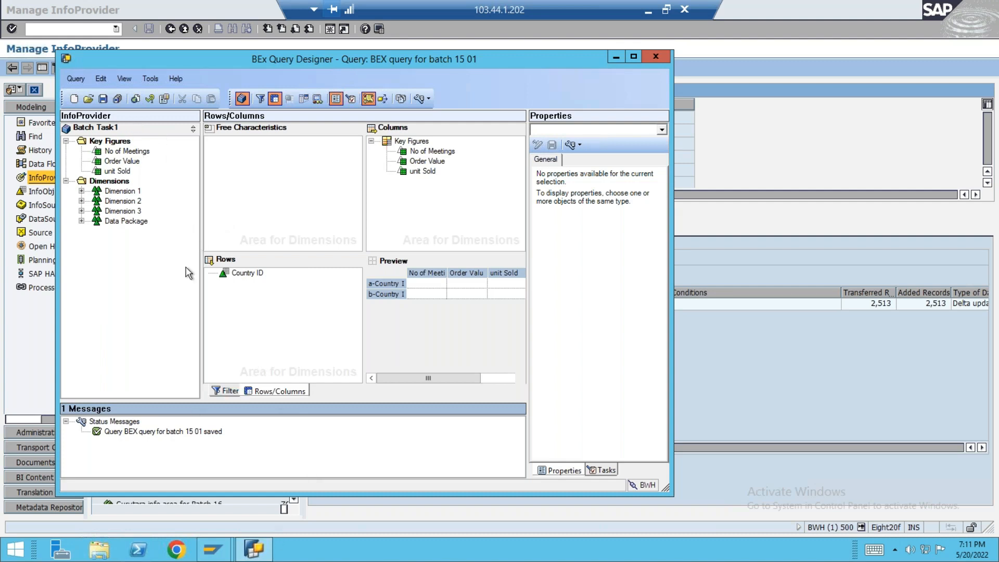
Switch to the SAP GUI window, exit to SAP Easy Access, and open transaction RSRT
{"action": "mouse_move", "coordinate": [213, 549]}
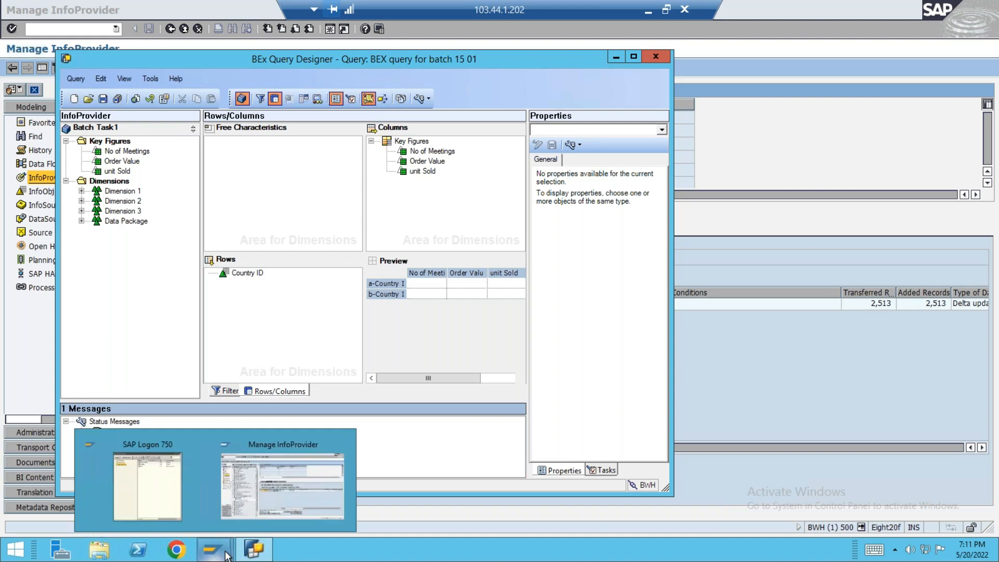
{"action": "left_click", "coordinate": [278, 490]}
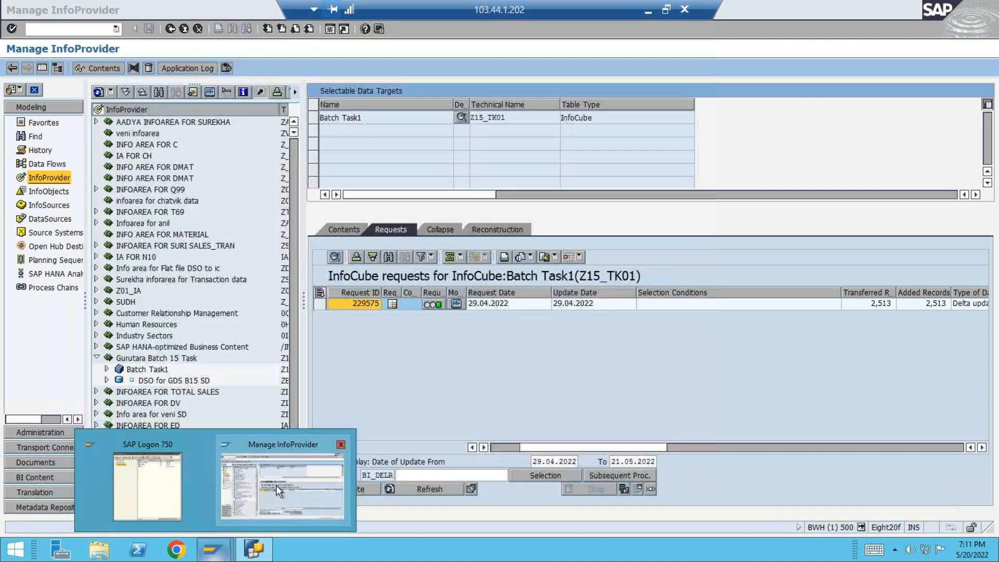
{"action": "left_click", "coordinate": [184, 29]}
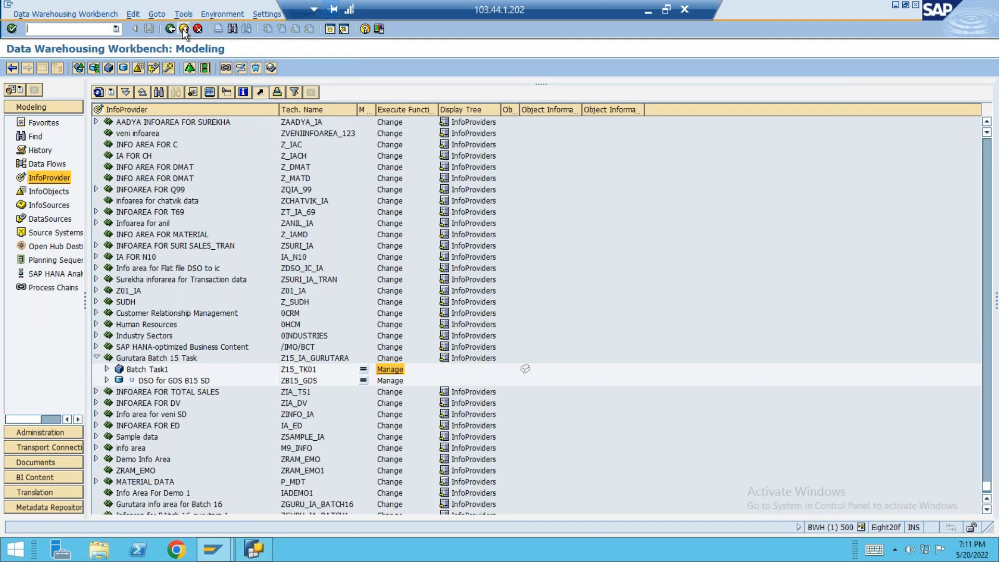
{"action": "left_click", "coordinate": [184, 30]}
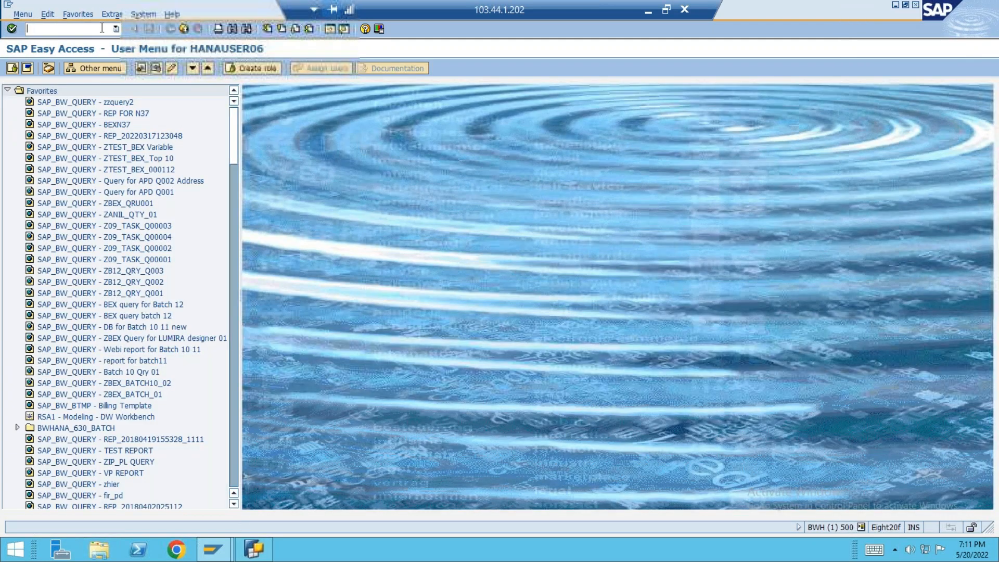
{"action": "type", "text": "rsrt"}
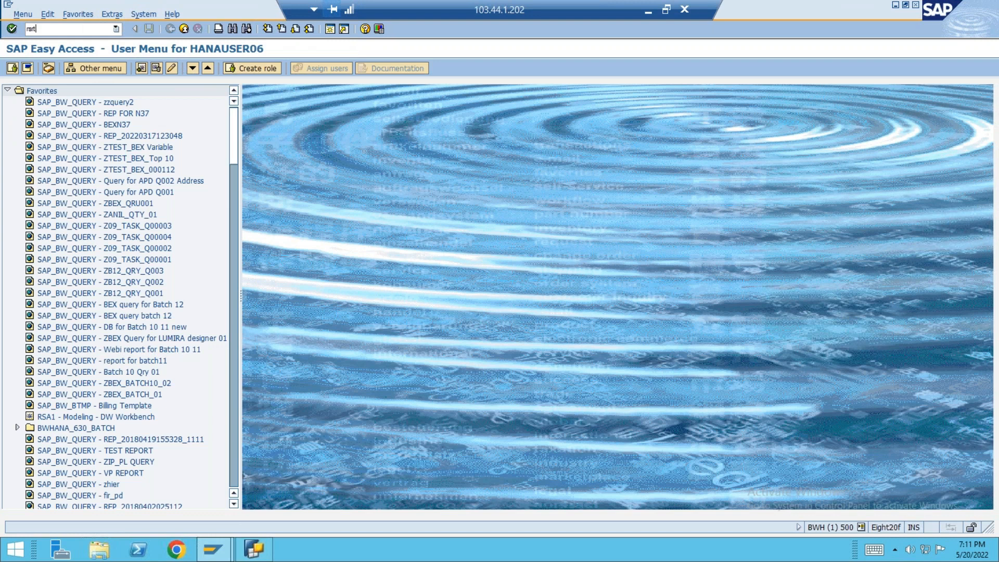
{"action": "key", "text": "Return"}
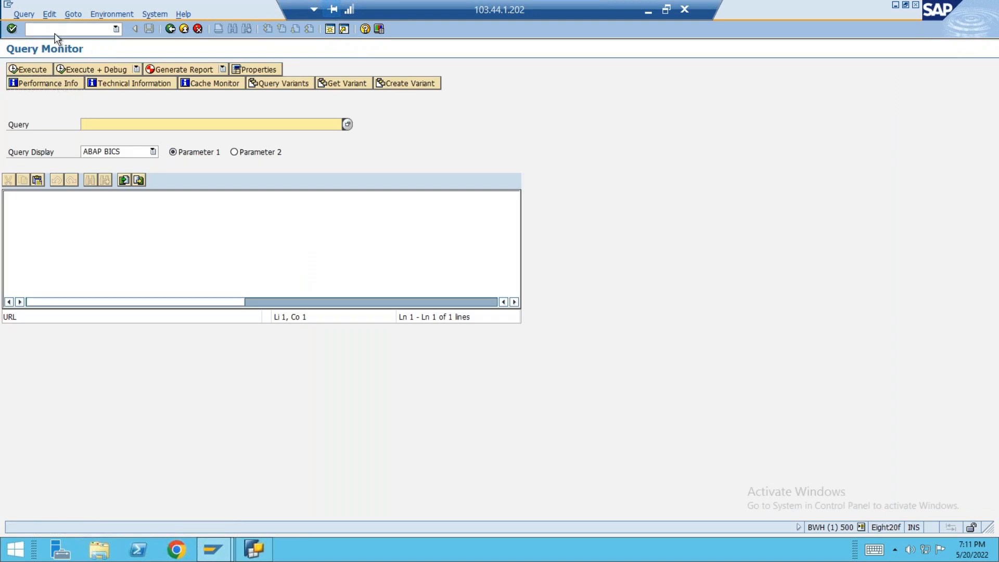
Enter Z15_TK01/ZBATCH15_QRY_01 as the query in the Query Monitor and execute it with the ABAP BICS display
{"action": "key", "text": "ctrl+v"}
{"action": "key", "text": "Return"}
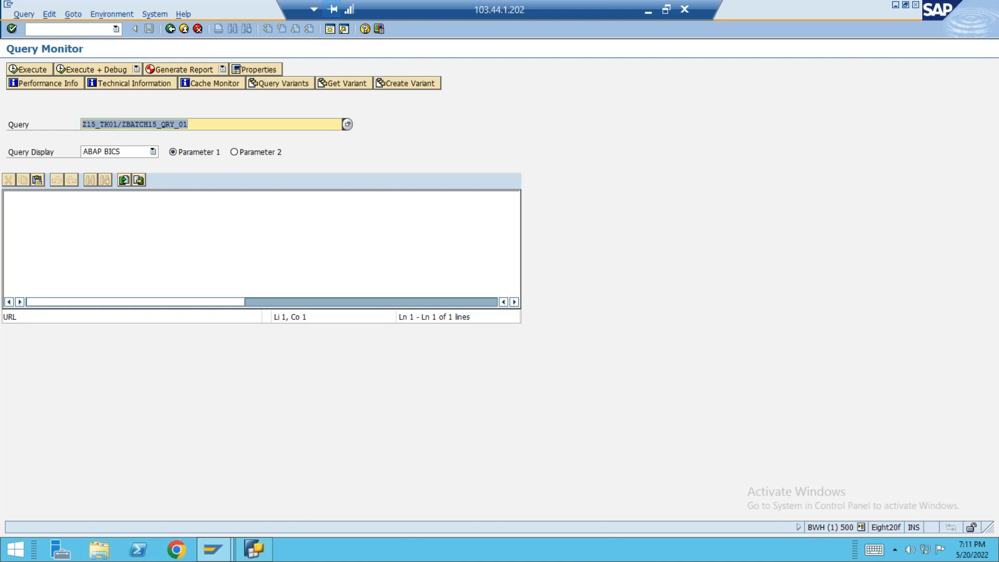
{"action": "left_click", "coordinate": [34, 67]}
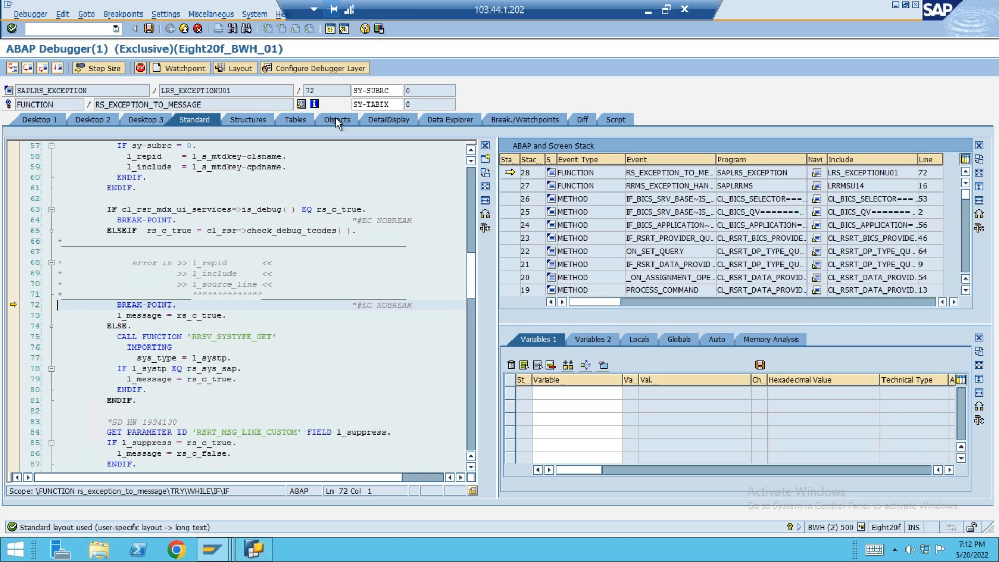
Execute the current breakpoint statement in the ABAP Debugger and continue the program back to the Query Monitor
{"action": "left_click", "coordinate": [32, 14]}
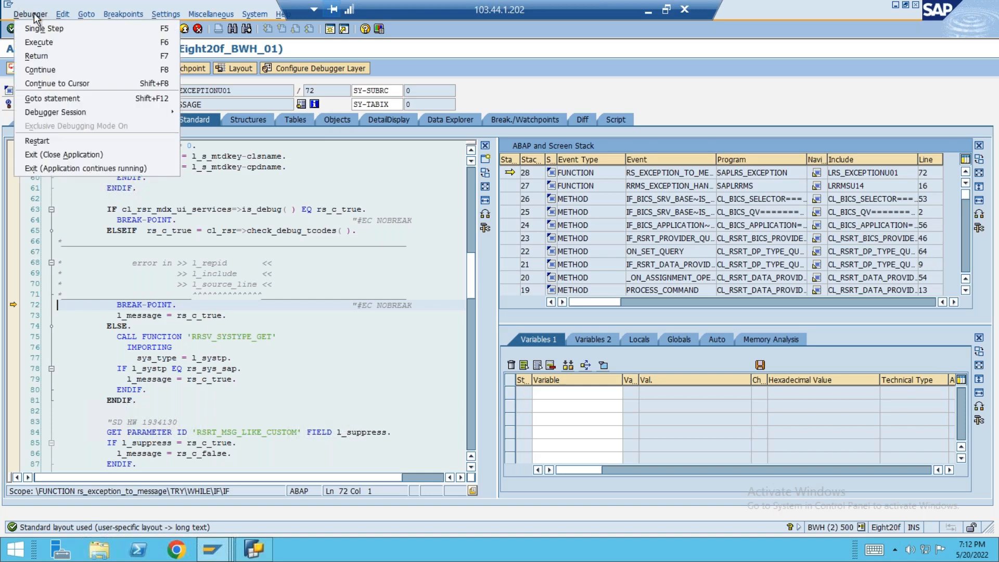
{"action": "left_click", "coordinate": [40, 41]}
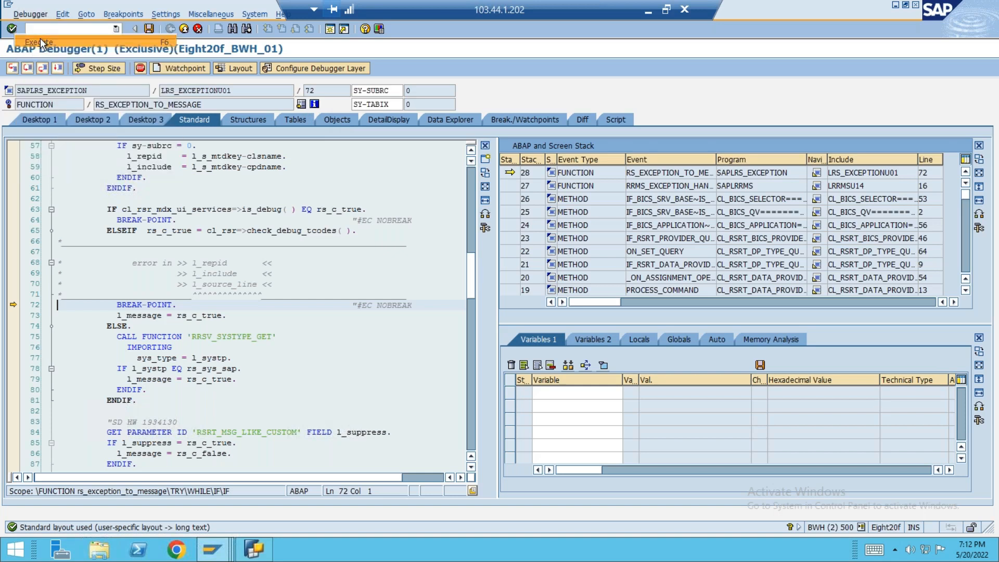
{"action": "left_click", "coordinate": [27, 14]}
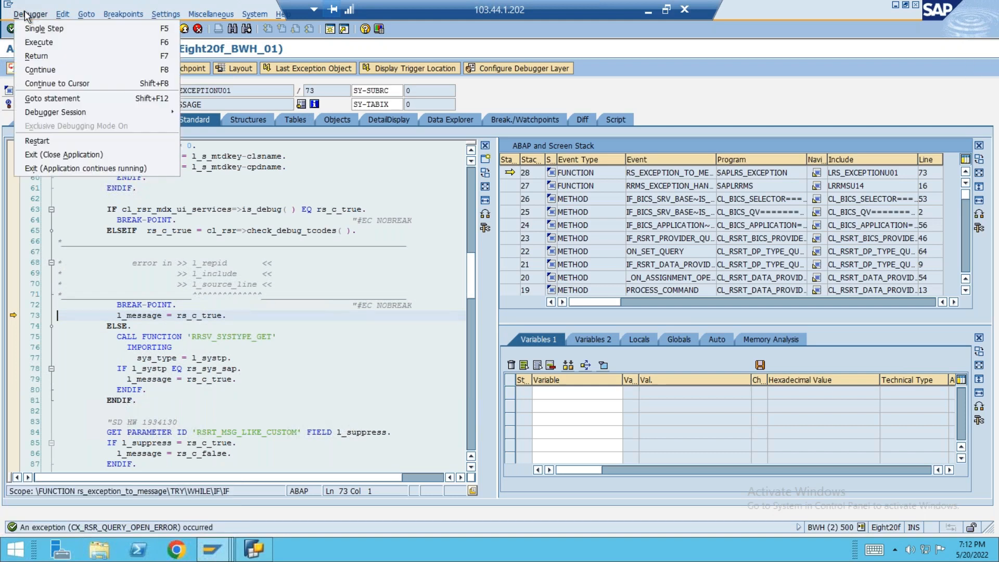
{"action": "left_click", "coordinate": [41, 70]}
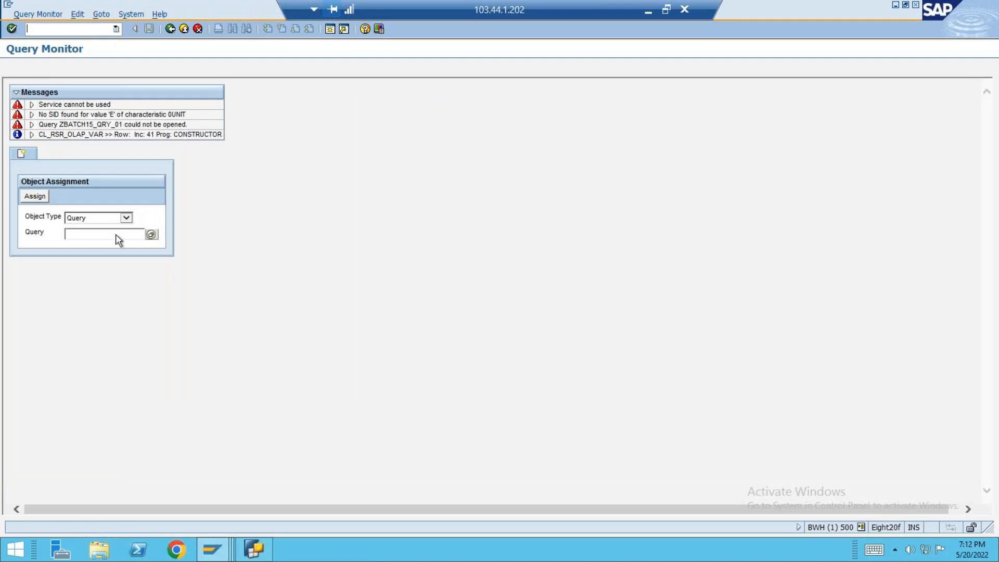
Try to assign a query in the Query Monitor, and check the debugger window before returning to the monitor
{"action": "left_click", "coordinate": [36, 197]}
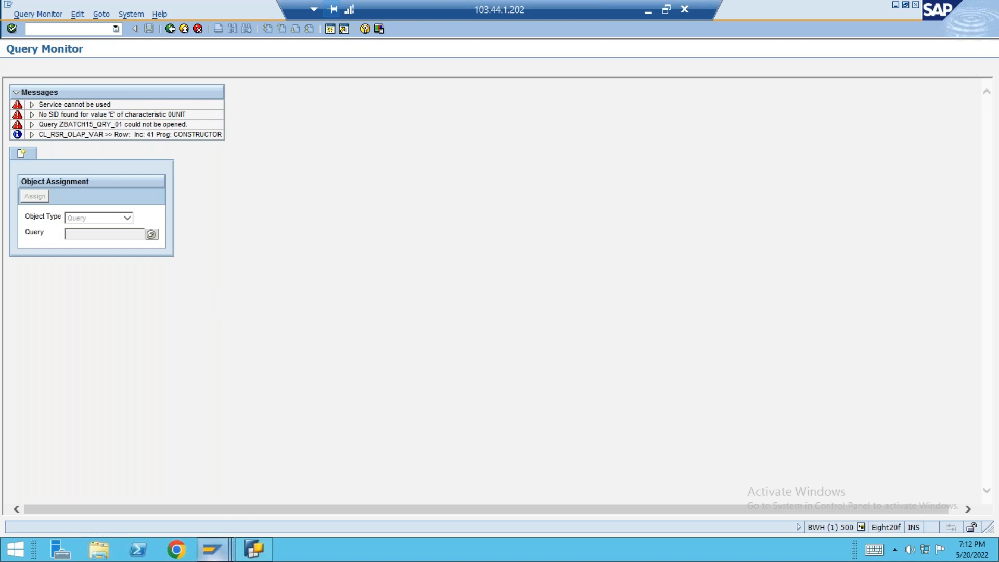
{"action": "mouse_move", "coordinate": [212, 549]}
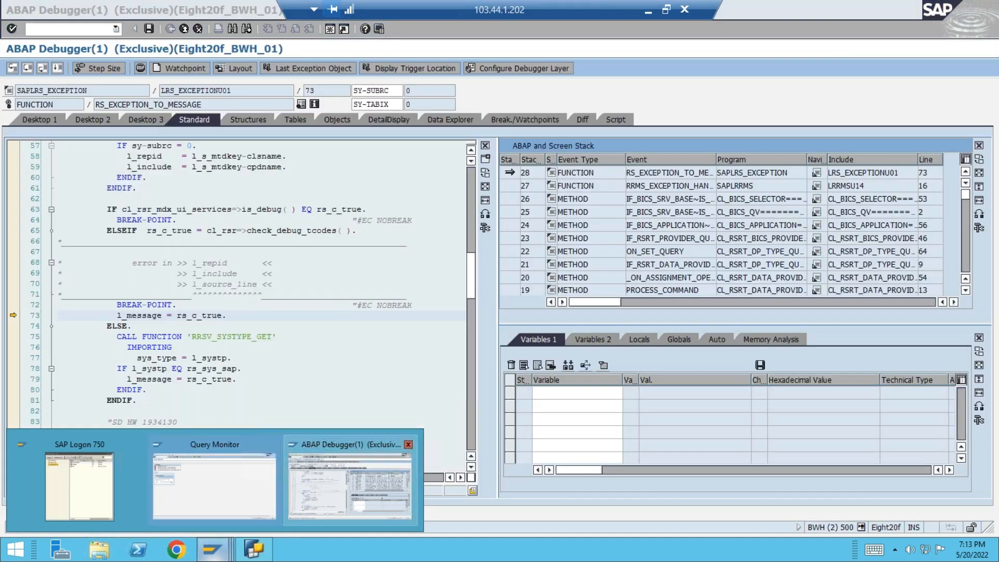
{"action": "left_click", "coordinate": [349, 484]}
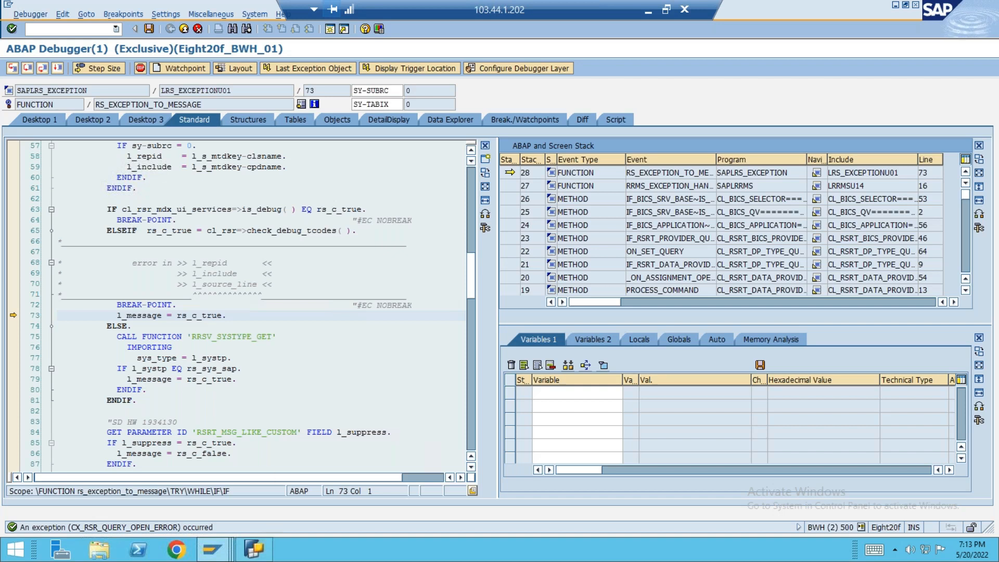
{"action": "mouse_move", "coordinate": [229, 555]}
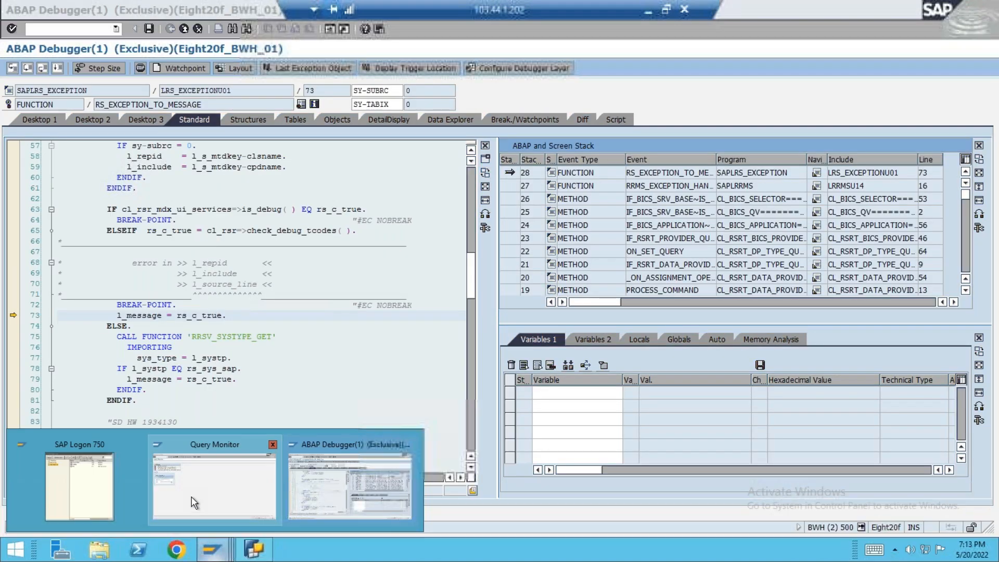
{"action": "left_click", "coordinate": [194, 502]}
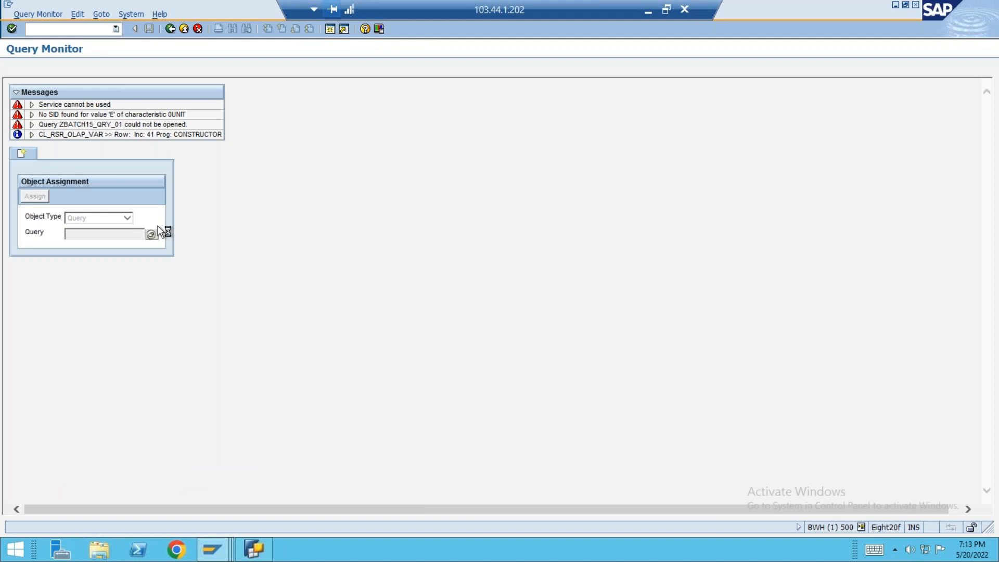
Open a new GUI window with the Data Warehousing Workbench InfoProvider tree and collapse the Gurutara Batch 15 Task InfoArea
{"action": "left_click", "coordinate": [7, 5]}
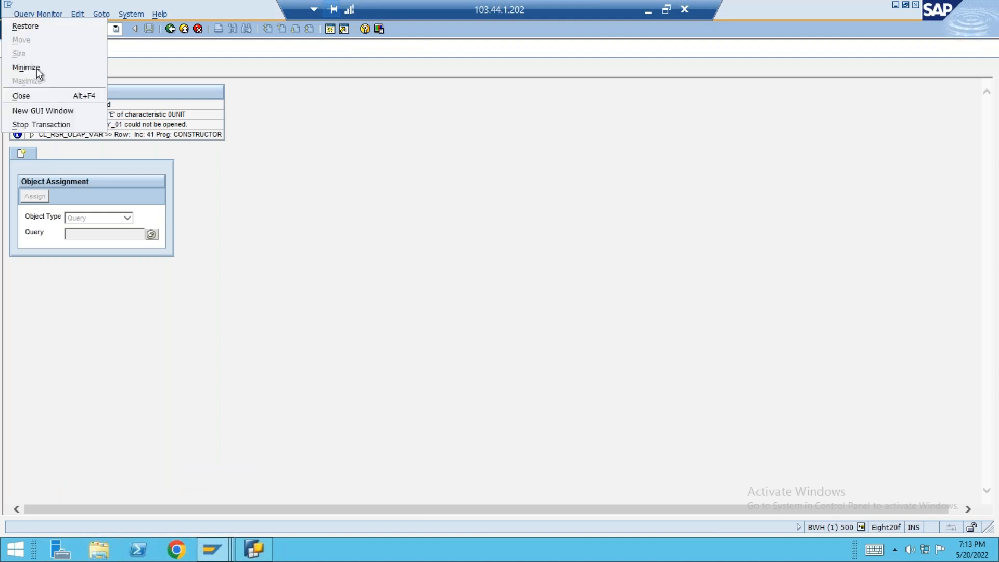
{"action": "left_click", "coordinate": [61, 109]}
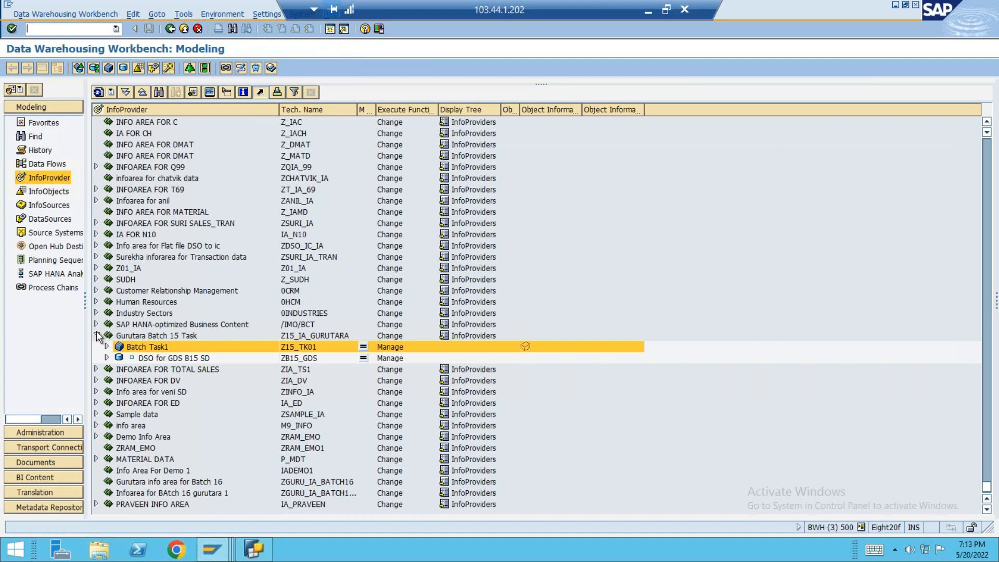
{"action": "left_click", "coordinate": [95, 332]}
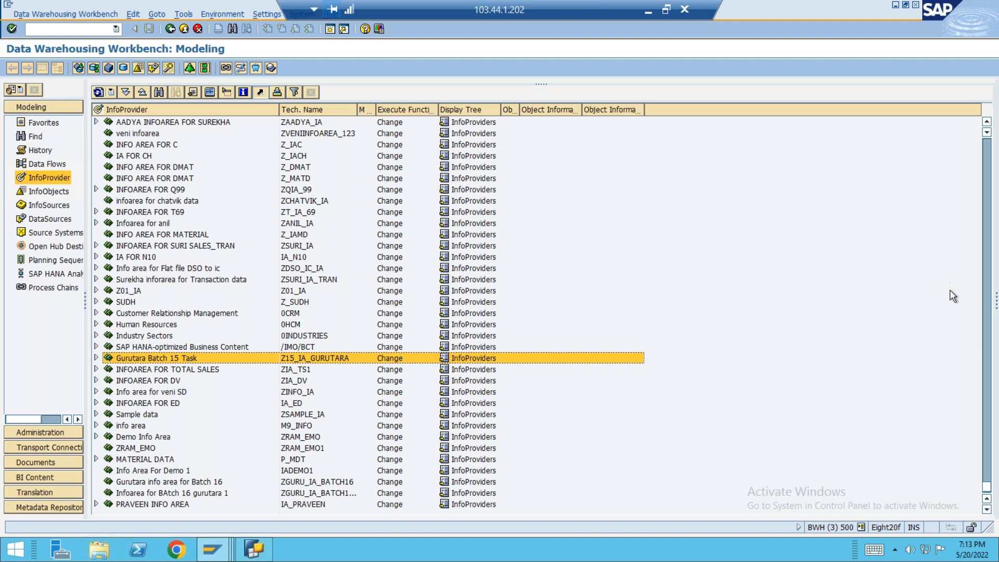
Examine the load requests and record counts of Infocube for B15 under info area for Gurutara Batch15, and return to the InfoProvider tree
{"action": "left_click", "coordinate": [988, 385]}
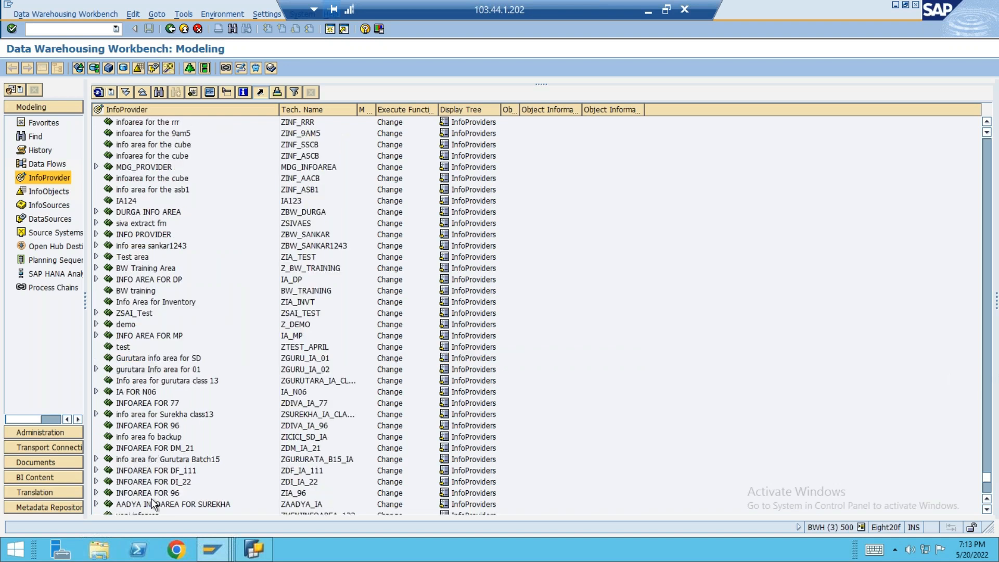
{"action": "left_click", "coordinate": [97, 460]}
{"action": "left_click", "coordinate": [398, 472]}
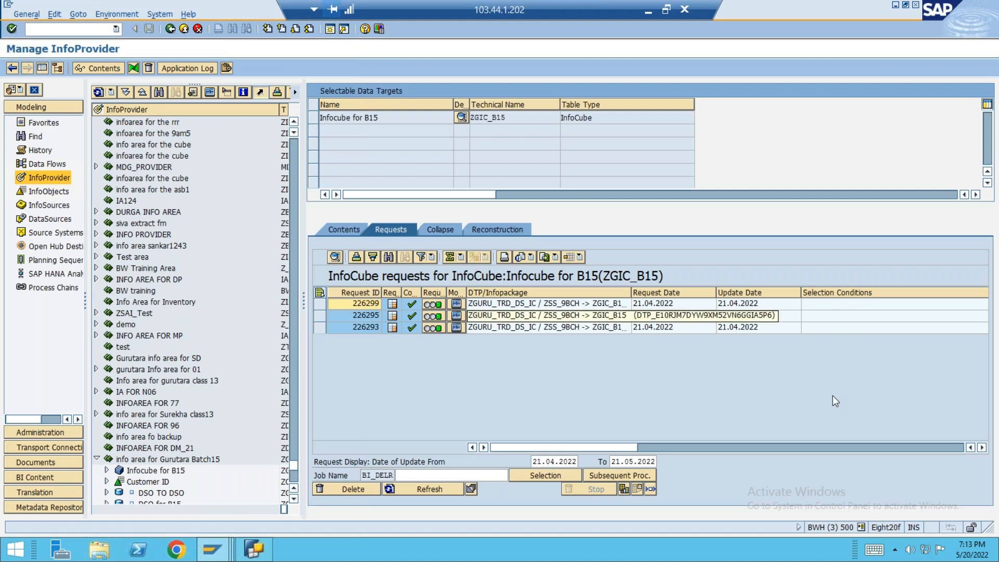
{"action": "left_click", "coordinate": [892, 447]}
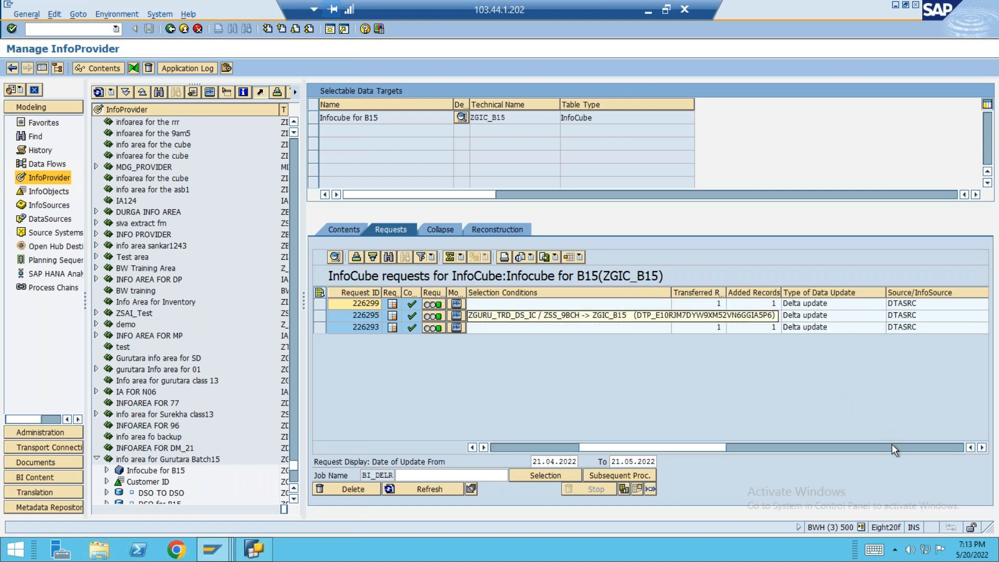
{"action": "left_click", "coordinate": [170, 29]}
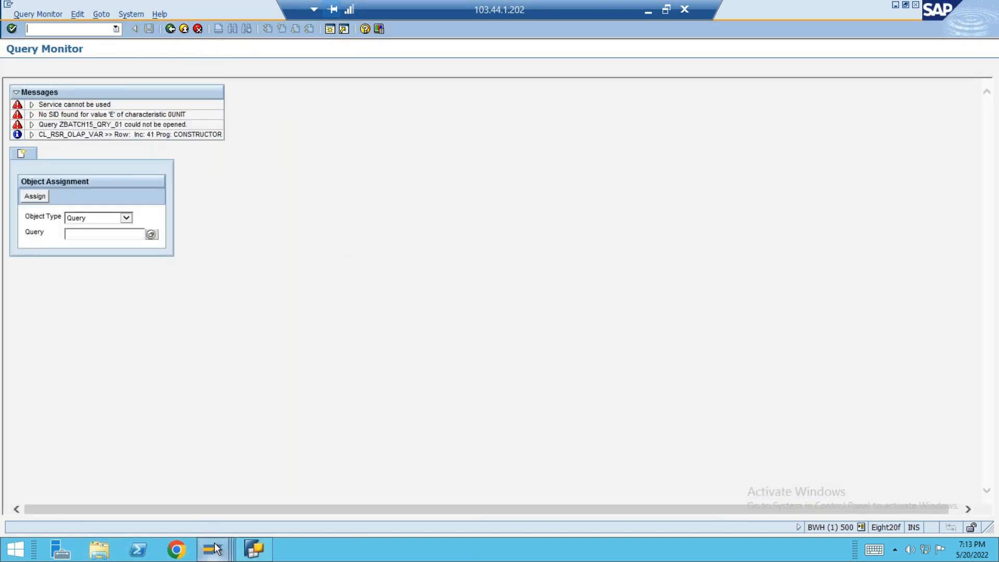
{"action": "mouse_move", "coordinate": [216, 549]}
{"action": "left_click", "coordinate": [496, 494]}
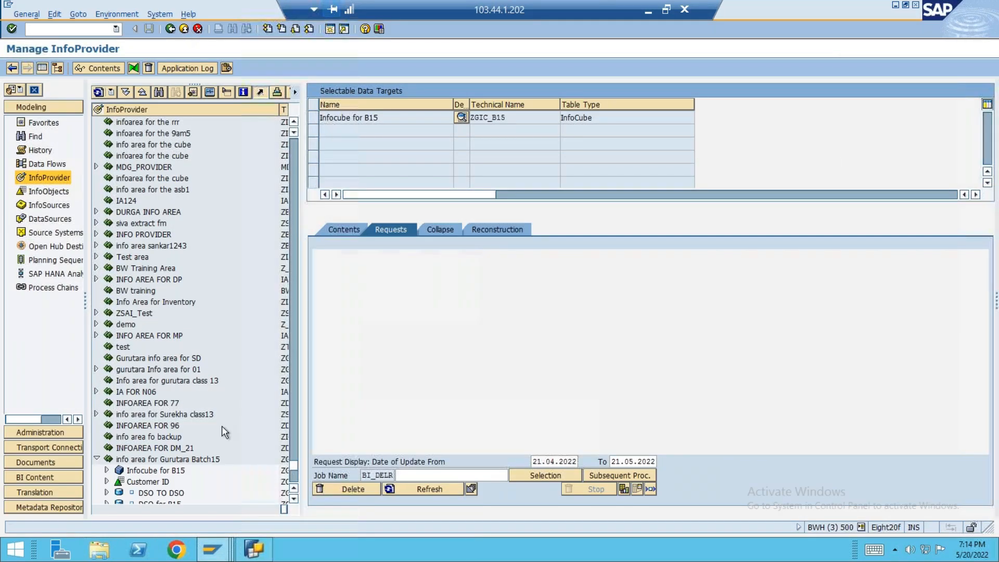
{"action": "key", "text": "F3"}
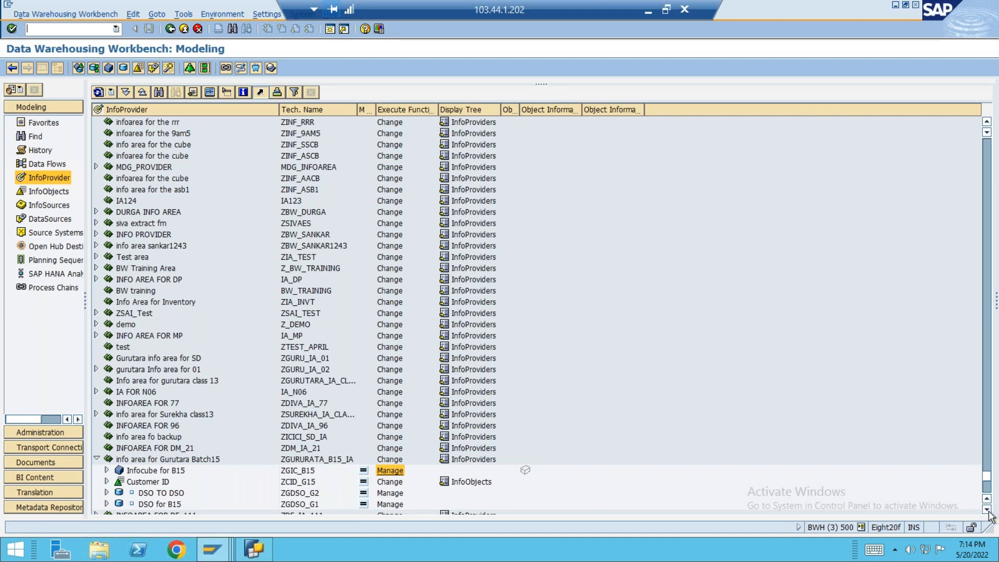
Expand Info area for Batch 14 and open the request management of Infocube for Batch14 01
{"action": "scroll", "coordinate": [989, 516], "scroll_direction": "down", "scroll_amount": 3}
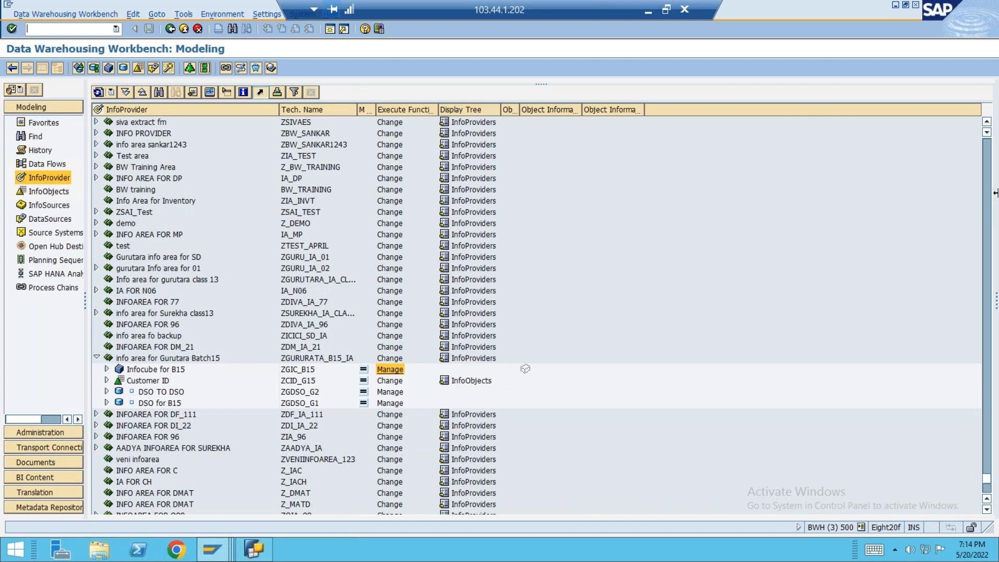
{"action": "left_click", "coordinate": [986, 230]}
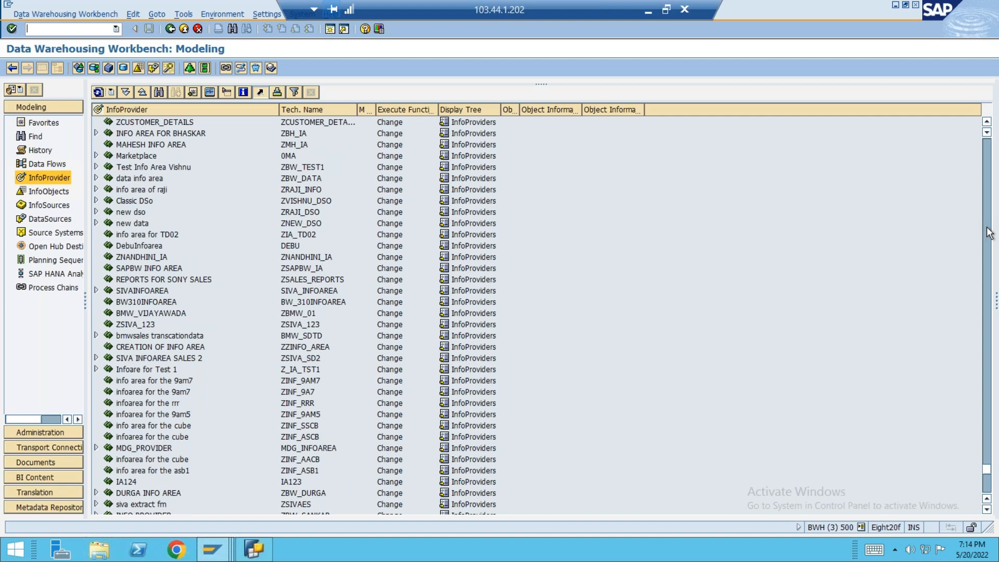
{"action": "left_click", "coordinate": [987, 230]}
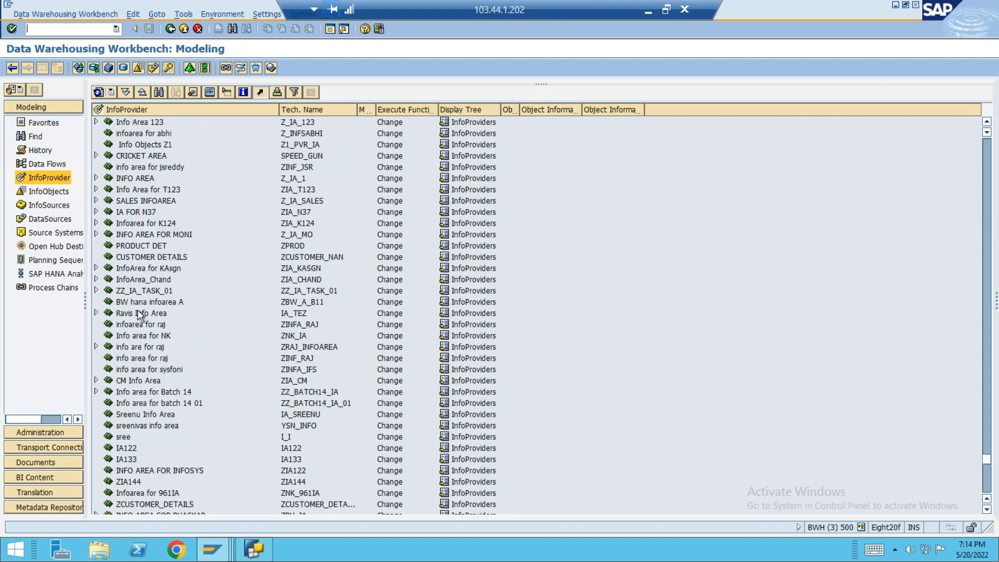
{"action": "left_click", "coordinate": [96, 391]}
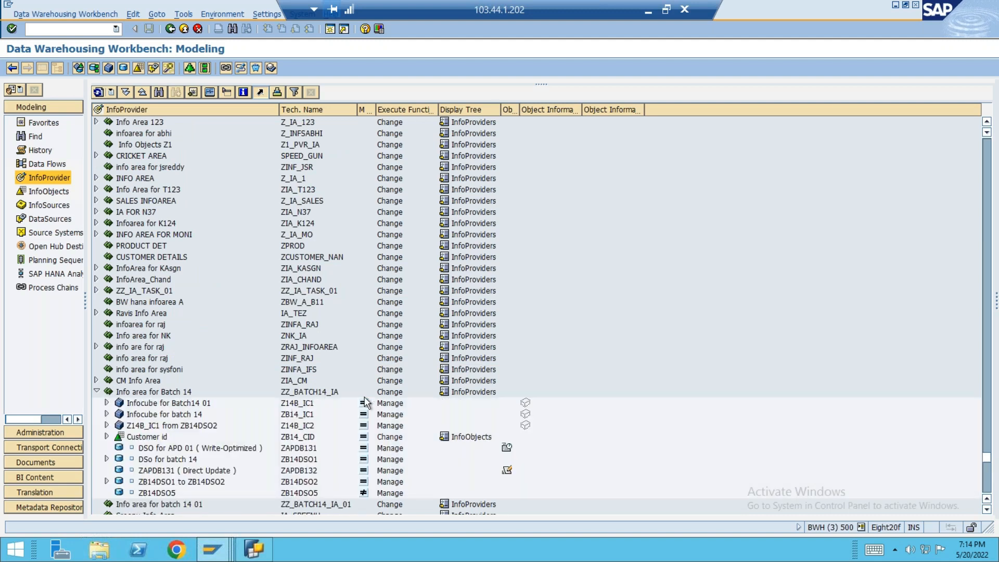
{"action": "left_click", "coordinate": [394, 404]}
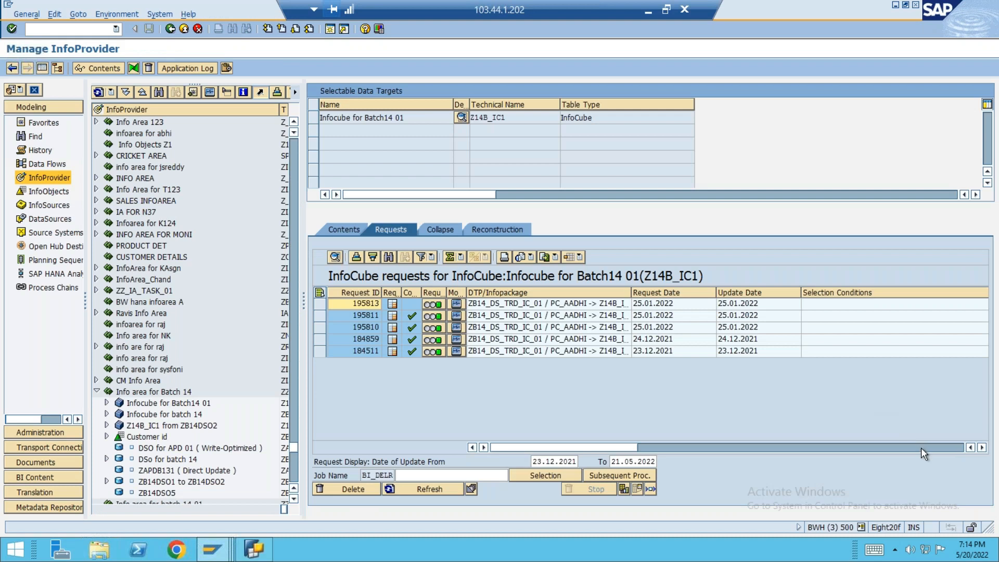
Examine the transferred and added record counts of the load requests for Infocube for Batch14 01 and Infocube for batch 14
{"action": "left_click", "coordinate": [921, 448]}
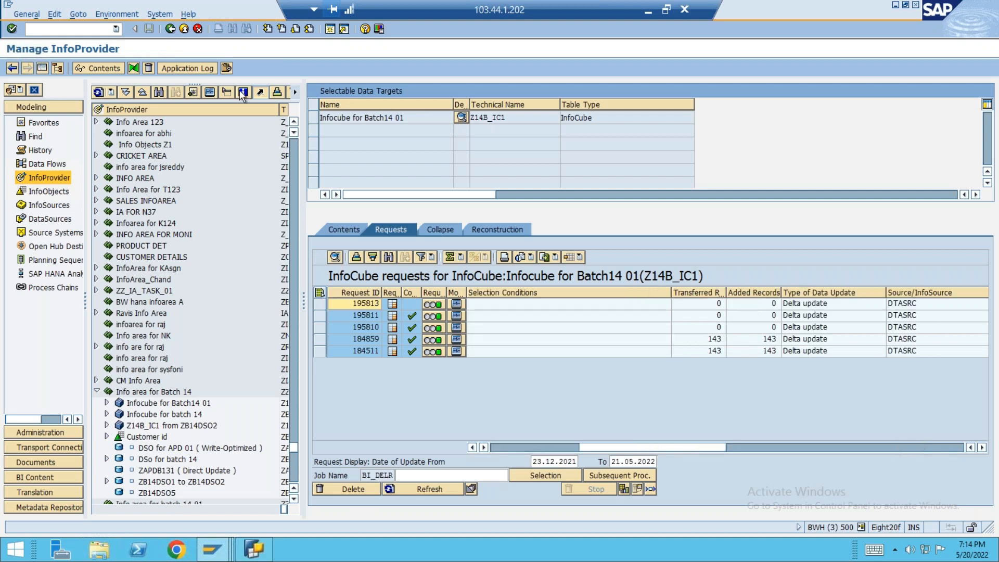
{"action": "left_click", "coordinate": [170, 29]}
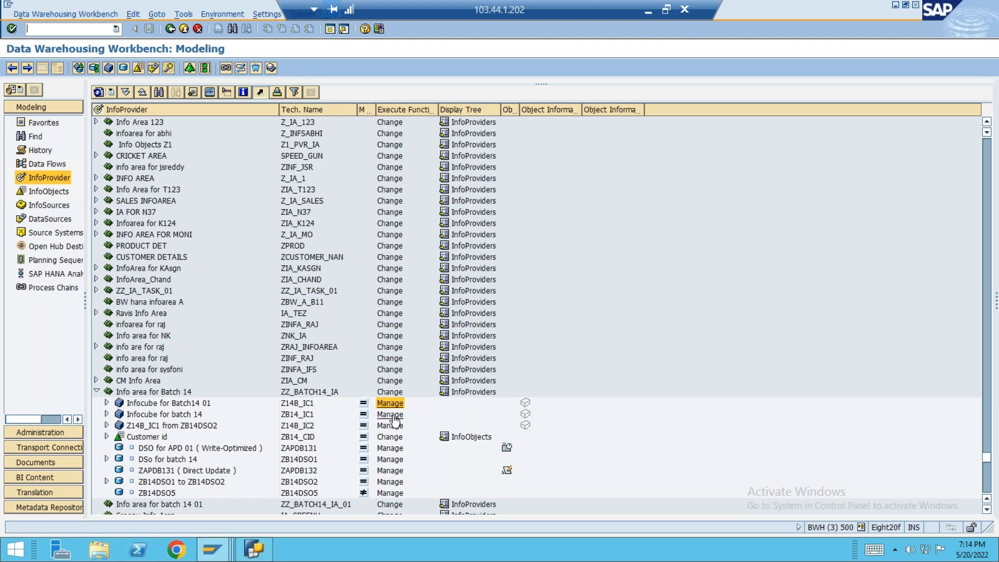
{"action": "left_click", "coordinate": [394, 416]}
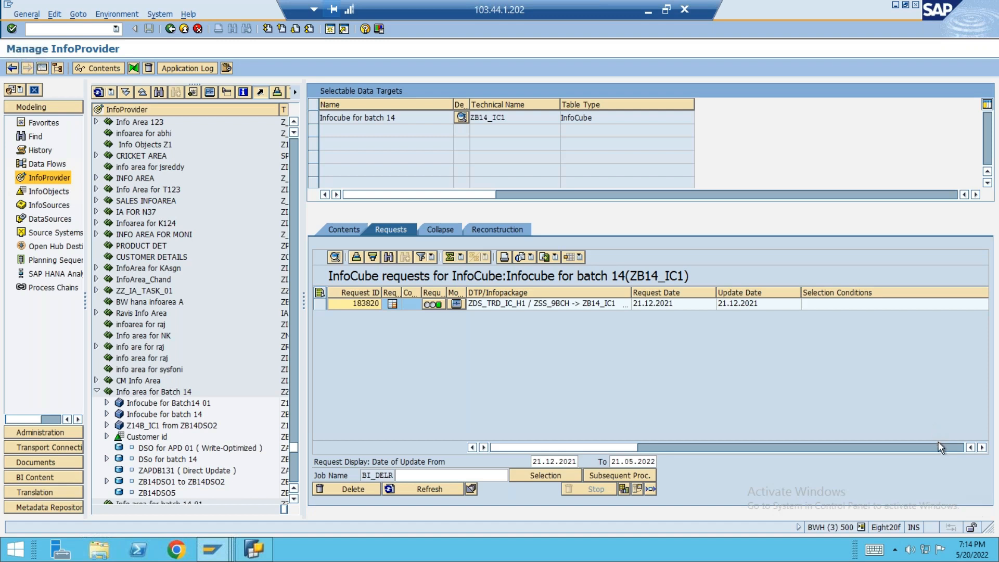
{"action": "left_click", "coordinate": [943, 448]}
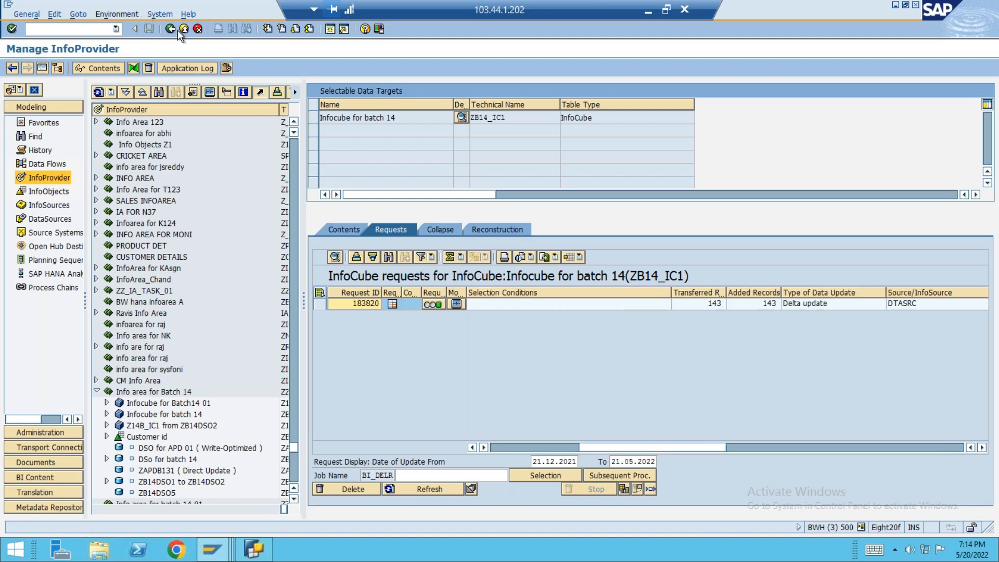
Copy technical name ZB14_IC1 and start a new query on that InfoProvider in BEx Query Designer, including technical names in the search
{"action": "left_click", "coordinate": [498, 116]}
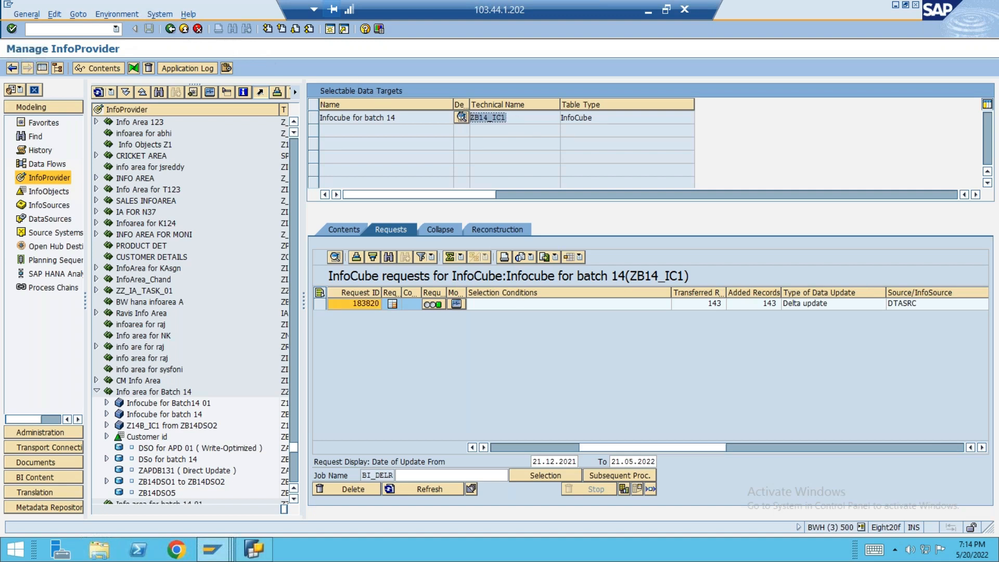
{"action": "left_click", "coordinate": [256, 556]}
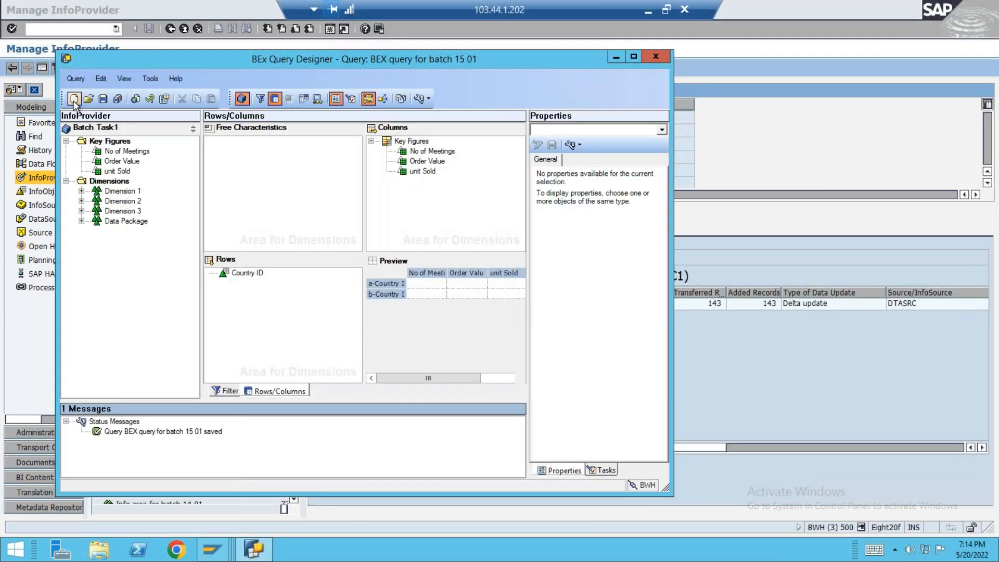
{"action": "left_click", "coordinate": [74, 98]}
{"action": "left_click", "coordinate": [202, 200]}
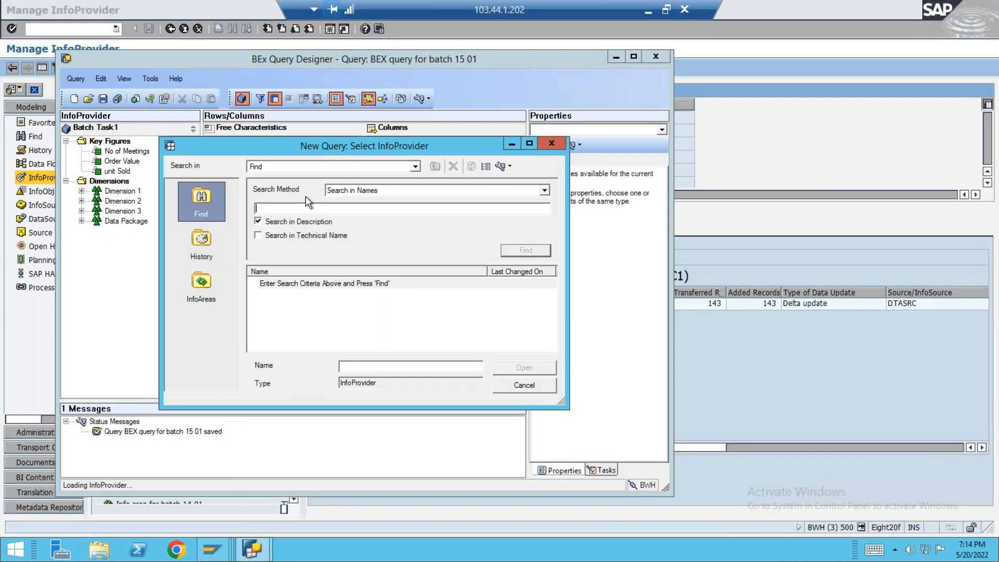
{"action": "type", "text": "ZB14_IC1"}
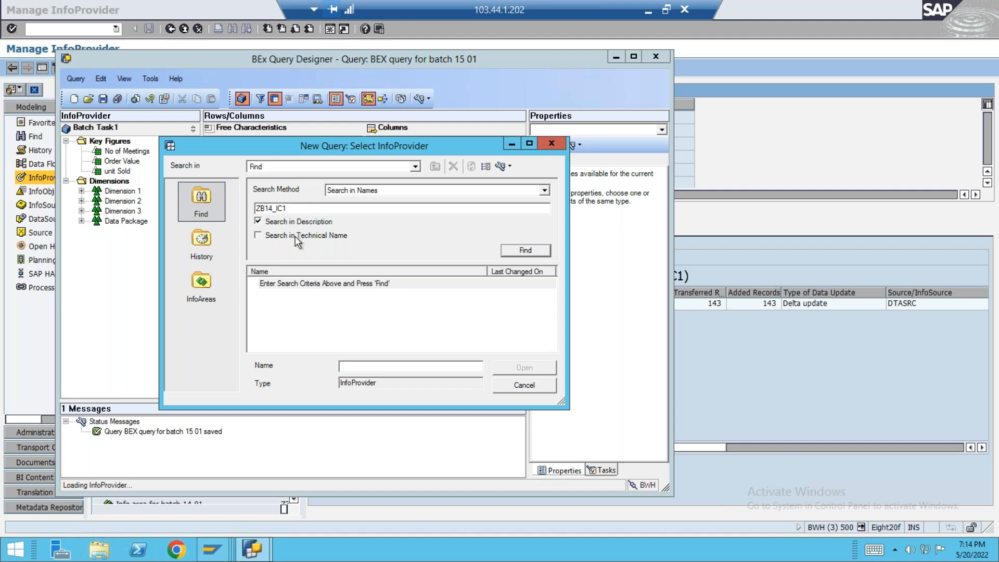
{"action": "key", "text": "Return"}
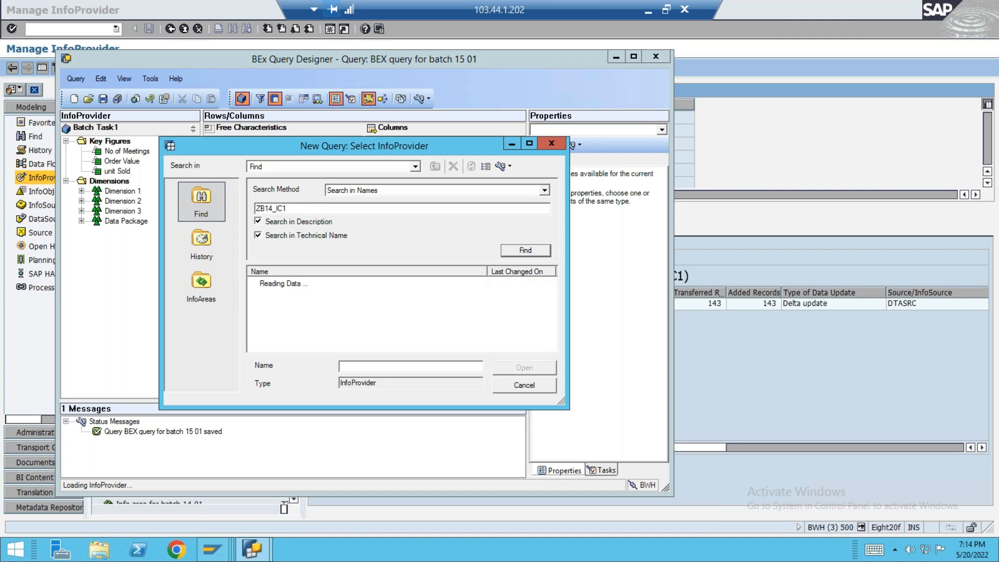
{"action": "double_click", "coordinate": [290, 283]}
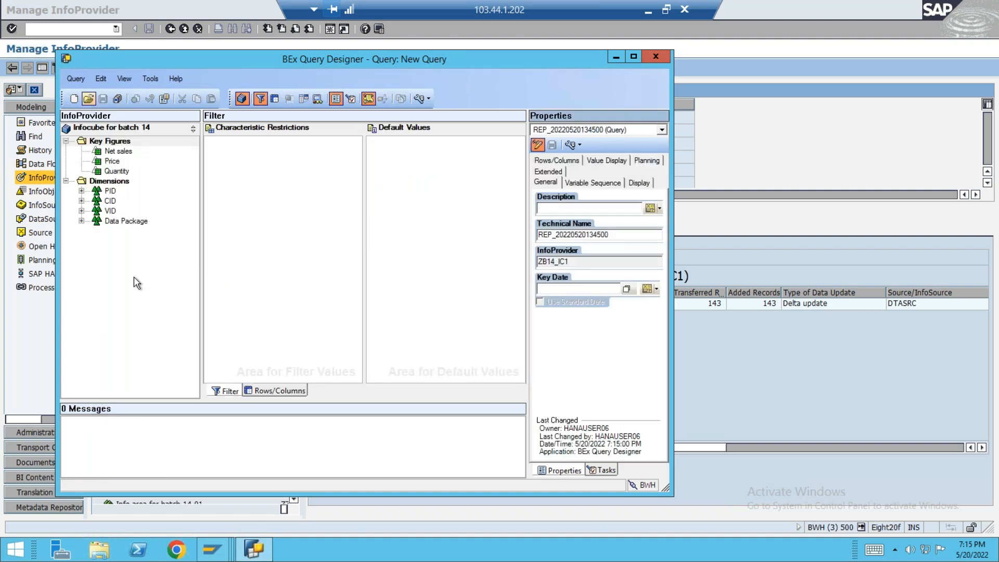
Place Customer id and Product id in the query's rows, and Net sales, Price and Quantity in its columns
{"action": "left_click", "coordinate": [279, 391]}
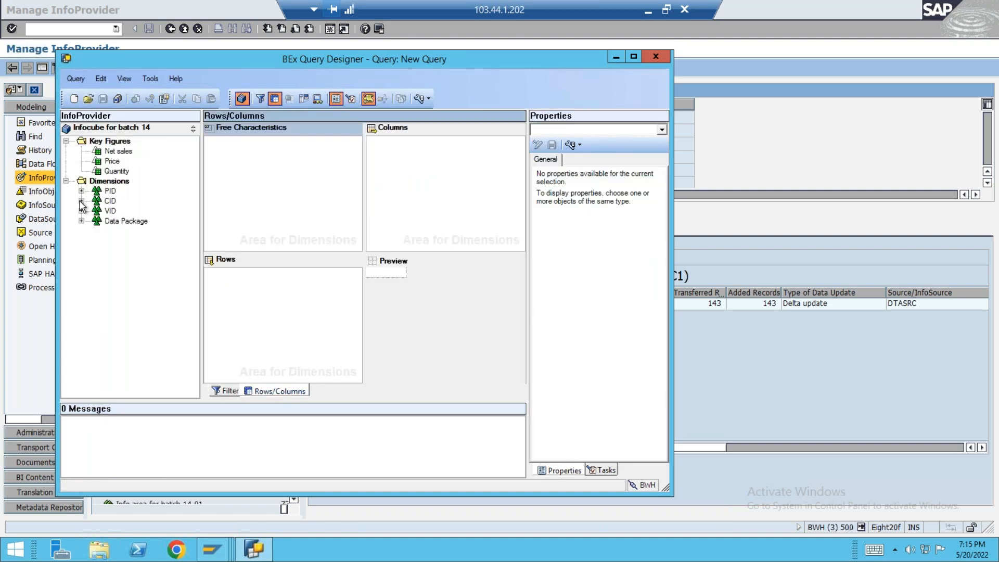
{"action": "left_click", "coordinate": [81, 201]}
{"action": "left_click_drag", "start_coordinate": [129, 211], "coordinate": [263, 312]}
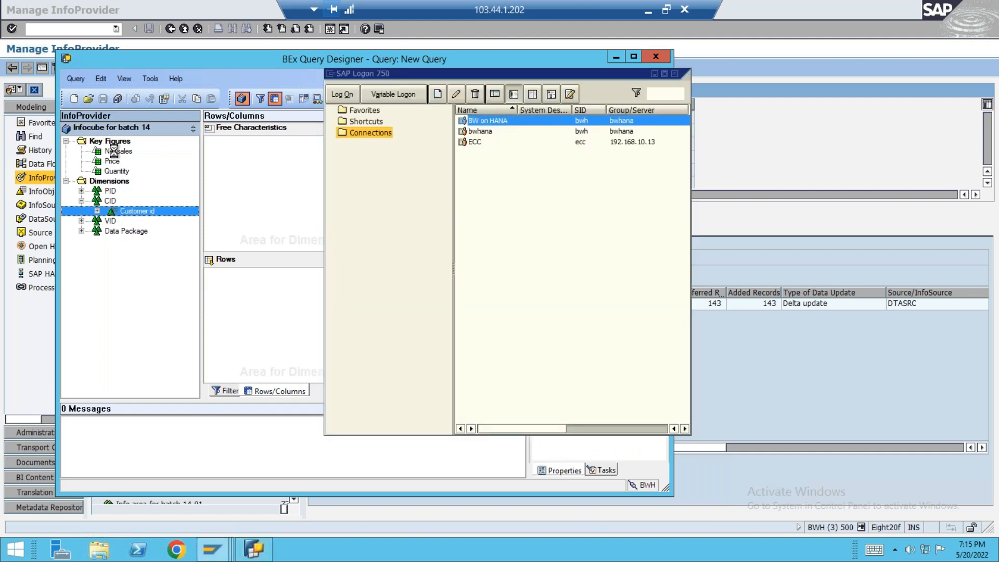
{"action": "left_click", "coordinate": [116, 151]}
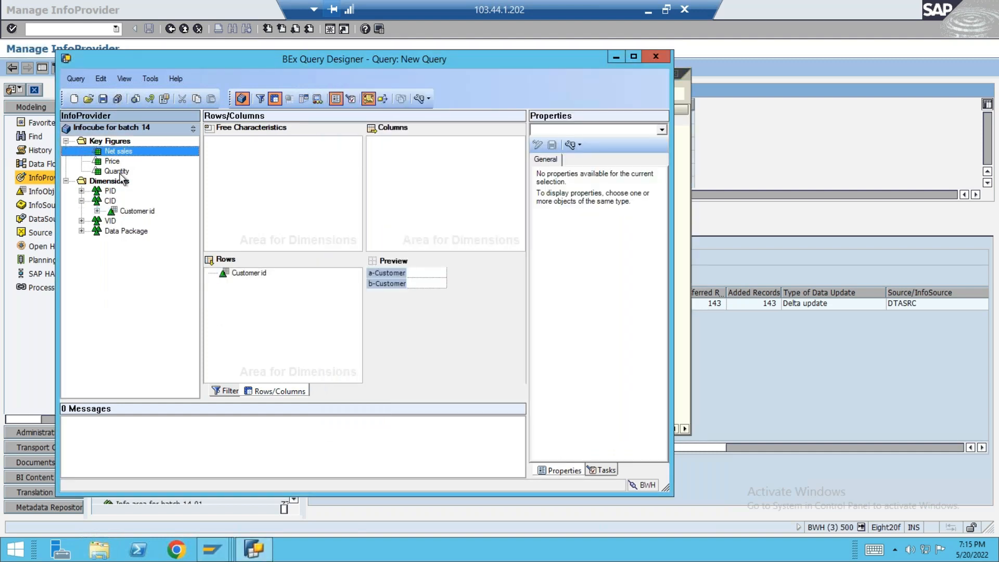
{"action": "left_click", "coordinate": [120, 173], "text": "shift"}
{"action": "left_click_drag", "start_coordinate": [115, 162], "coordinate": [395, 174]}
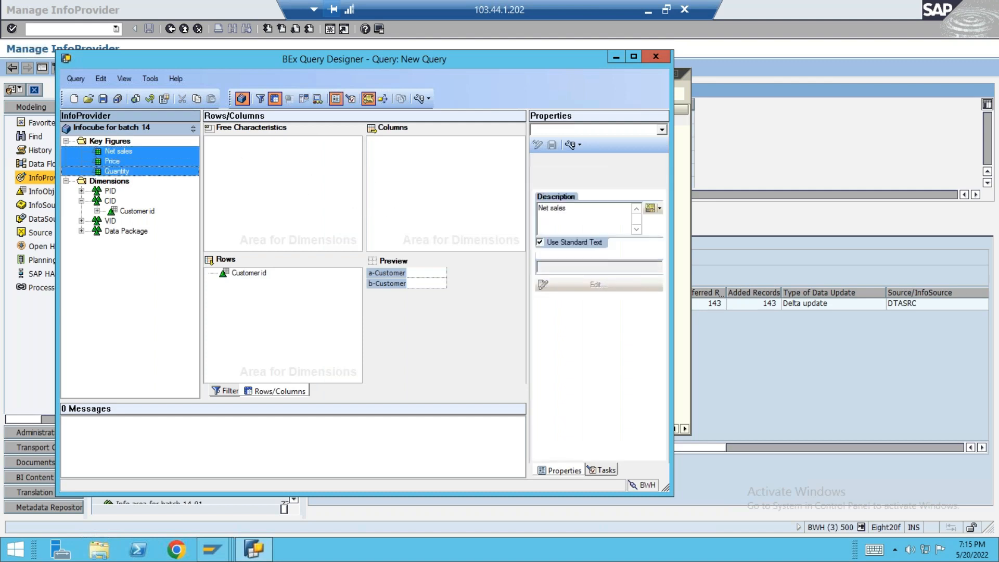
{"action": "double_click", "coordinate": [110, 191]}
{"action": "left_click_drag", "start_coordinate": [135, 202], "coordinate": [306, 320]}
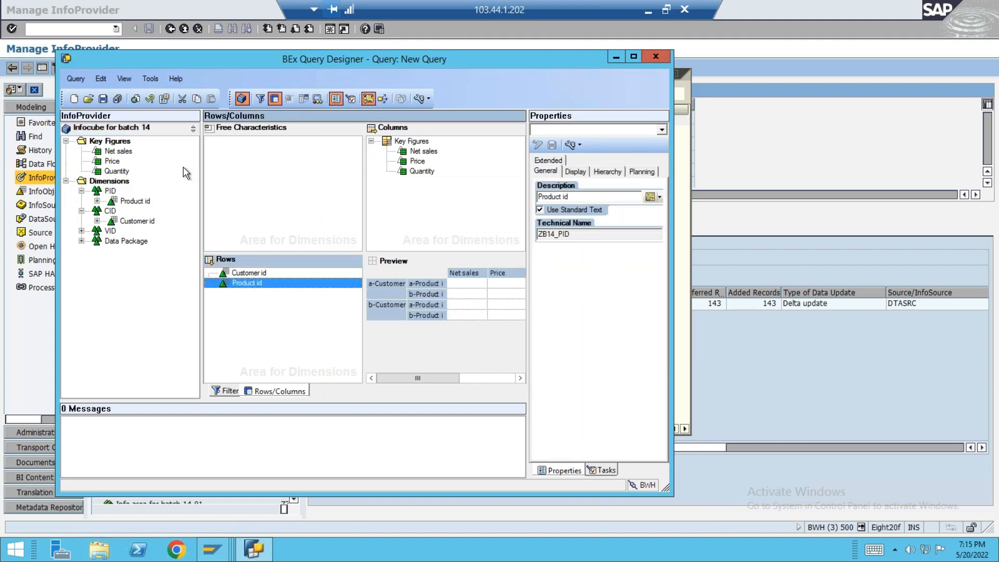
Start saving the new query and set its technical name to ZBATCH15_BEX_QRY02
{"action": "left_click", "coordinate": [102, 99]}
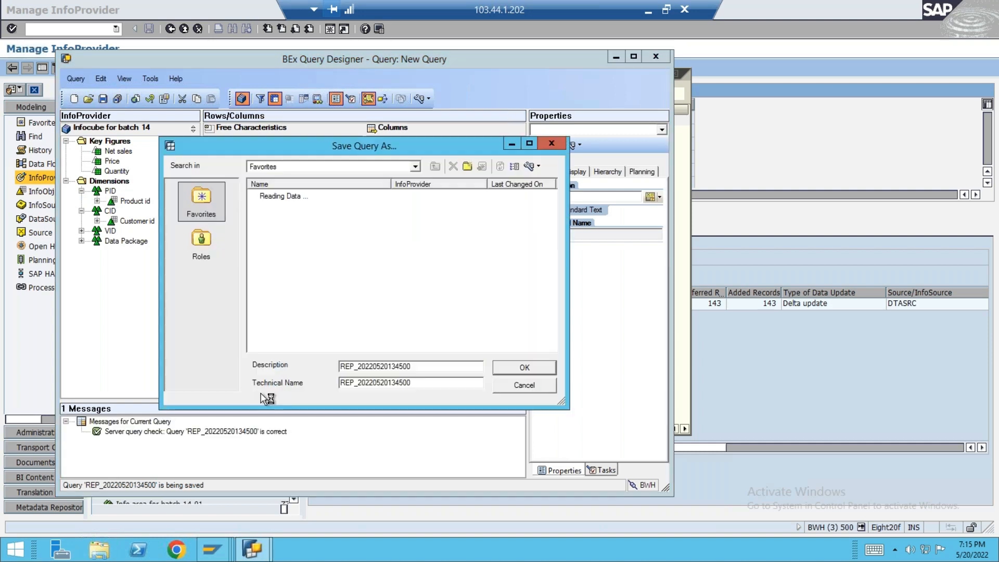
{"action": "left_click_drag", "start_coordinate": [414, 382], "coordinate": [229, 366]}
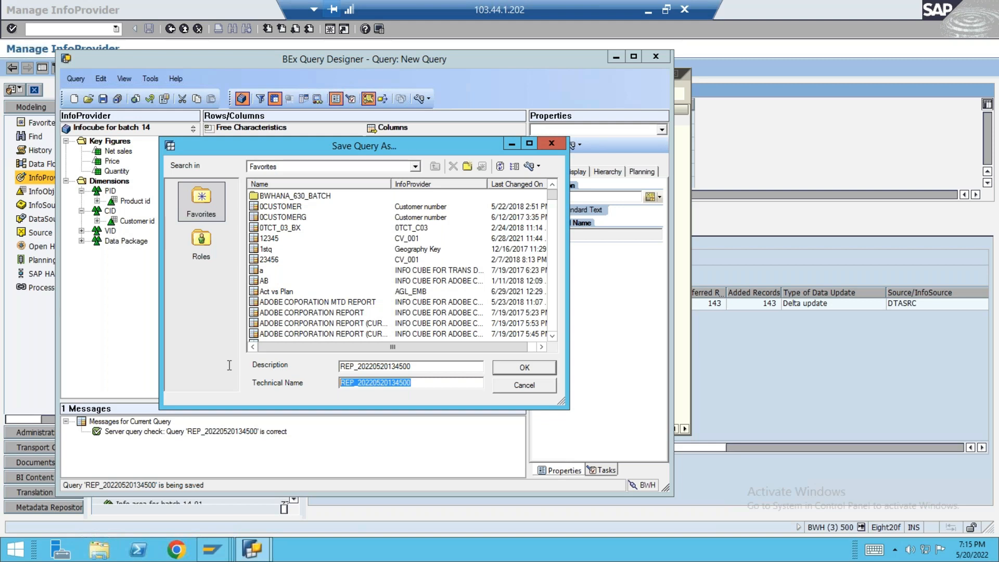
{"action": "type", "text": "Z"}
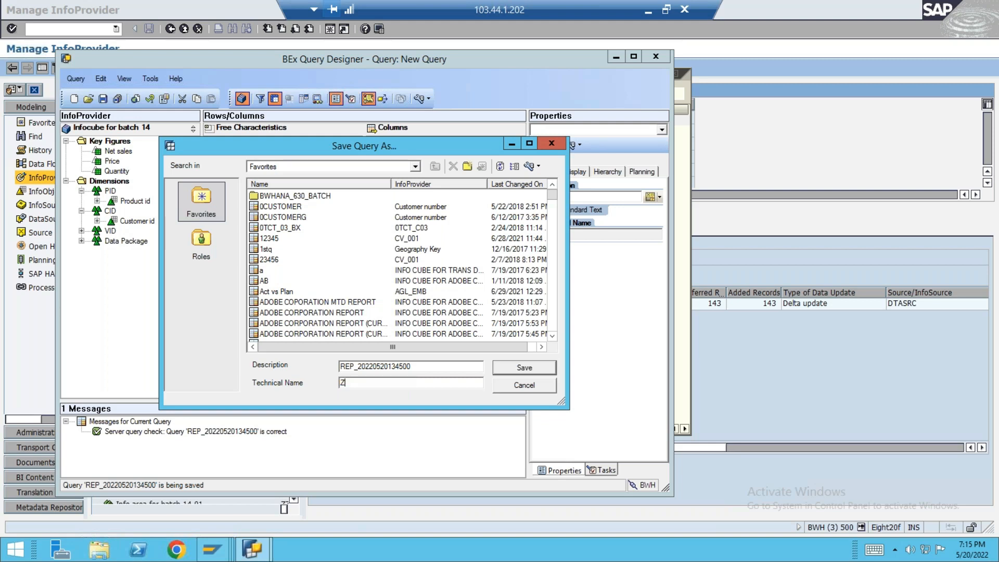
{"action": "type", "text": "B"}
{"action": "type", "text": "ATCH15_BEX_QRY02"}
Set the description to "BEX query for batch 15 02", copy the query's technical name, and save the query
{"action": "key", "text": "shift+Tab"}
{"action": "type", "text": "BEX "}
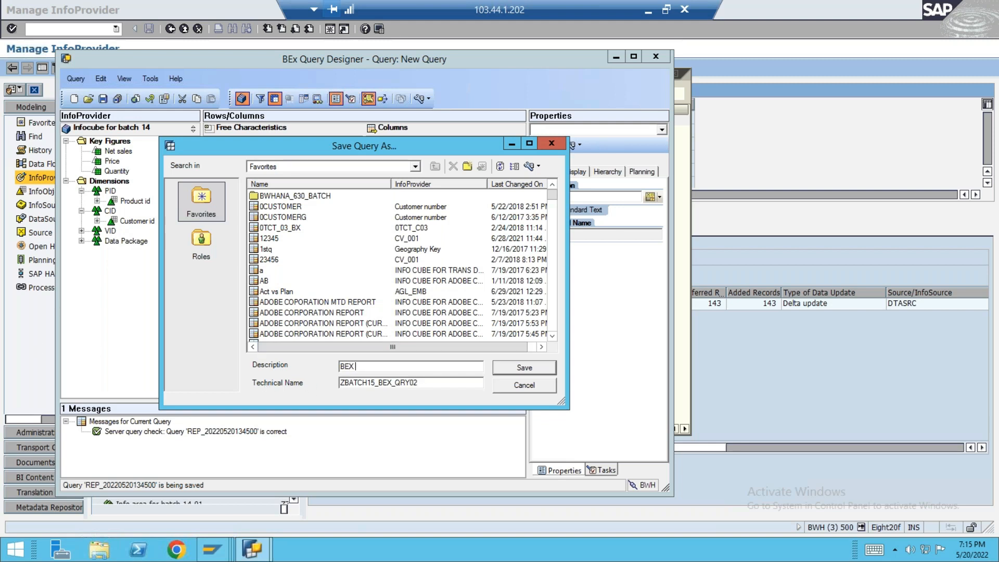
{"action": "type", "text": "query for batch 15"}
{"action": "type", "text": " p2"}
{"action": "key", "text": "BackSpace"}
{"action": "key", "text": "BackSpace"}
{"action": "type", "text": "02"}
{"action": "key", "text": "Tab"}
{"action": "key", "text": "ctrl+c"}
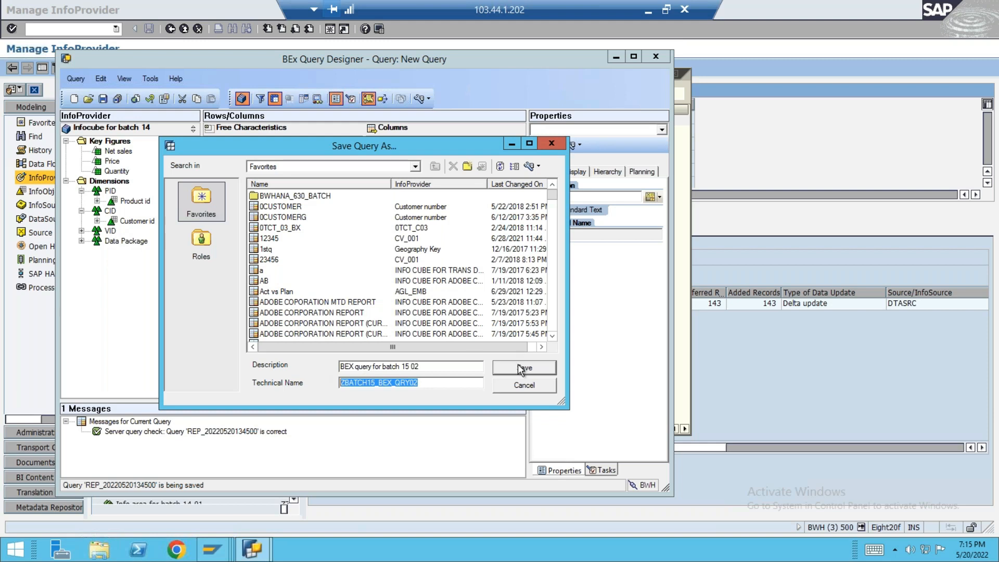
{"action": "left_click", "coordinate": [523, 370]}
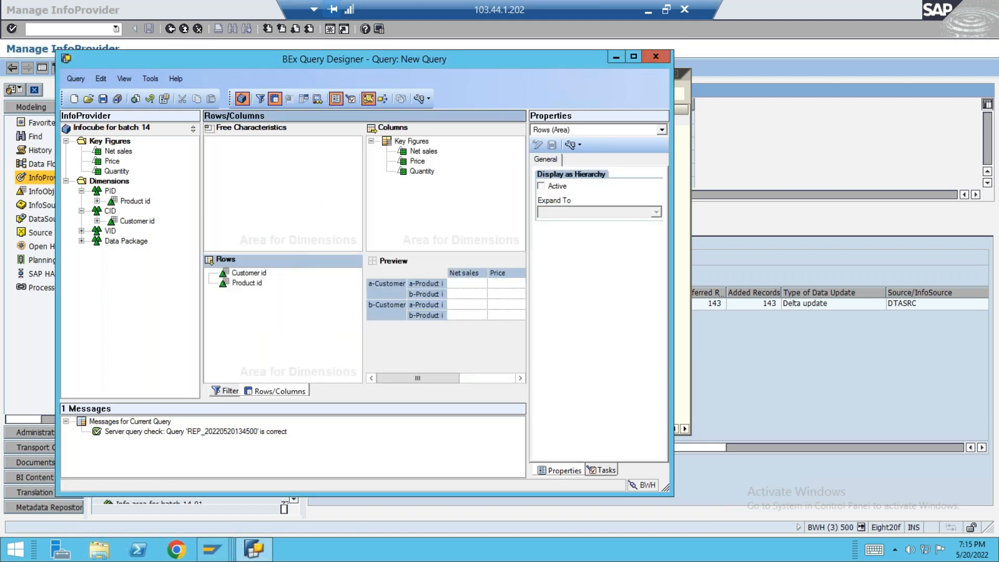
Switch to the Query Monitor, return to its query entry screen and try to execute ZBATCH15_BEX_QRY02
{"action": "mouse_move", "coordinate": [218, 558]}
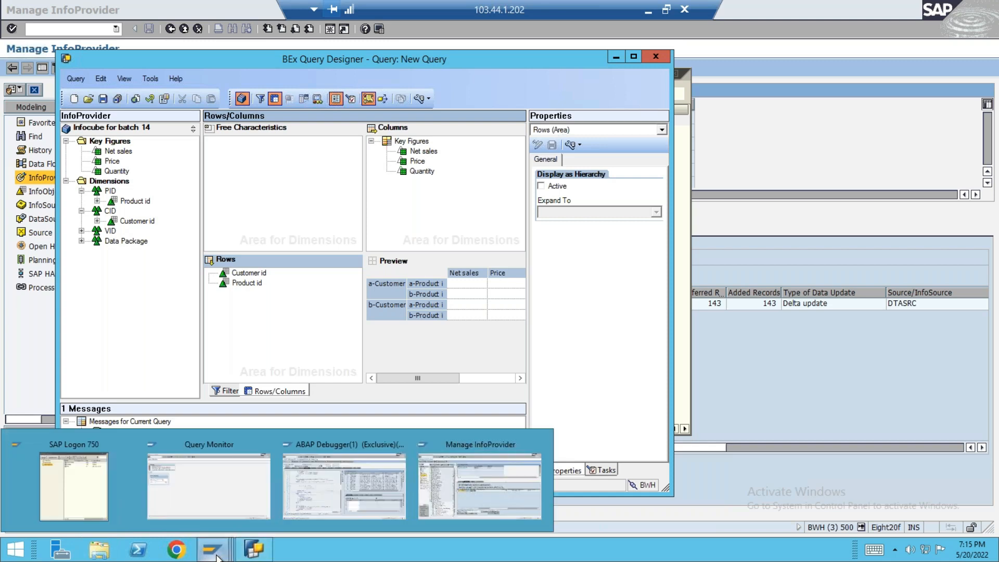
{"action": "left_click", "coordinate": [233, 503]}
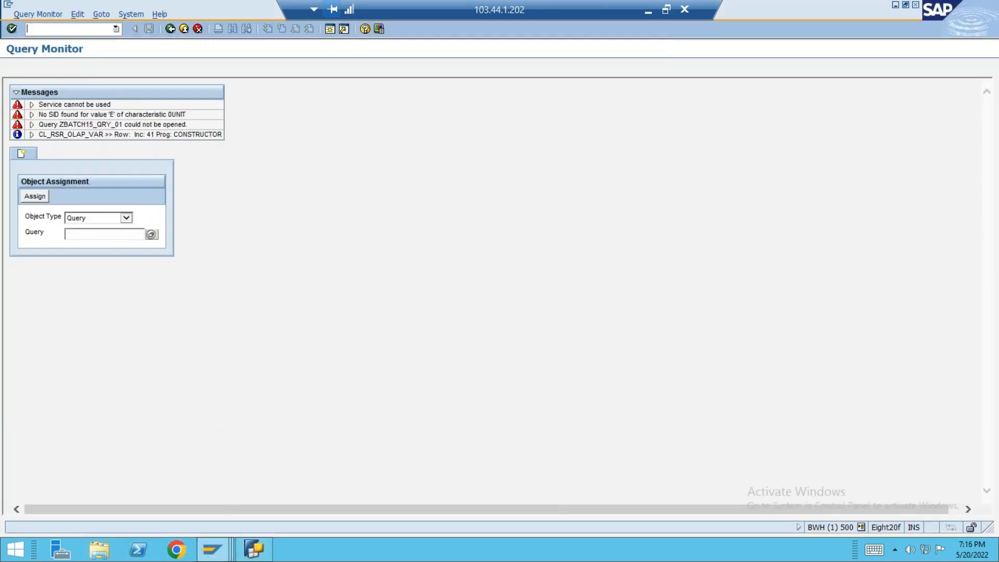
{"action": "left_click", "coordinate": [170, 28]}
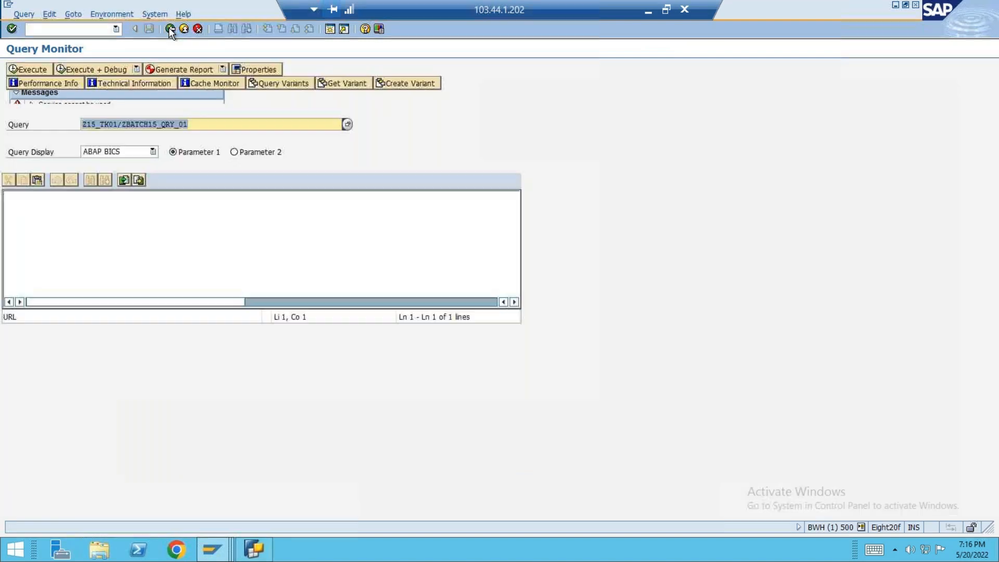
{"action": "key", "text": "ctrl+v"}
{"action": "key", "text": "F8"}
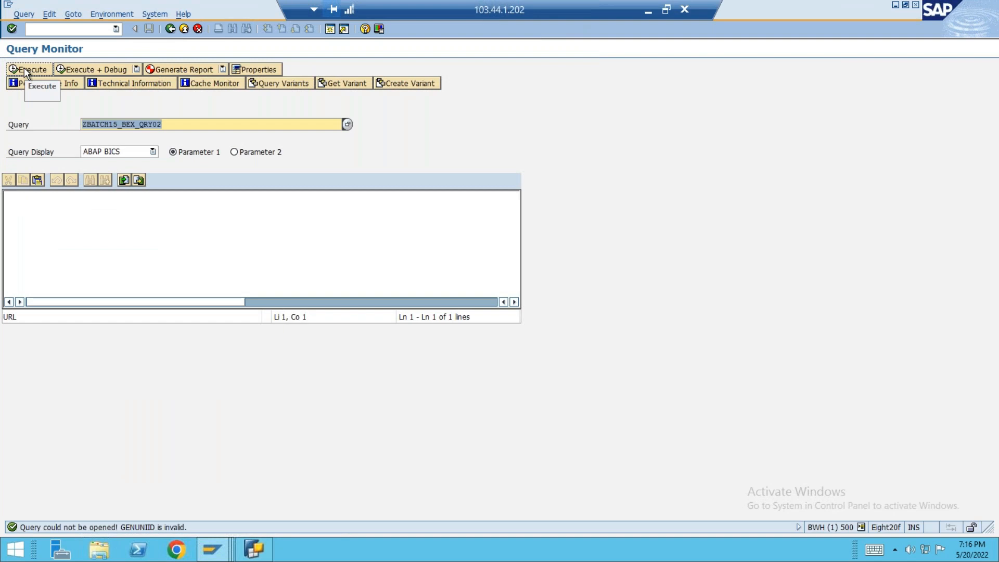
Assign the query to package ZBW and confirm Workbench request BWHK900015 to complete the save
{"action": "key", "text": "alt+Tab"}
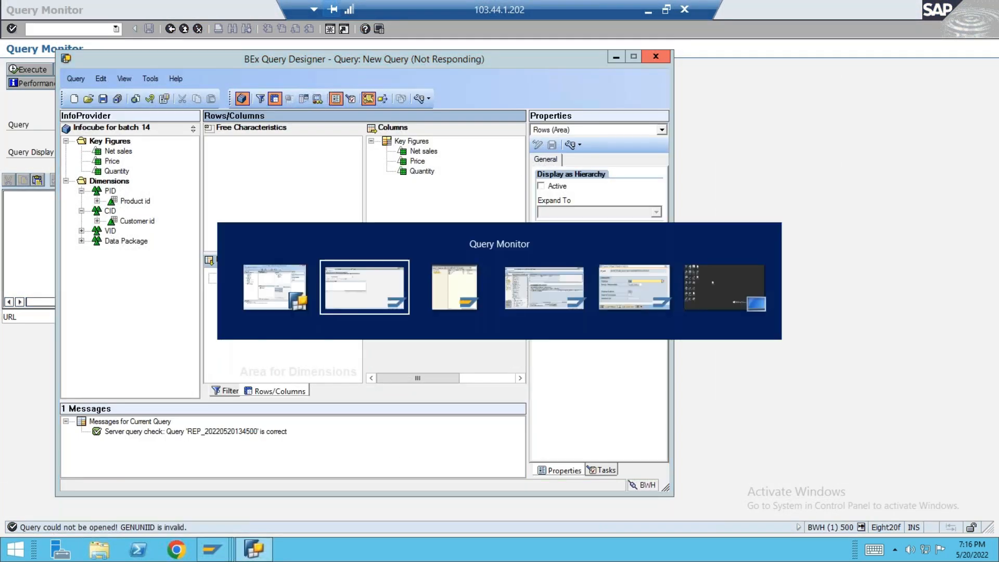
{"action": "left_click", "coordinate": [624, 270]}
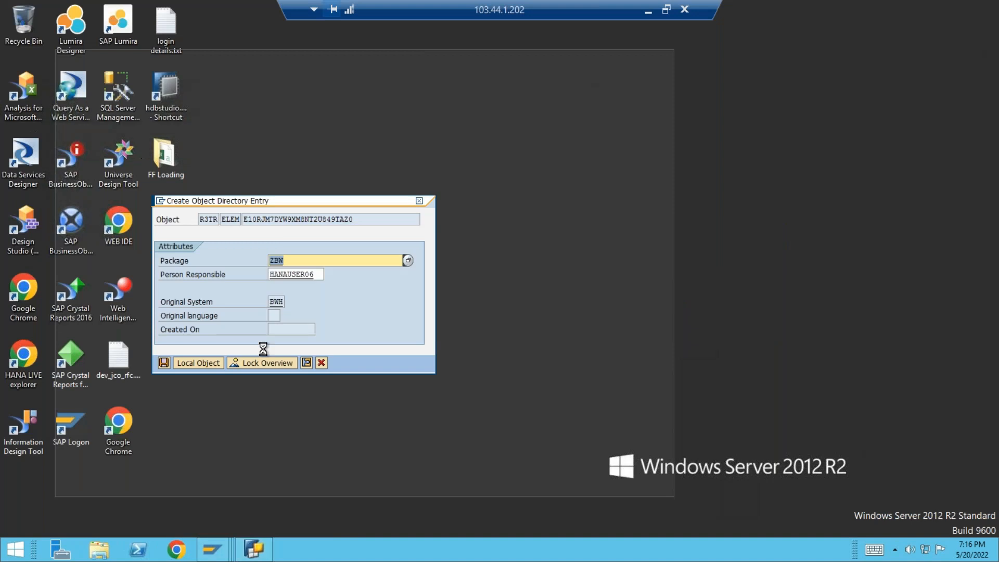
{"action": "left_click", "coordinate": [164, 363]}
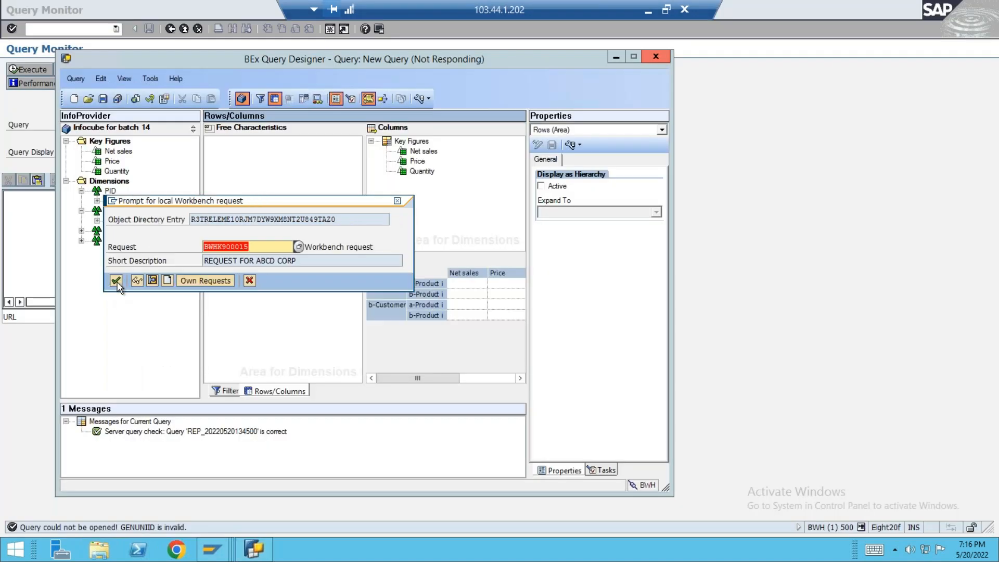
{"action": "left_click", "coordinate": [115, 281]}
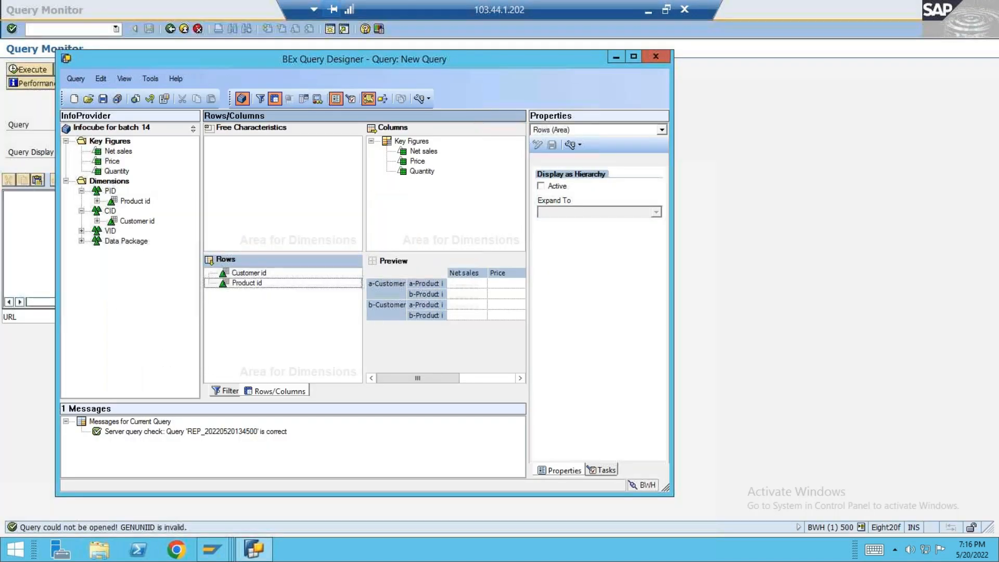
{"action": "key", "text": "alt+Tab"}
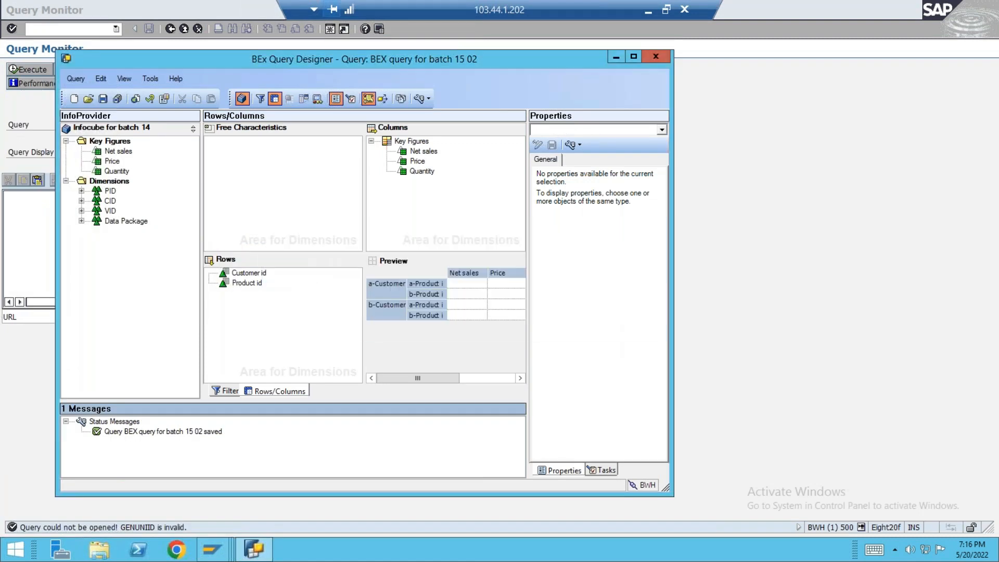
Execute query ZB14_IC1/ZBATCH15_BEX_QRY02 in the Query Monitor with ABAP BICS display, and return to the query entry screen
{"action": "left_click", "coordinate": [33, 393]}
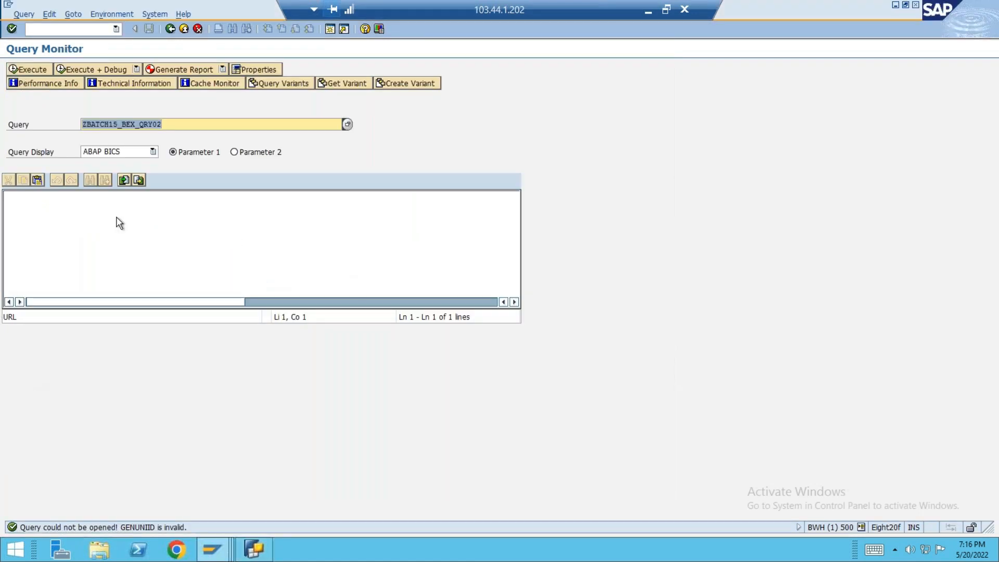
{"action": "type", "text": "ZB14_IC1/ZBATCH15_BEX_QRY02"}
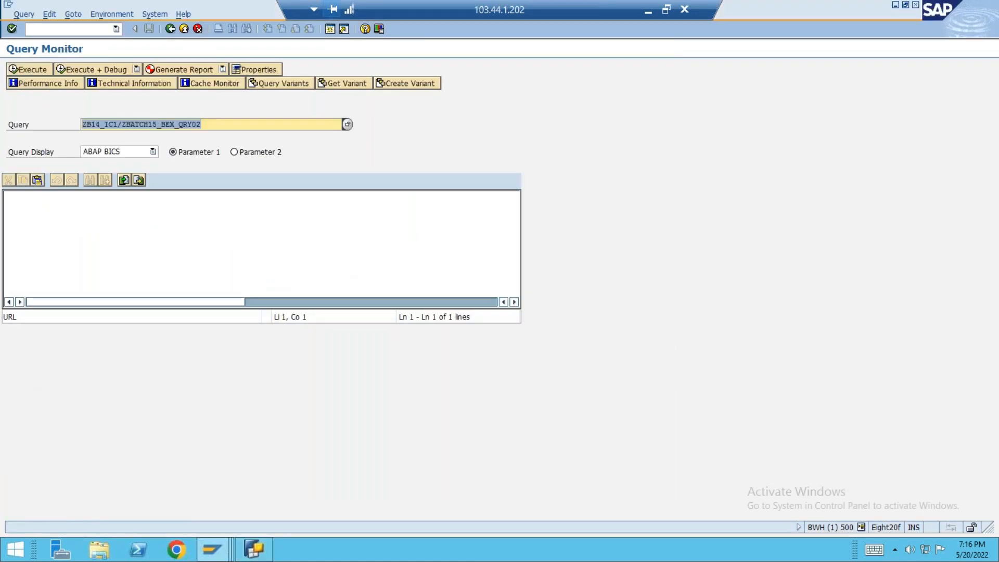
{"action": "left_click", "coordinate": [26, 70]}
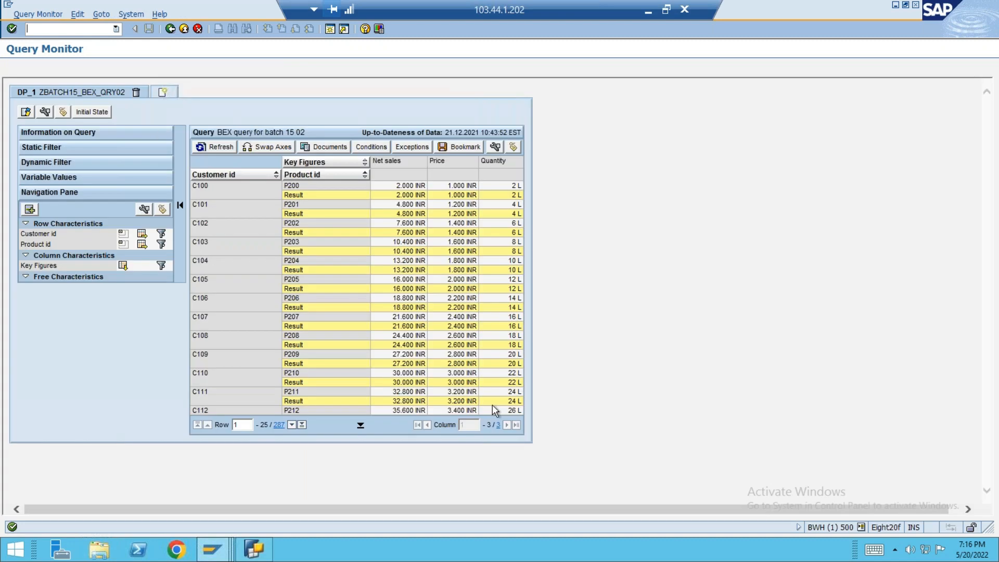
{"action": "left_click", "coordinate": [170, 29]}
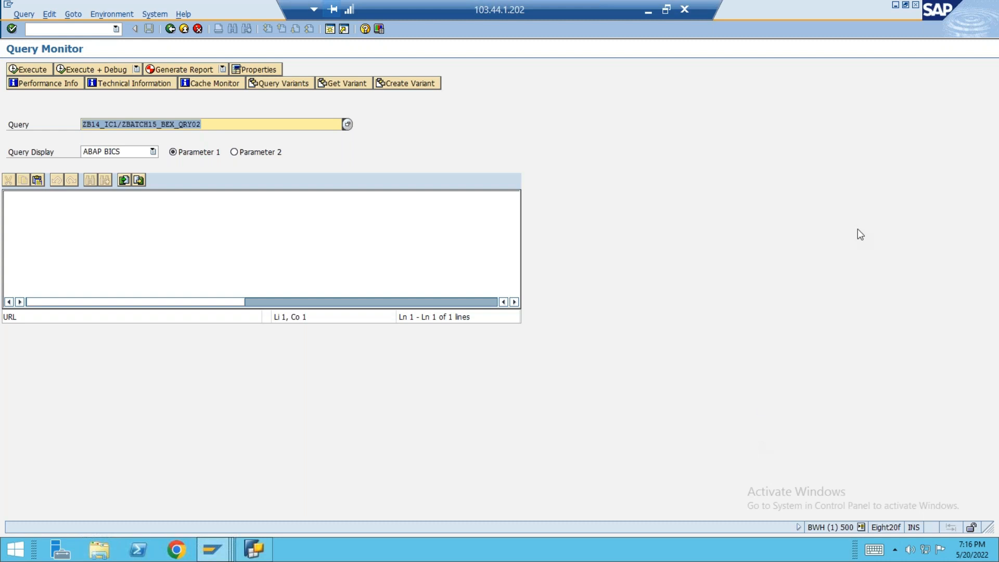
{"action": "key", "text": "alt+q"}
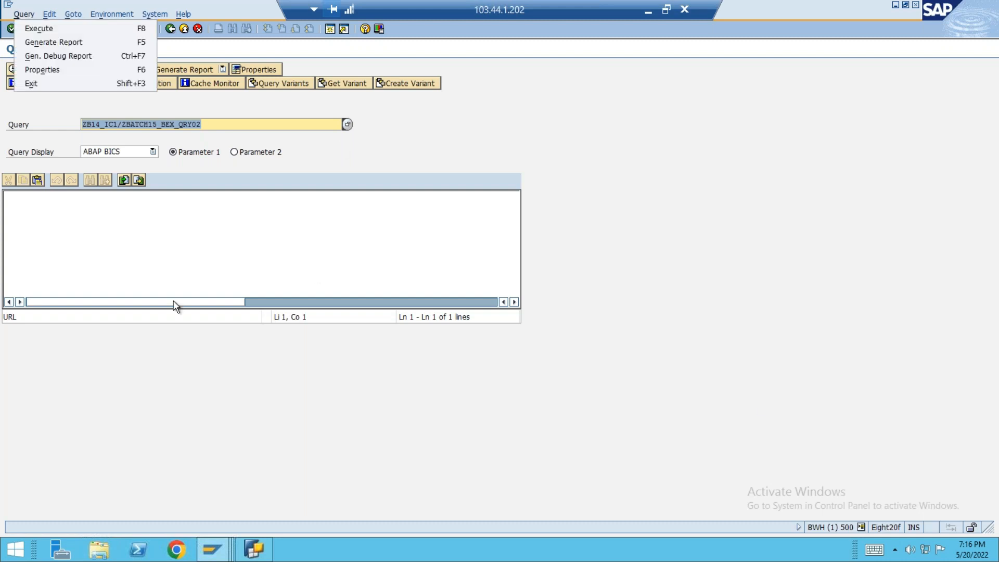
Switch to BEx Query Designer, check the technical name and InfoProvider in the query properties, and return to the Query Monitor
{"action": "left_click", "coordinate": [254, 549]}
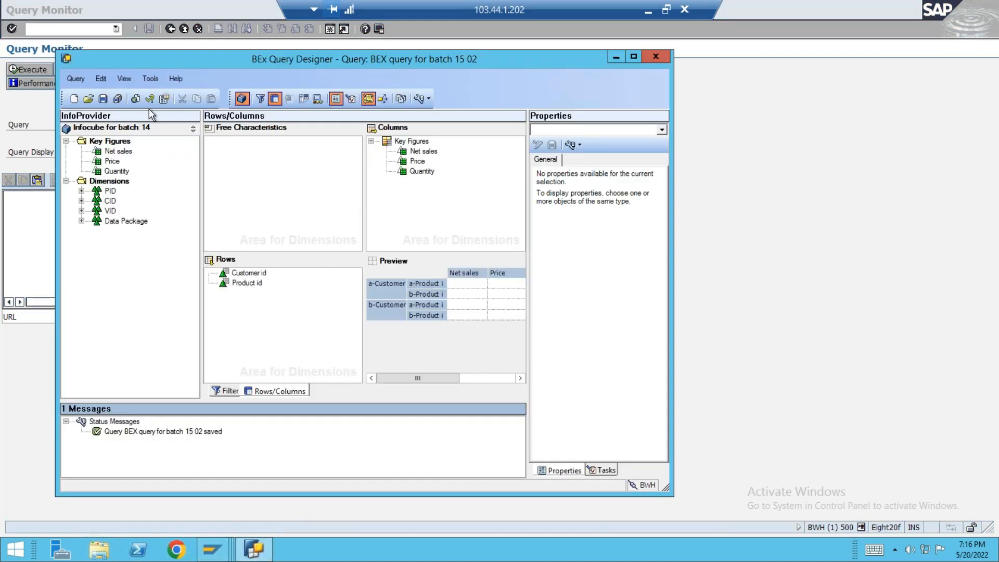
{"action": "left_click", "coordinate": [165, 99]}
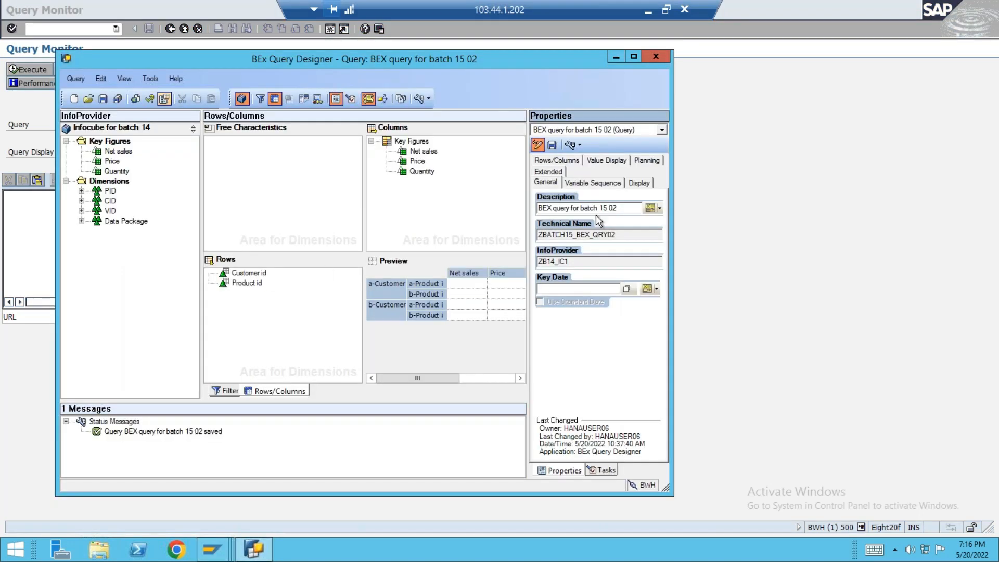
{"action": "double_click", "coordinate": [577, 259]}
{"action": "key", "text": "alt+F4"}
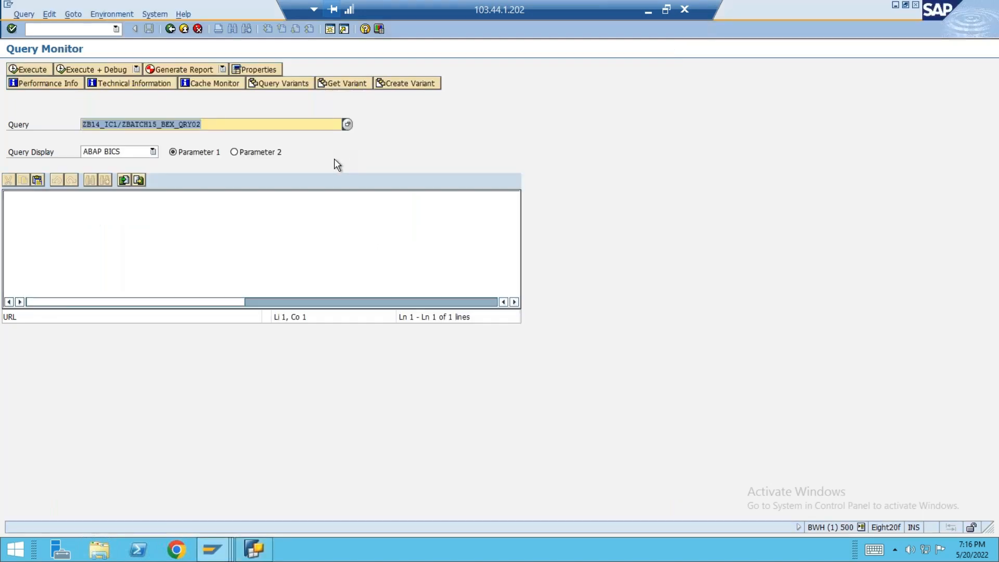
Execute ZB14_IC1/ZBATCH15_BEX_QRY02 with ABAP BICS display, return to the query entry screen and execute it again
{"action": "left_click", "coordinate": [211, 124]}
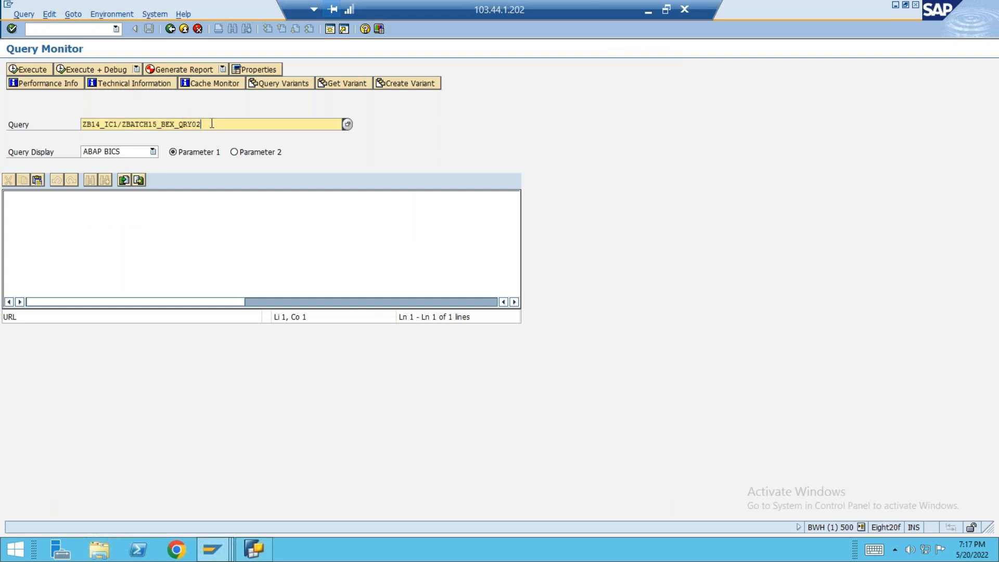
{"action": "double_click", "coordinate": [212, 124]}
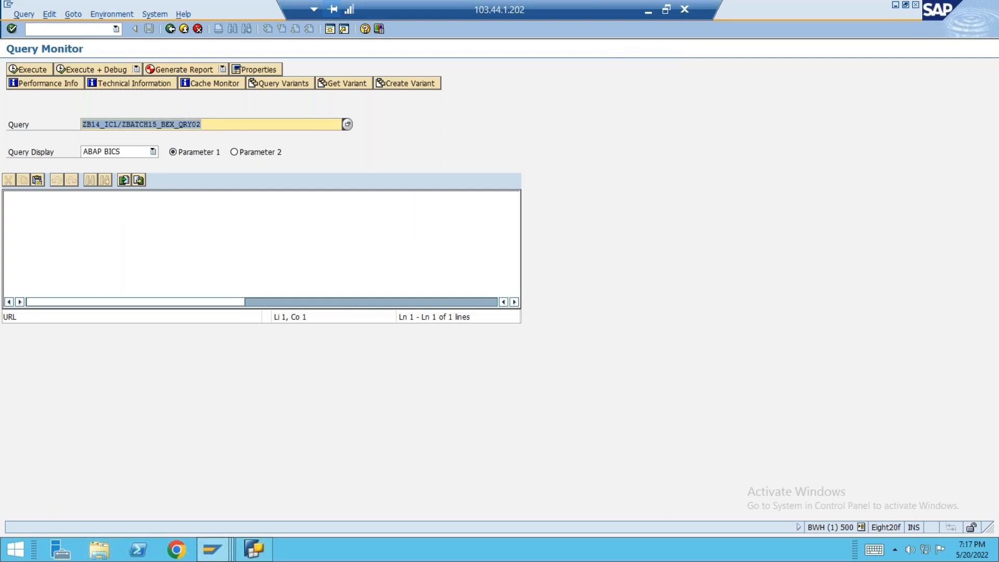
{"action": "left_click", "coordinate": [29, 70]}
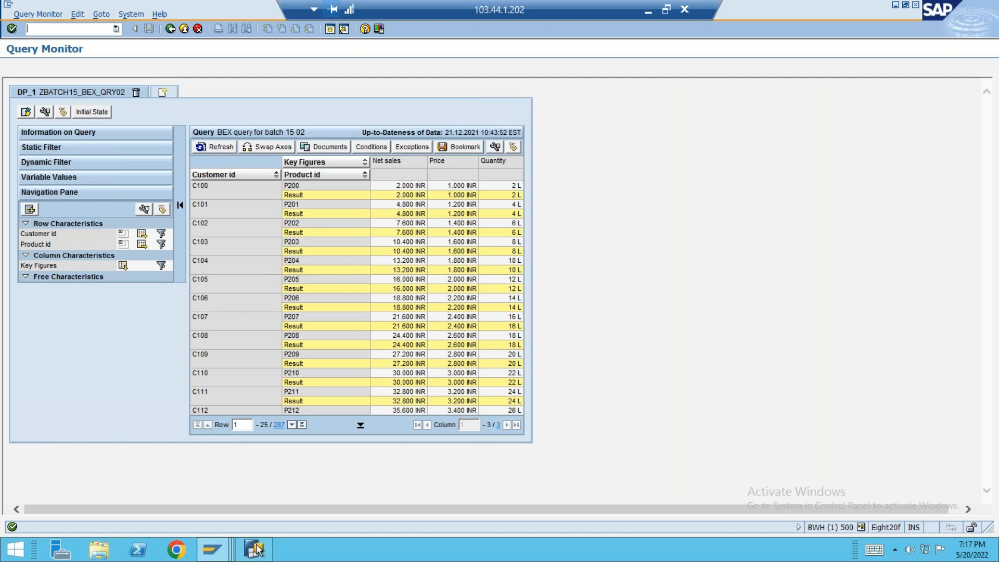
{"action": "mouse_move", "coordinate": [257, 554]}
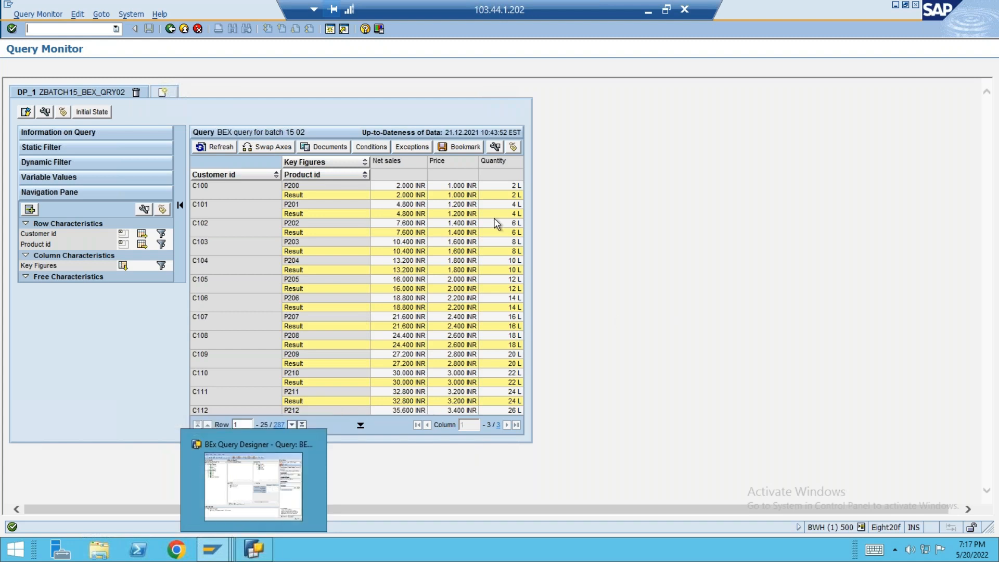
{"action": "left_click", "coordinate": [171, 29]}
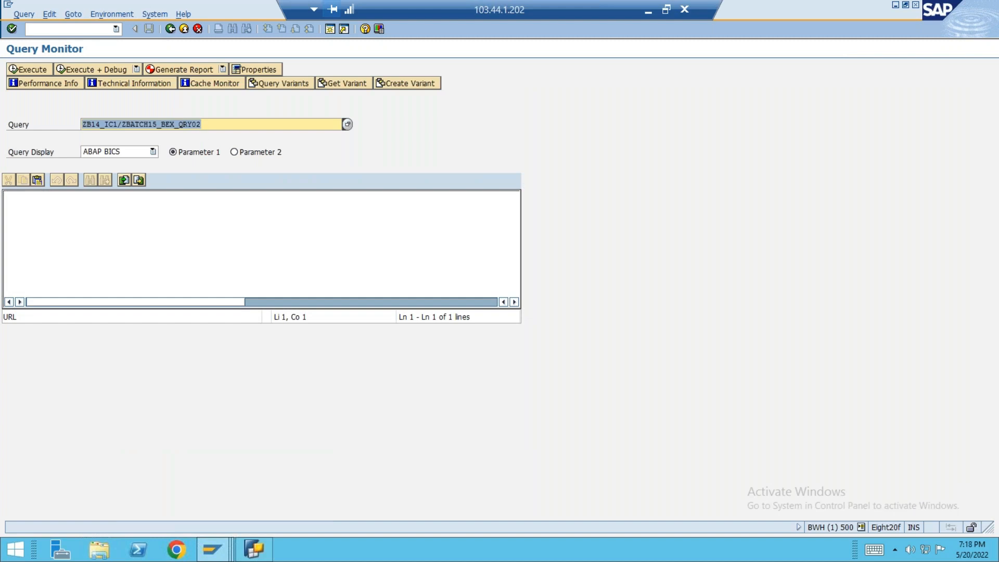
{"action": "left_click", "coordinate": [27, 70]}
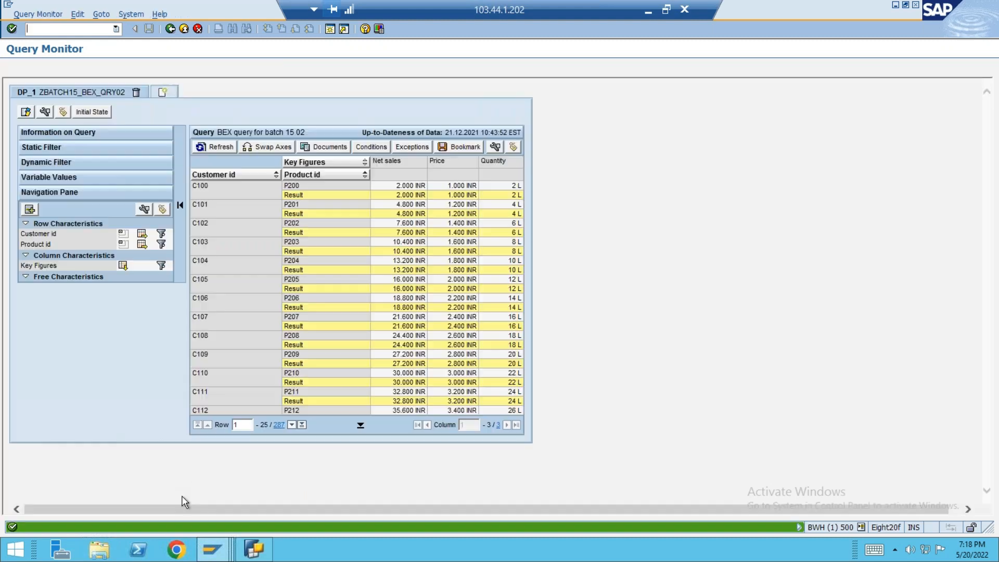
{"action": "left_click", "coordinate": [213, 548]}
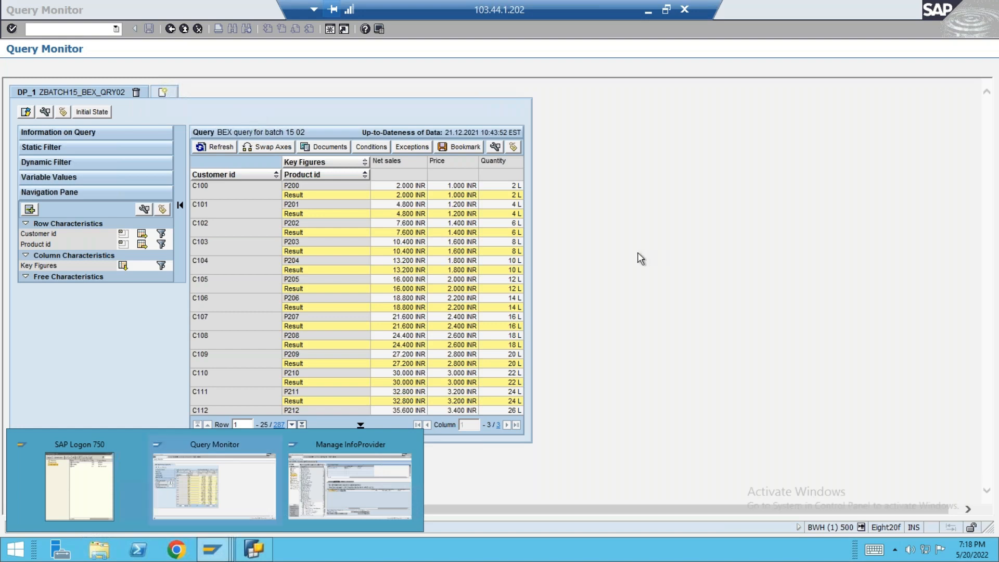
{"action": "left_click", "coordinate": [364, 254]}
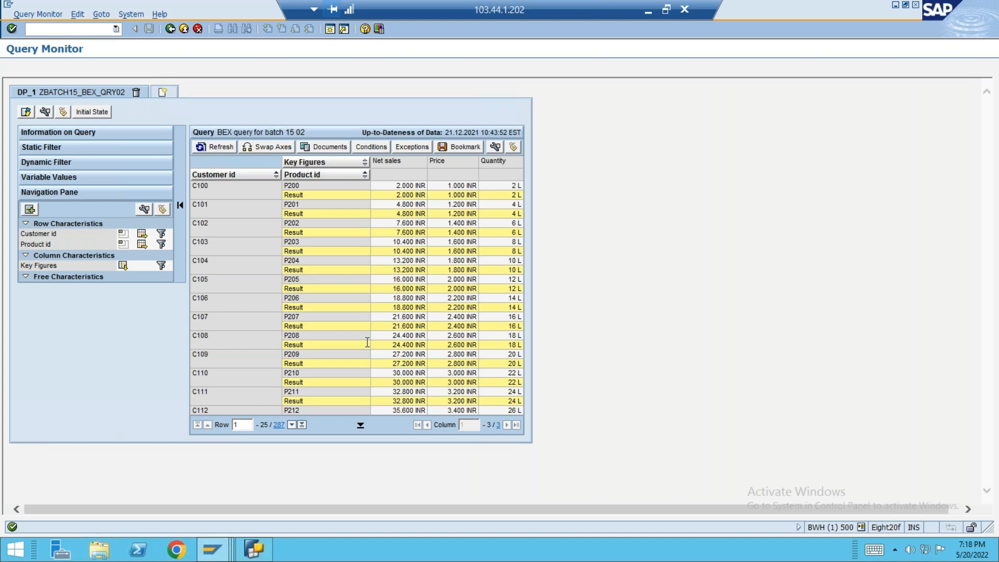
Switch to BEx Query Designer and examine the general and display properties of the Product id row characteristic, including its Display As options
{"action": "left_click", "coordinate": [252, 551]}
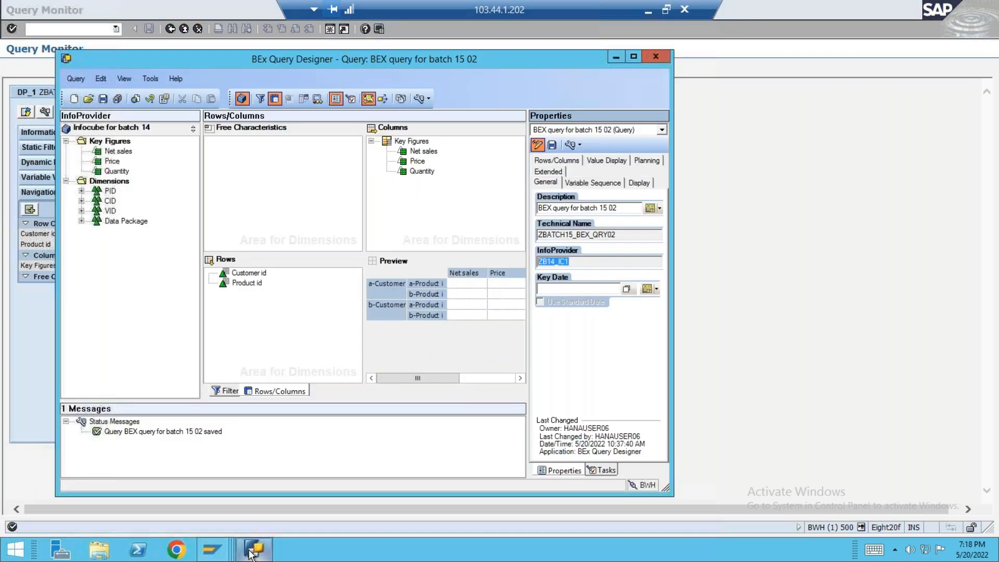
{"action": "left_click", "coordinate": [245, 284]}
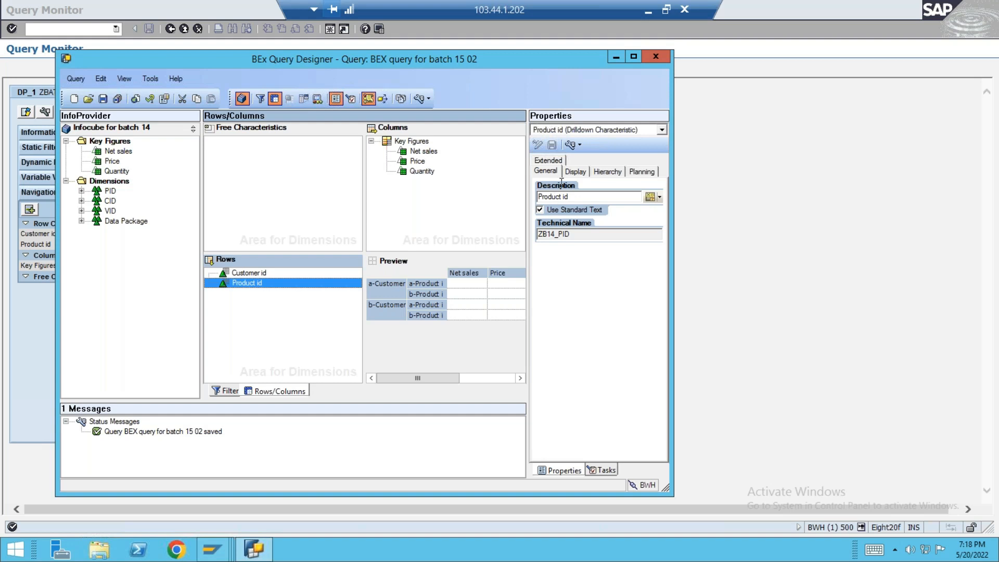
{"action": "left_click", "coordinate": [576, 171]}
{"action": "left_click", "coordinate": [253, 285]}
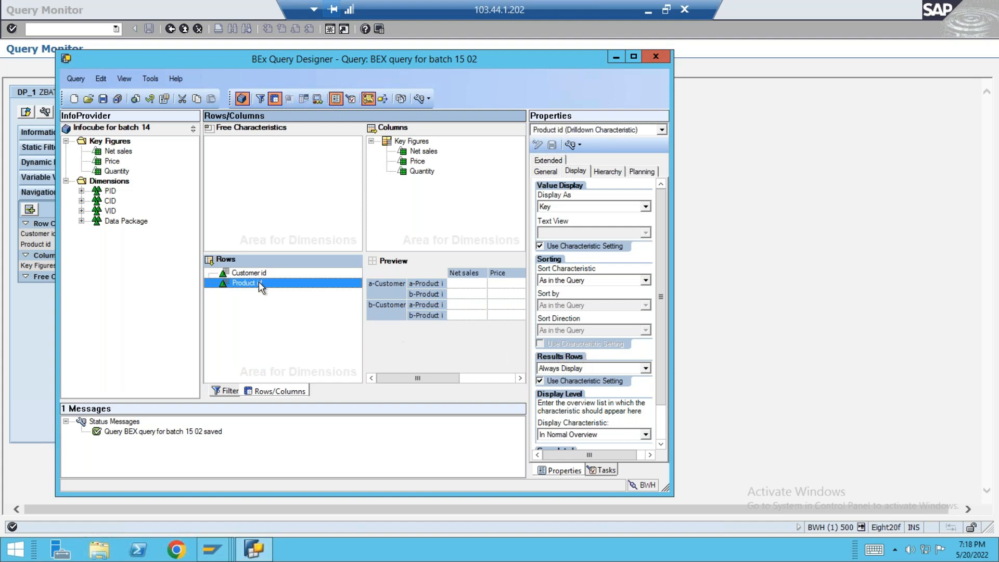
{"action": "left_click", "coordinate": [580, 172]}
{"action": "left_click", "coordinate": [546, 172]}
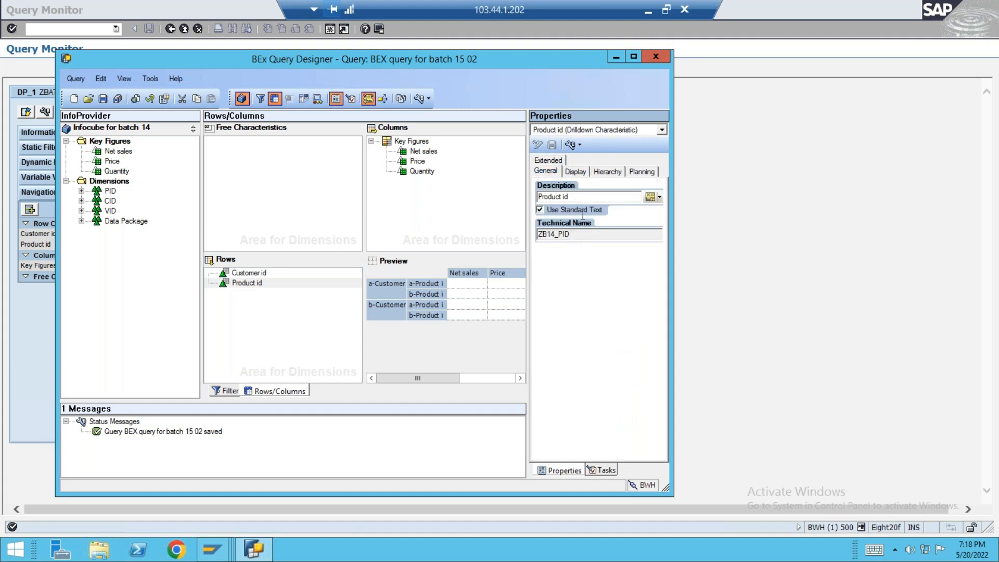
{"action": "left_click", "coordinate": [575, 172]}
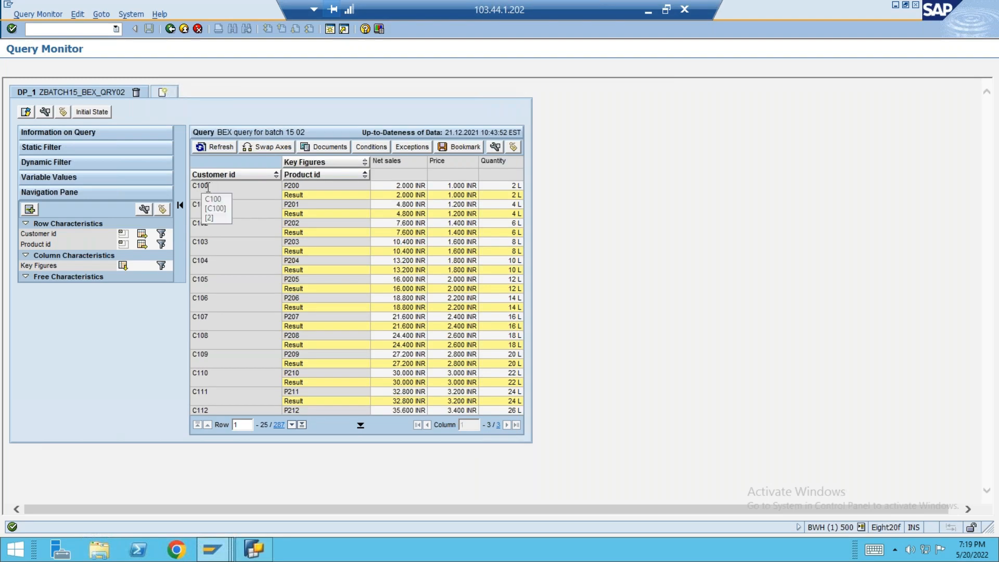
{"action": "key", "text": "alt+Tab"}
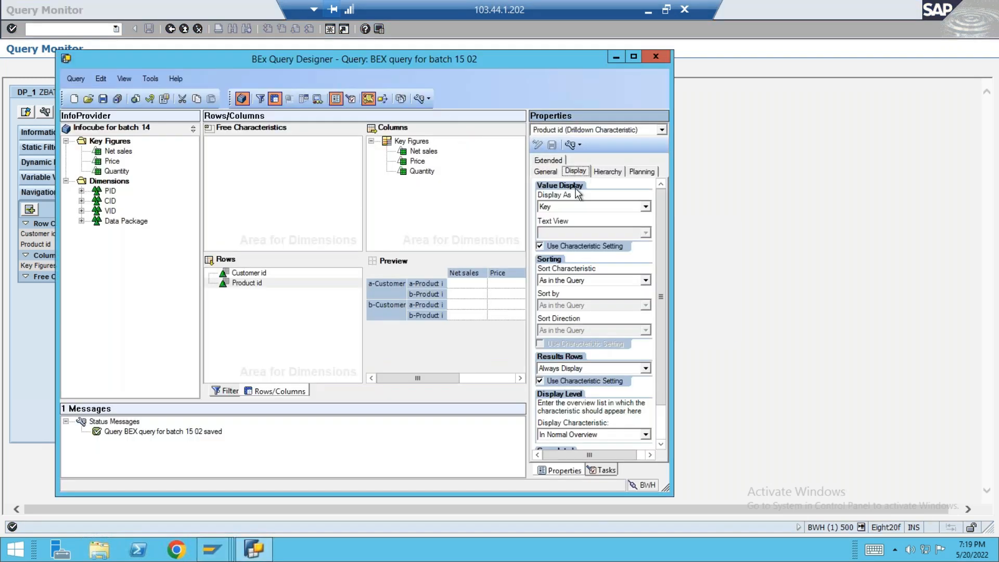
{"action": "left_click", "coordinate": [645, 207]}
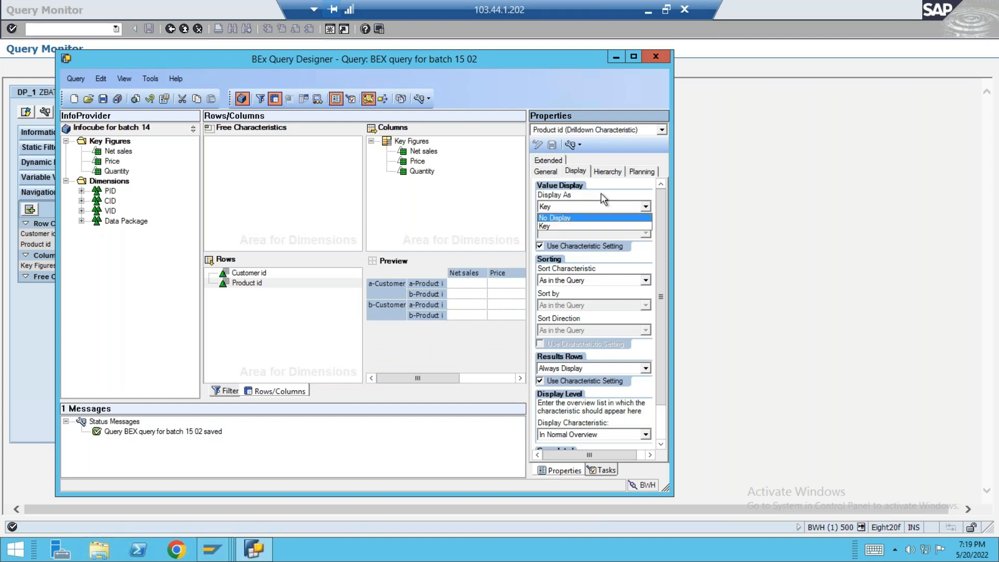
{"action": "left_click", "coordinate": [576, 207]}
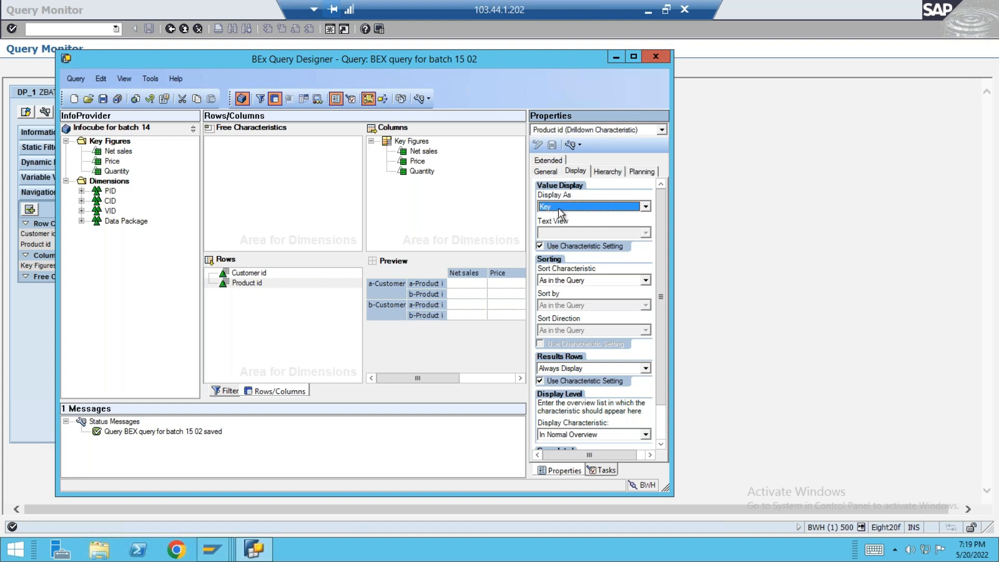
Set the results rows of the Product id characteristic to Always Suppress and save the query
{"action": "left_click", "coordinate": [560, 370]}
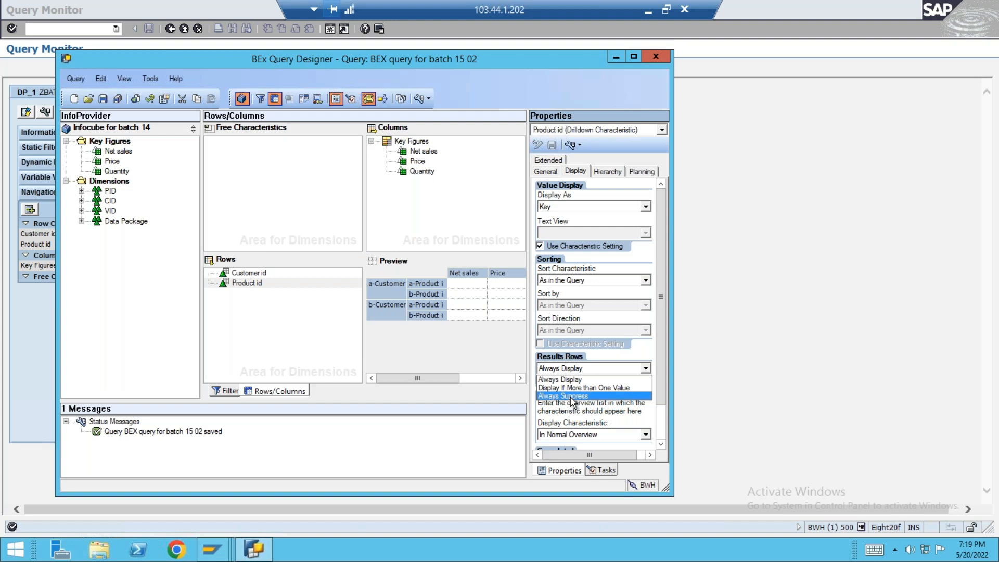
{"action": "left_click", "coordinate": [571, 396]}
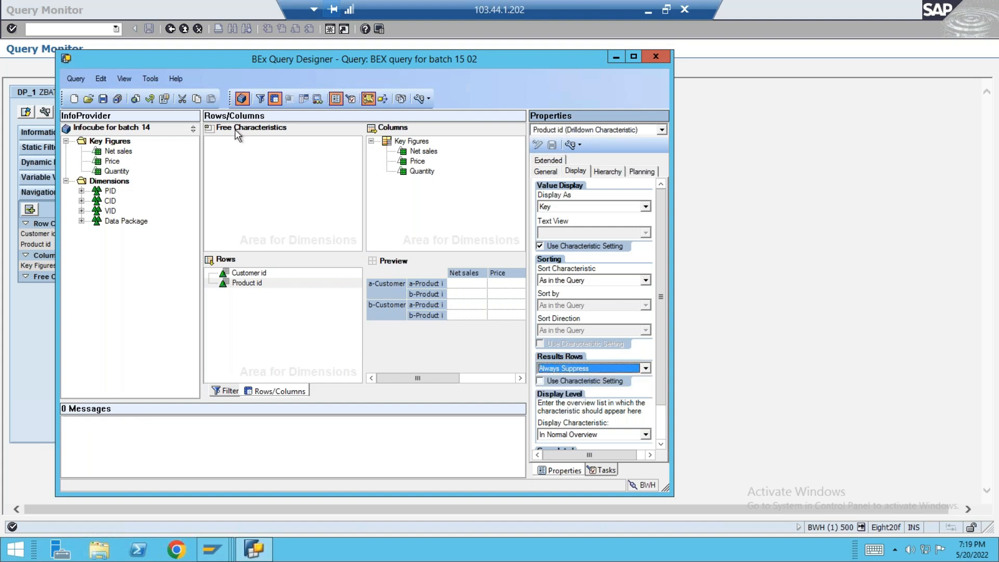
{"action": "left_click", "coordinate": [103, 99]}
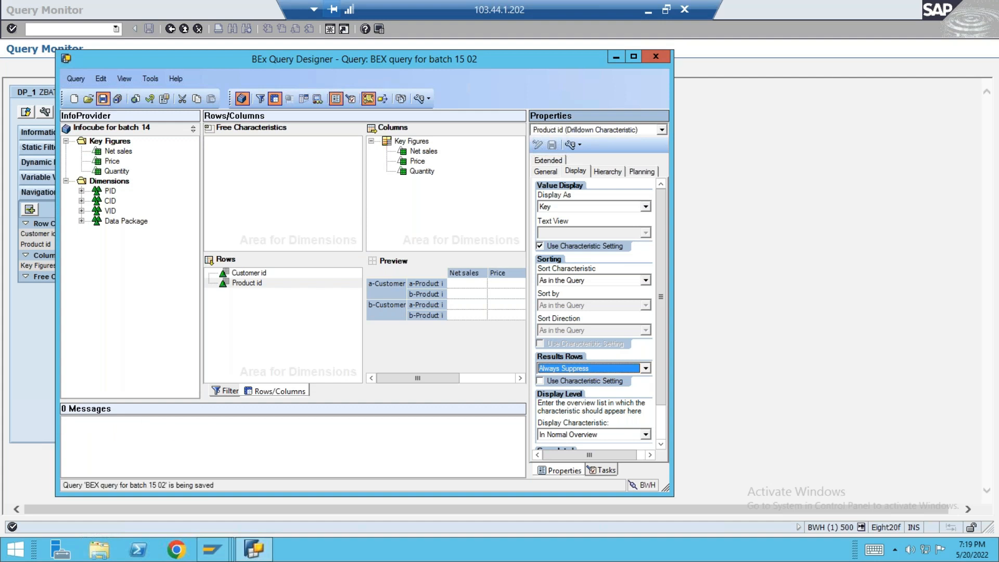
Switch to the Query Monitor, execute ZB14_IC1/ZBATCH15_BEX_QRY02 again from the query entry screen and go to the last result rows
{"action": "key", "text": "alt+Tab"}
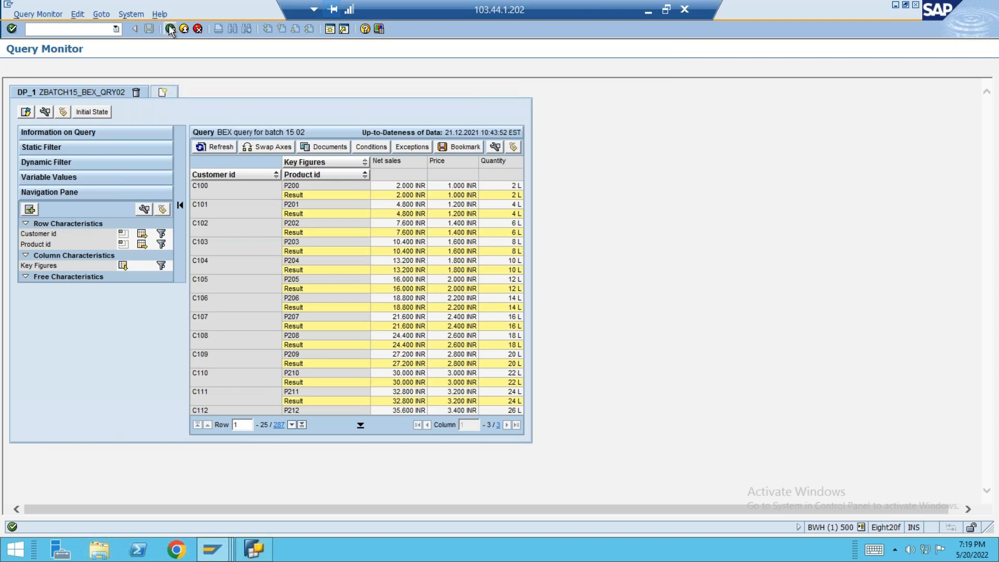
{"action": "left_click", "coordinate": [170, 29]}
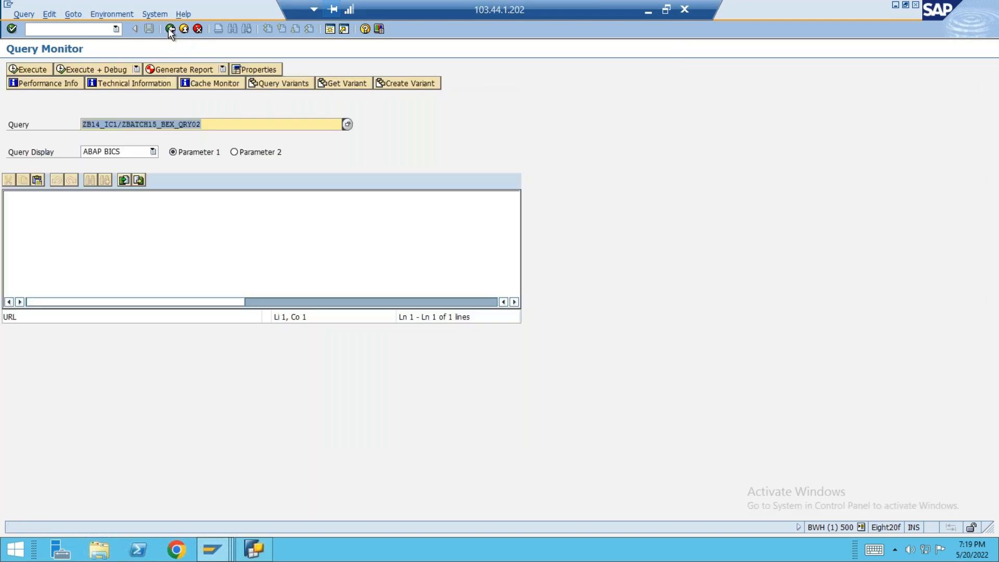
{"action": "left_click", "coordinate": [29, 70]}
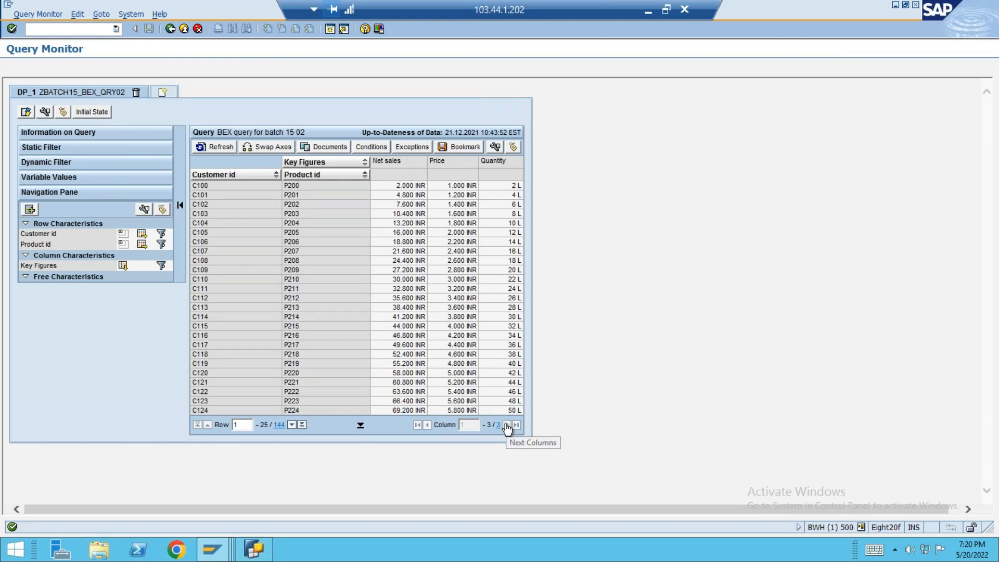
{"action": "left_click", "coordinate": [302, 425]}
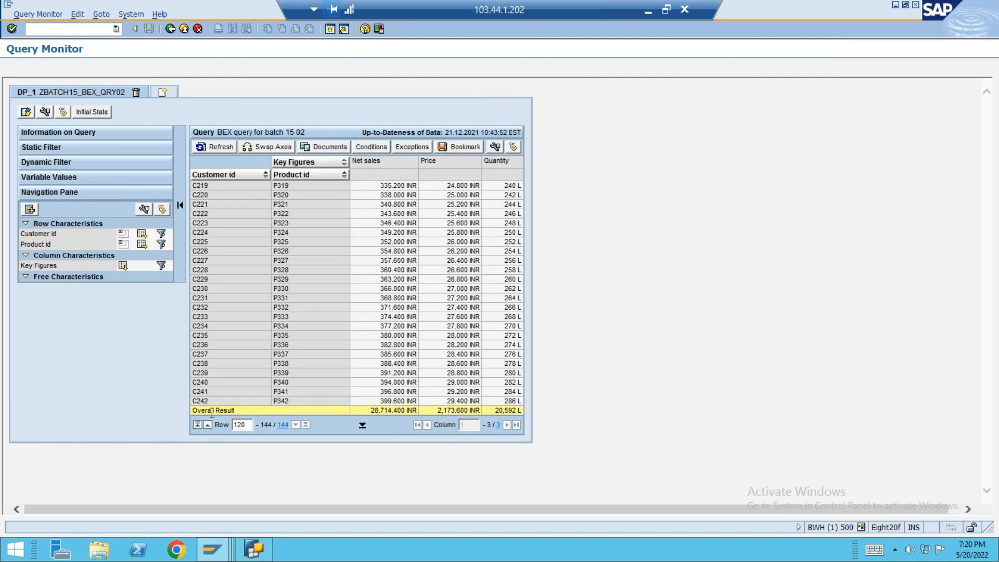